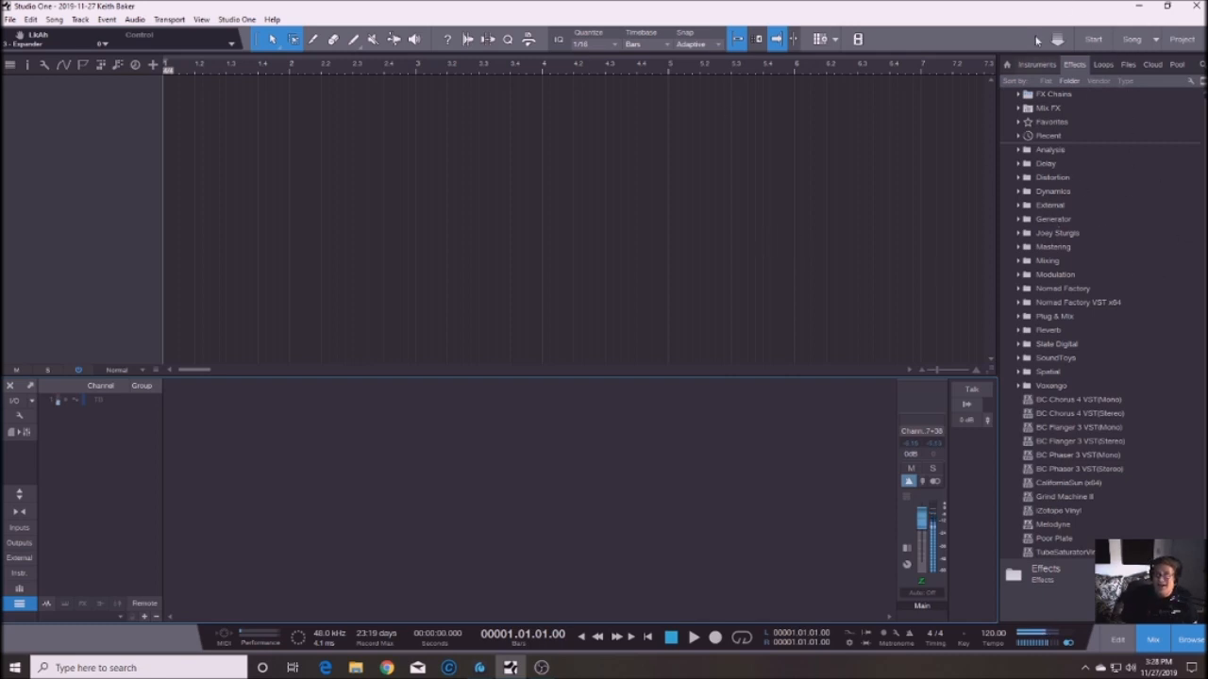
# Browse the audio loops to the full drum mixes within the HipHop Drums folder.
pyautogui.click(1110, 66)
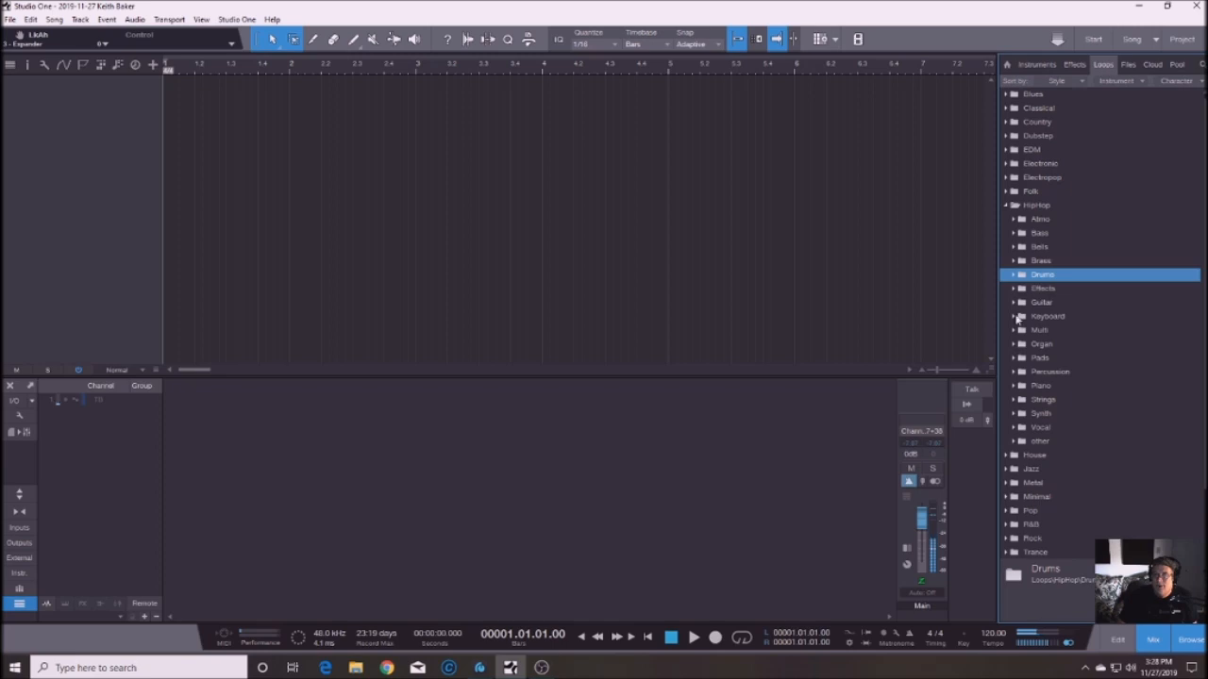
pyautogui.click(1005, 205)
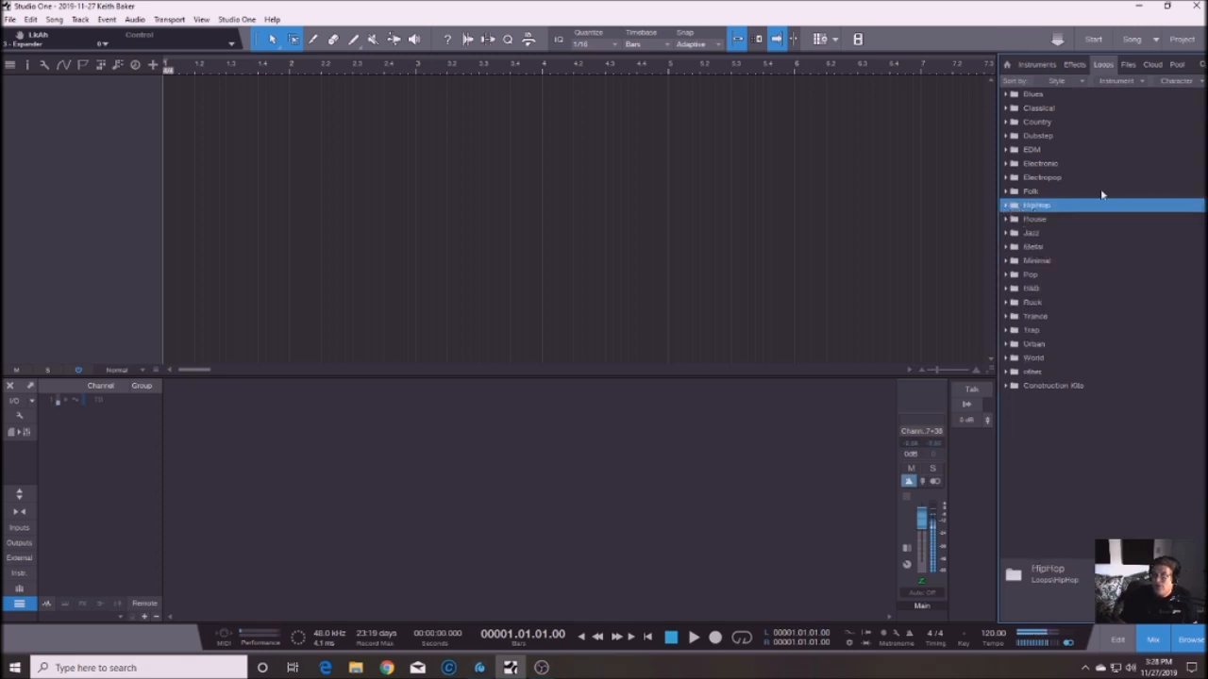
pyautogui.click(1006, 206)
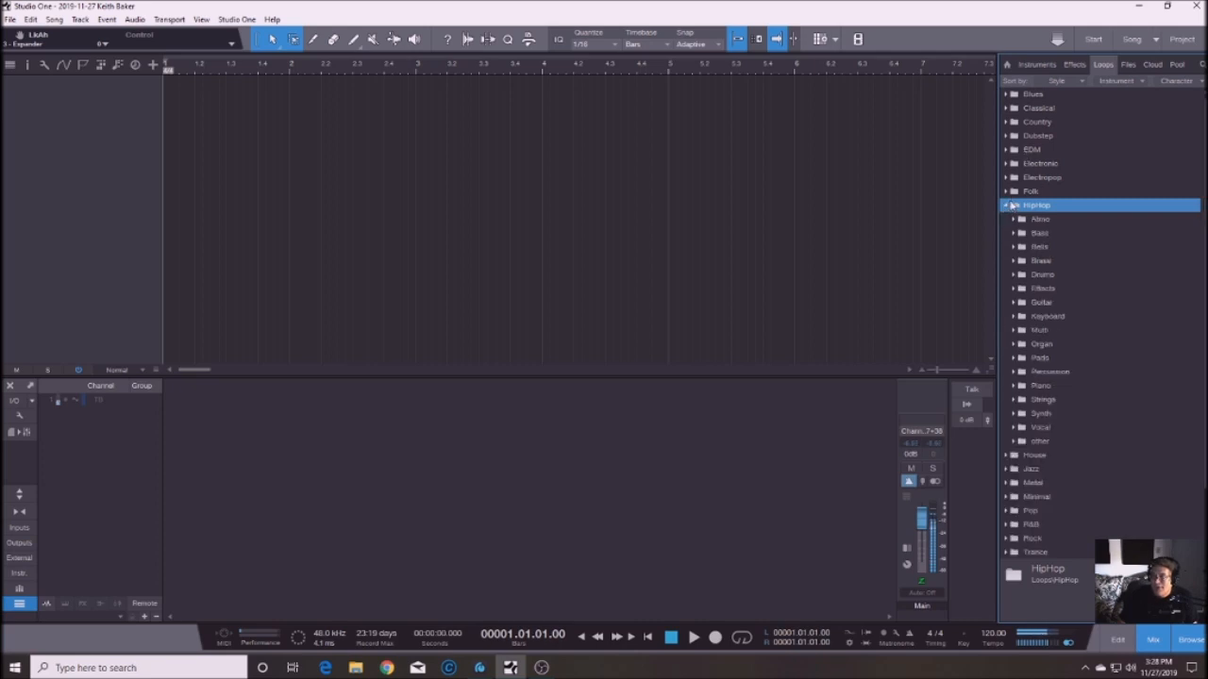
pyautogui.click(1014, 277)
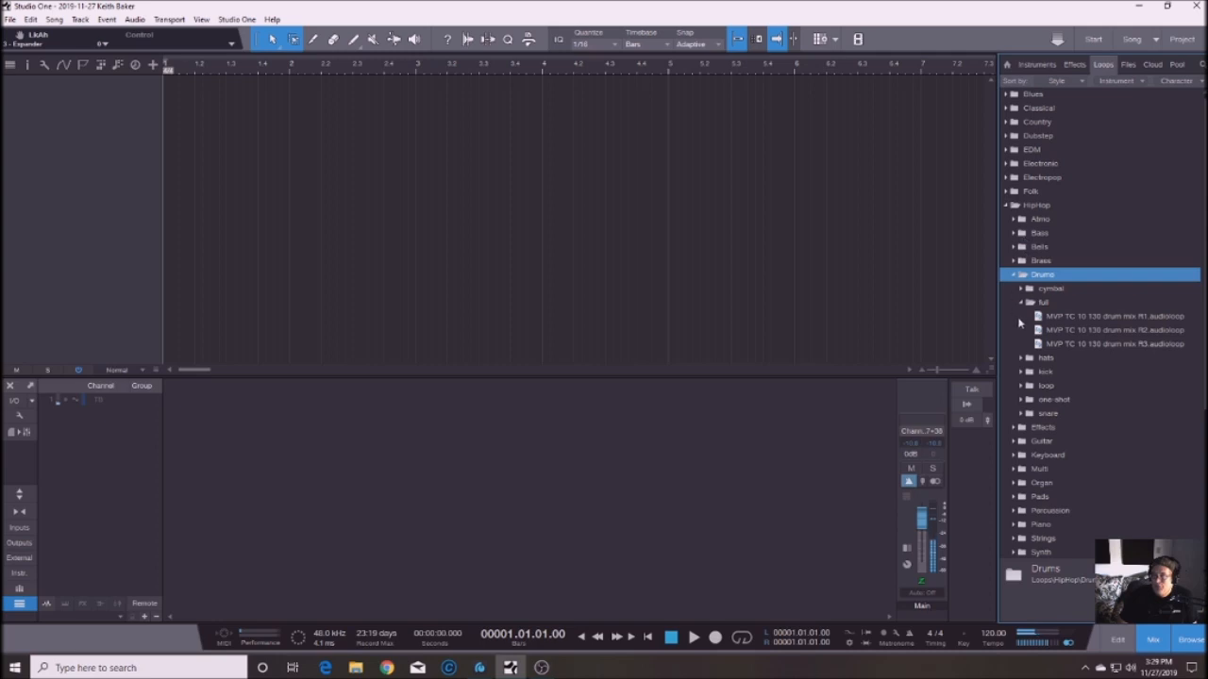
pyautogui.click(1021, 303)
pyautogui.click(1020, 303)
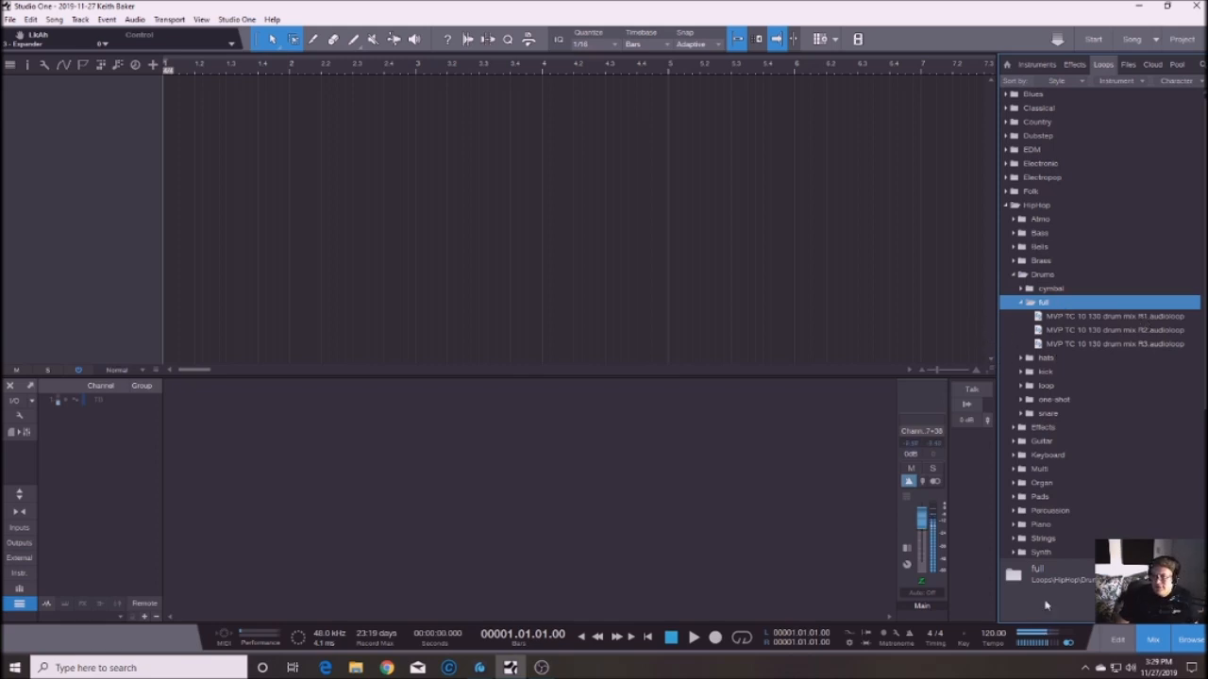
# Preview the loop MVP TC 10 130 drum mix R1 in the browser, then stop it.
pyautogui.click(1042, 319)
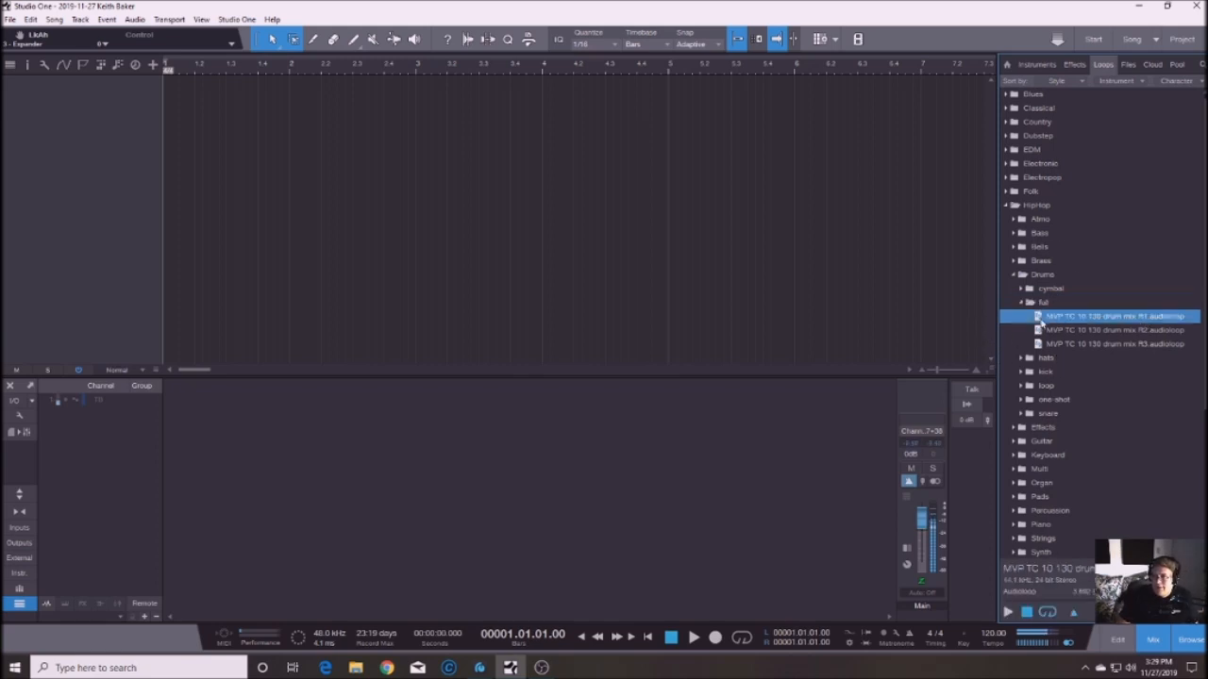
pyautogui.click(1007, 615)
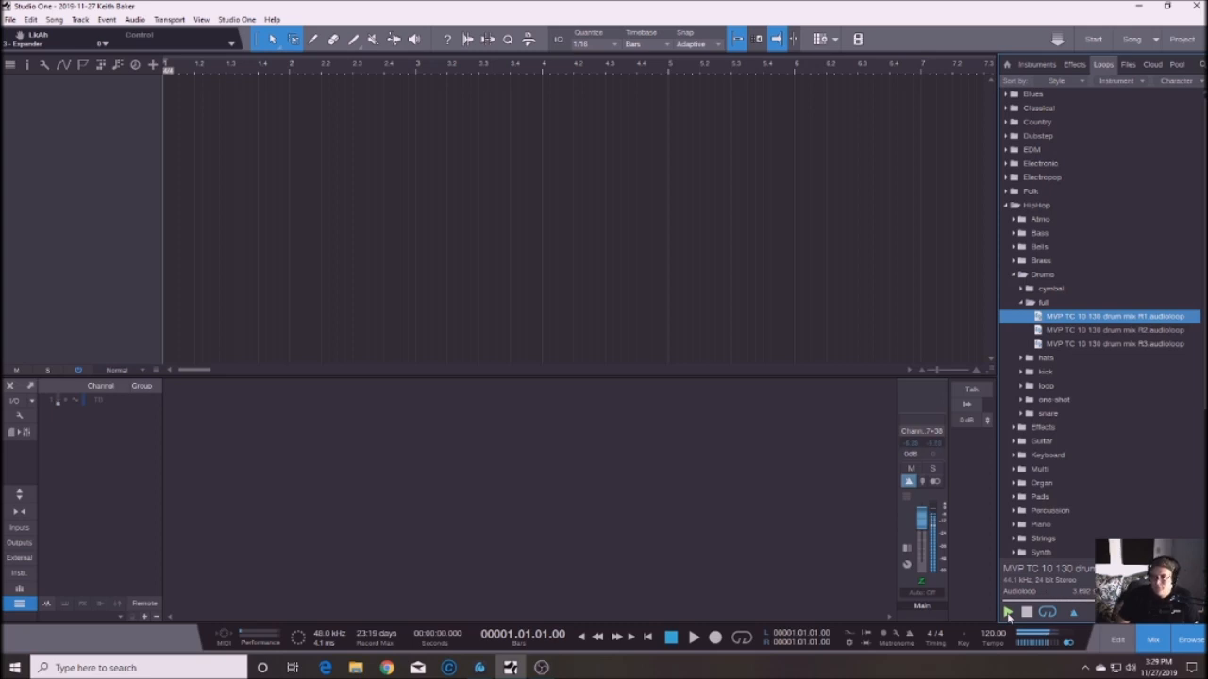
pyautogui.click(1027, 613)
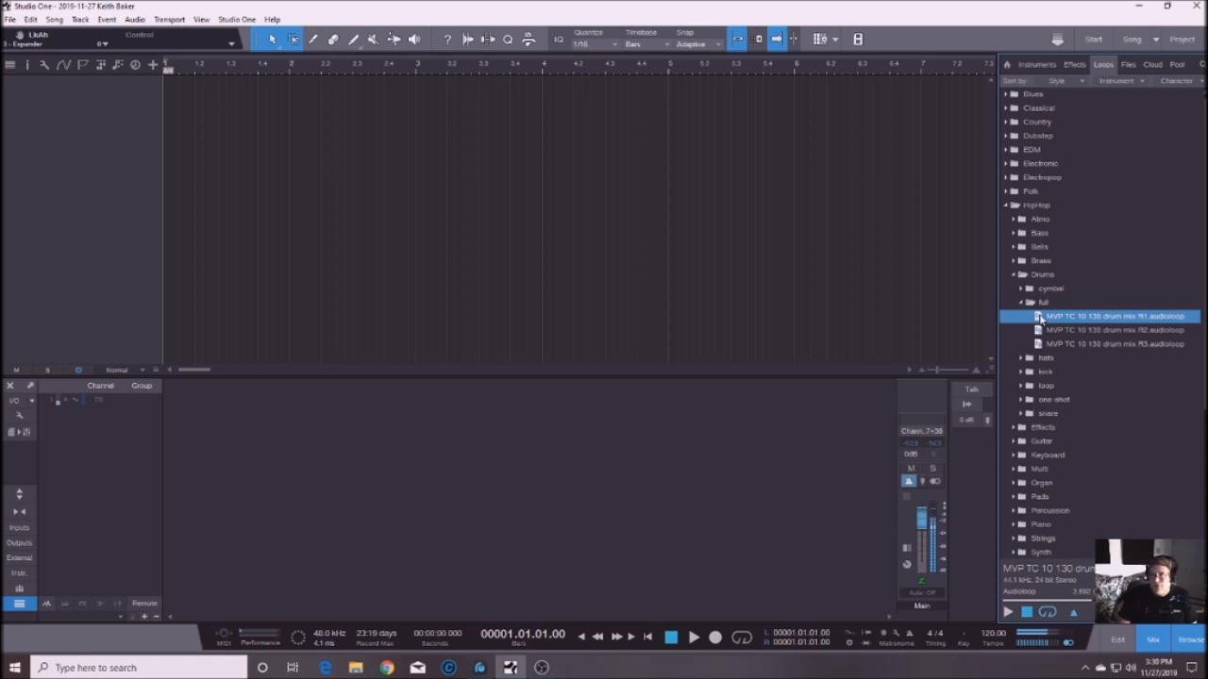
# Place the MVP TC 10 130 drum mix R1 loop on a new track at bar 1 and play it.
pyautogui.moveTo(1039, 319); pyautogui.dragTo(185, 108)
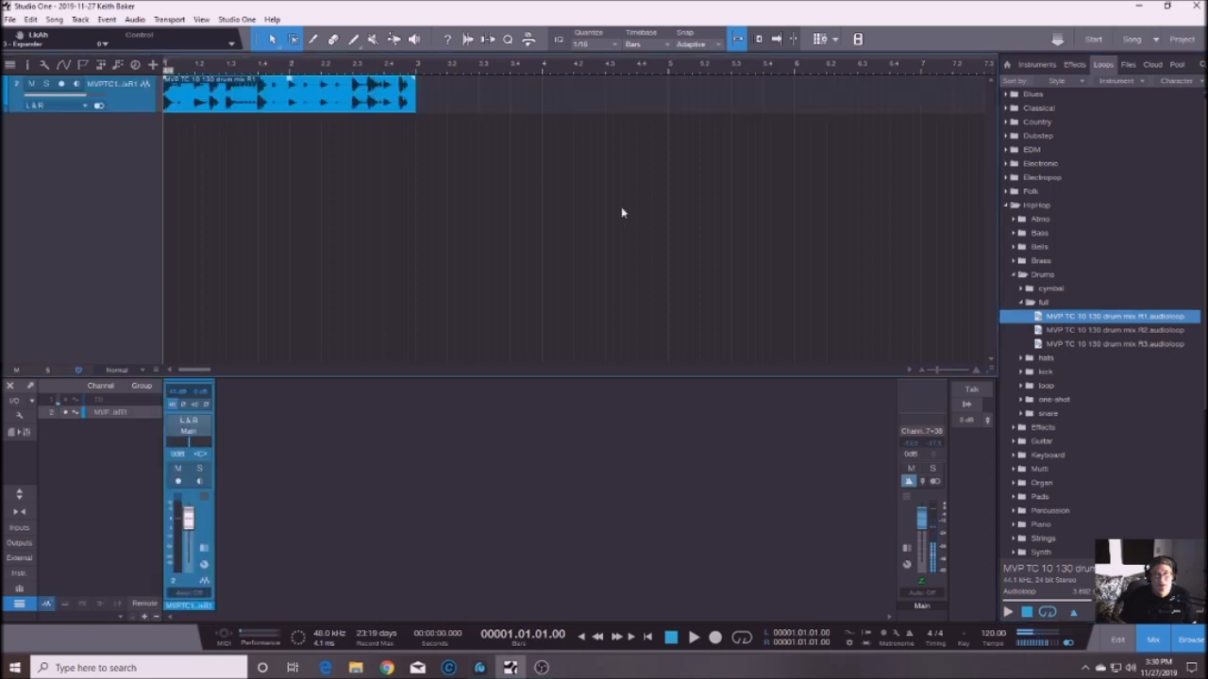
pyautogui.click(693, 639)
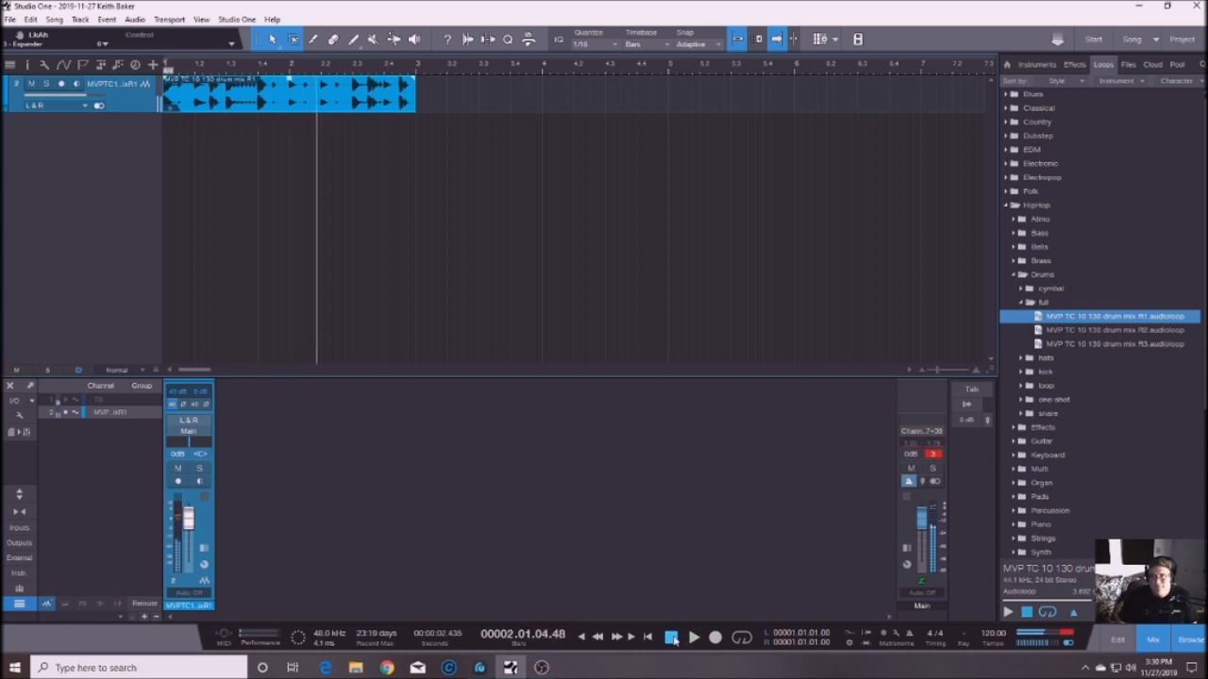
# Lower the drum track's volume to -7.7 dB and clear the Main channel's clip indicator.
pyautogui.moveTo(189, 519); pyautogui.dragTo(190, 538)
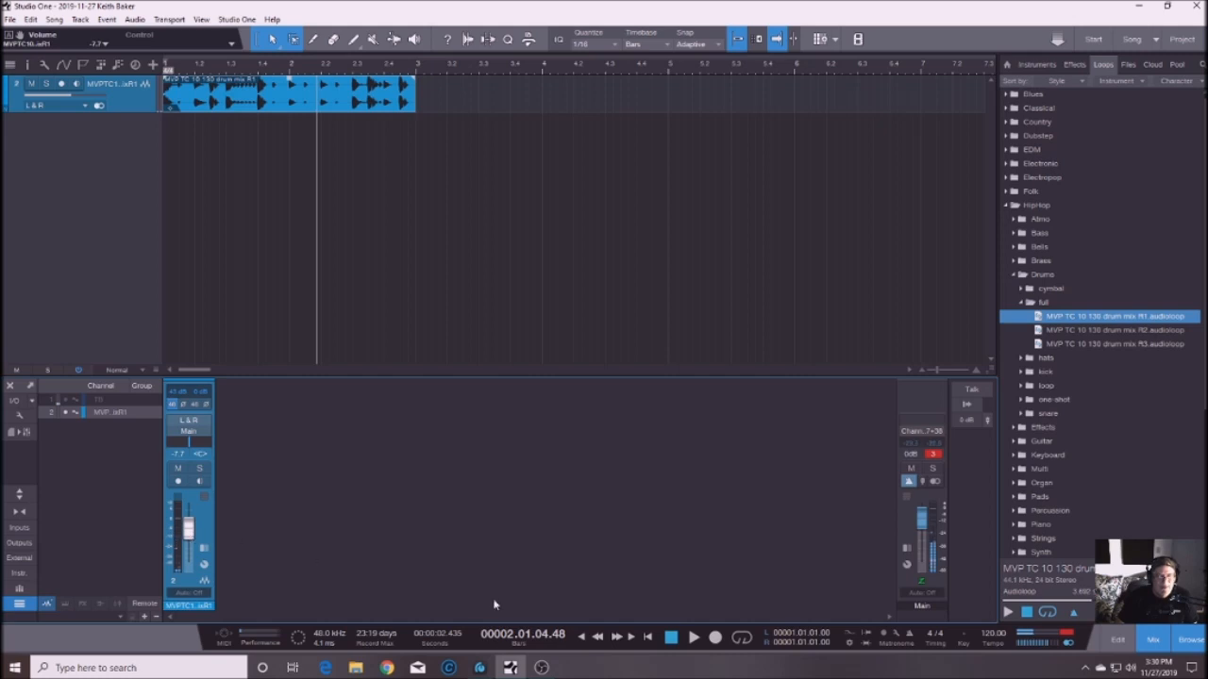
pyautogui.click(582, 638)
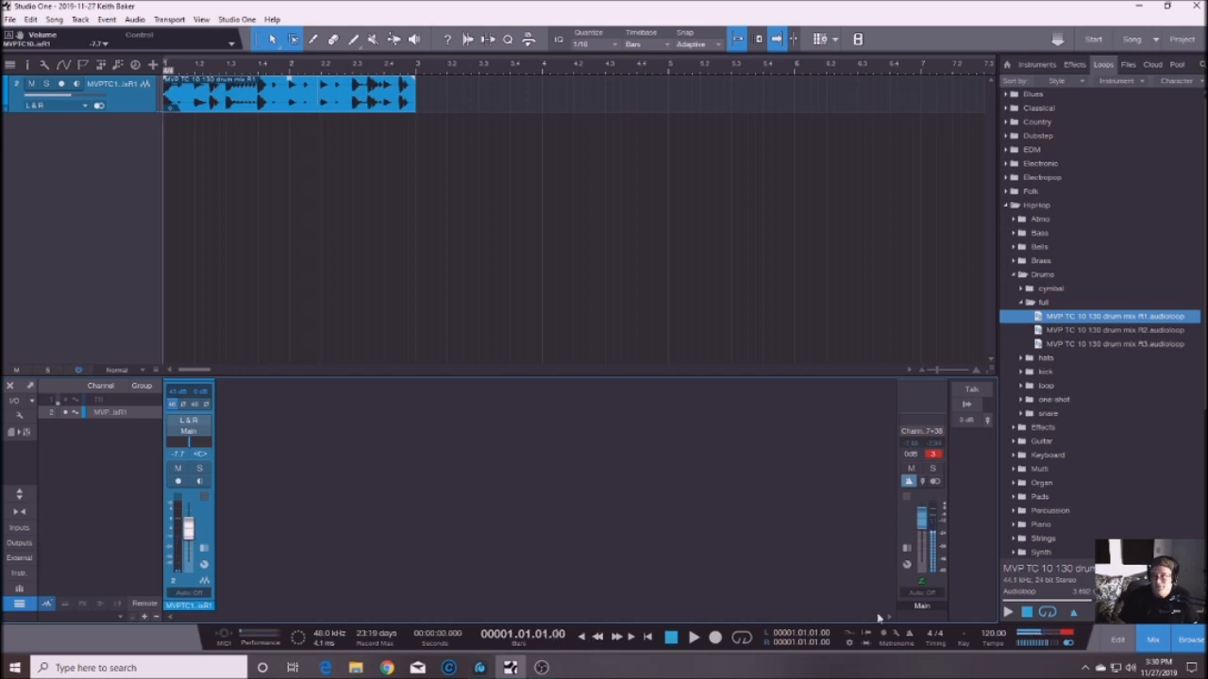
pyautogui.click(932, 453)
# Play the drum track from the start, then stop and return to bar 1.
pyautogui.click(694, 639)
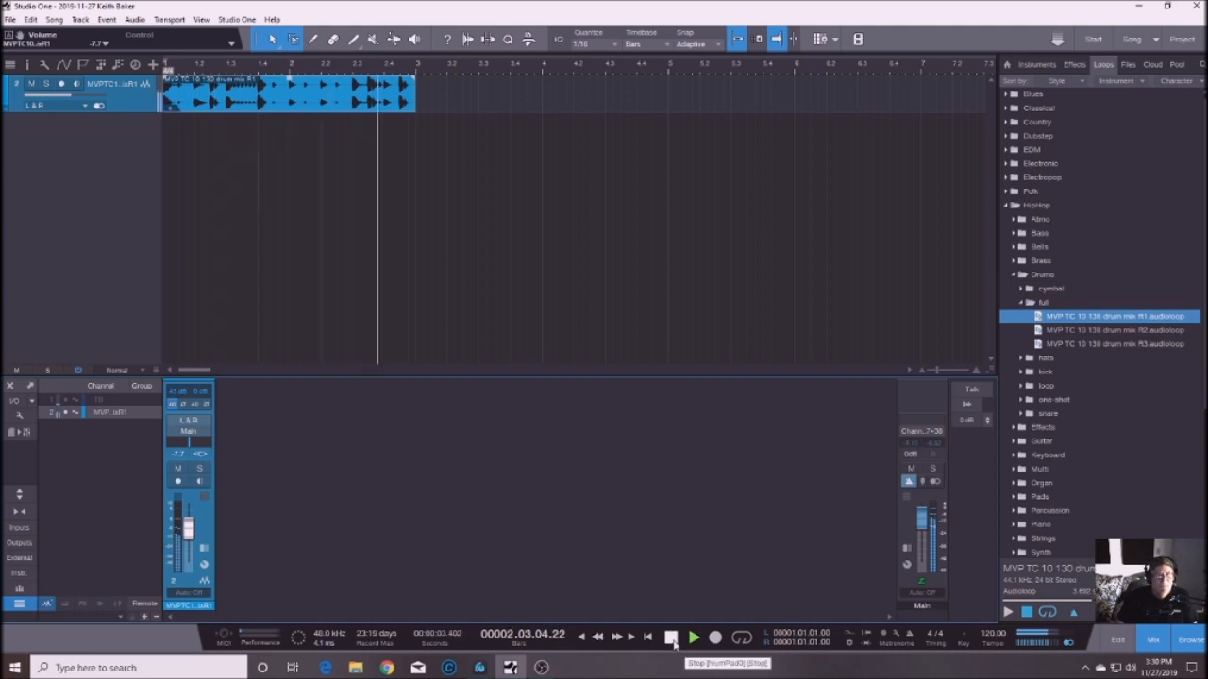
pyautogui.click(671, 639)
pyautogui.click(671, 639)
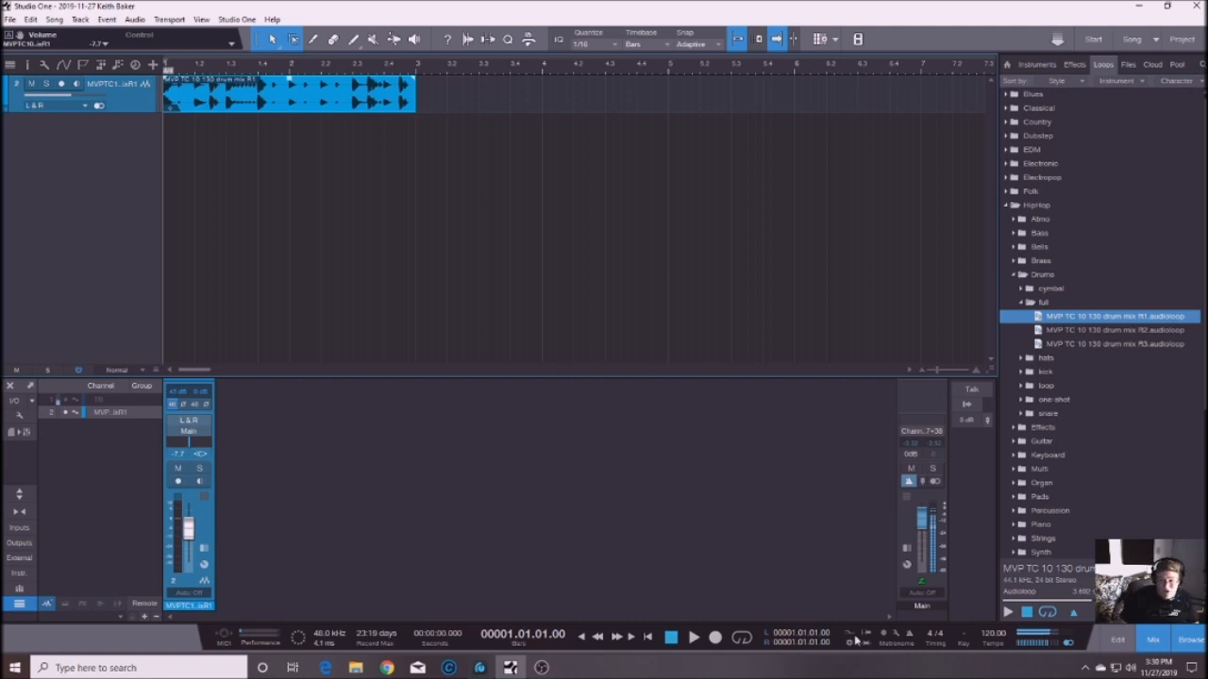
# Set the song tempo to 160 and play the drum loop at that tempo.
pyautogui.click(991, 636)
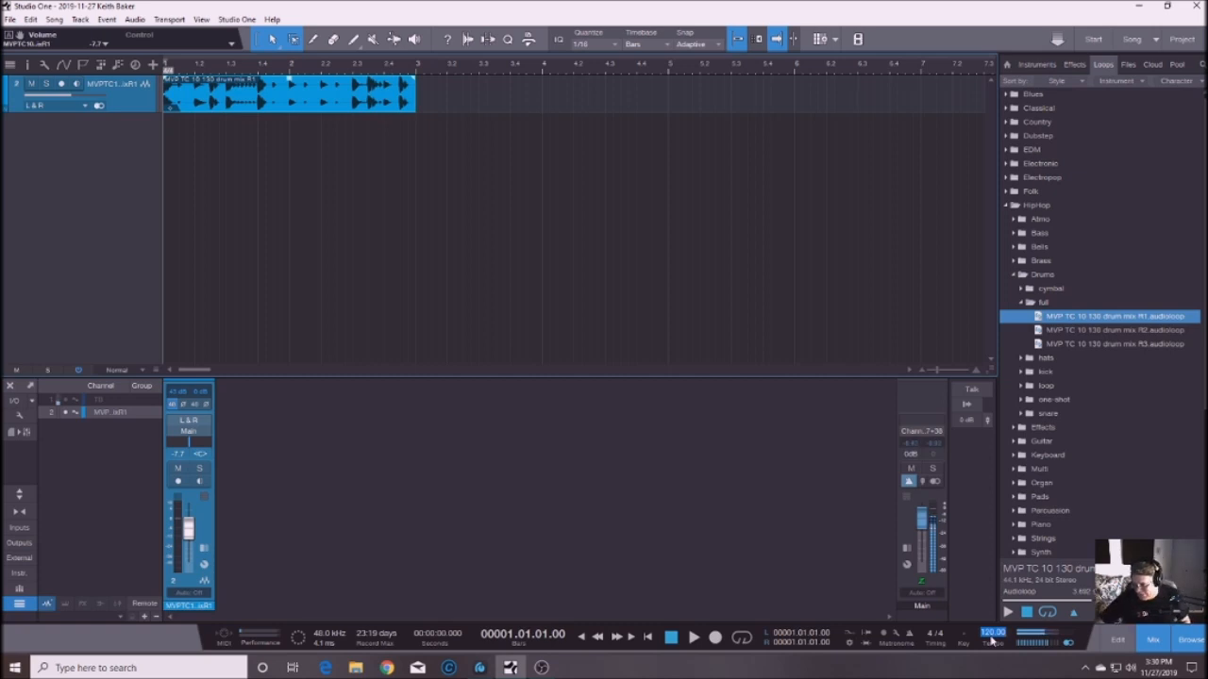
pyautogui.write('130')
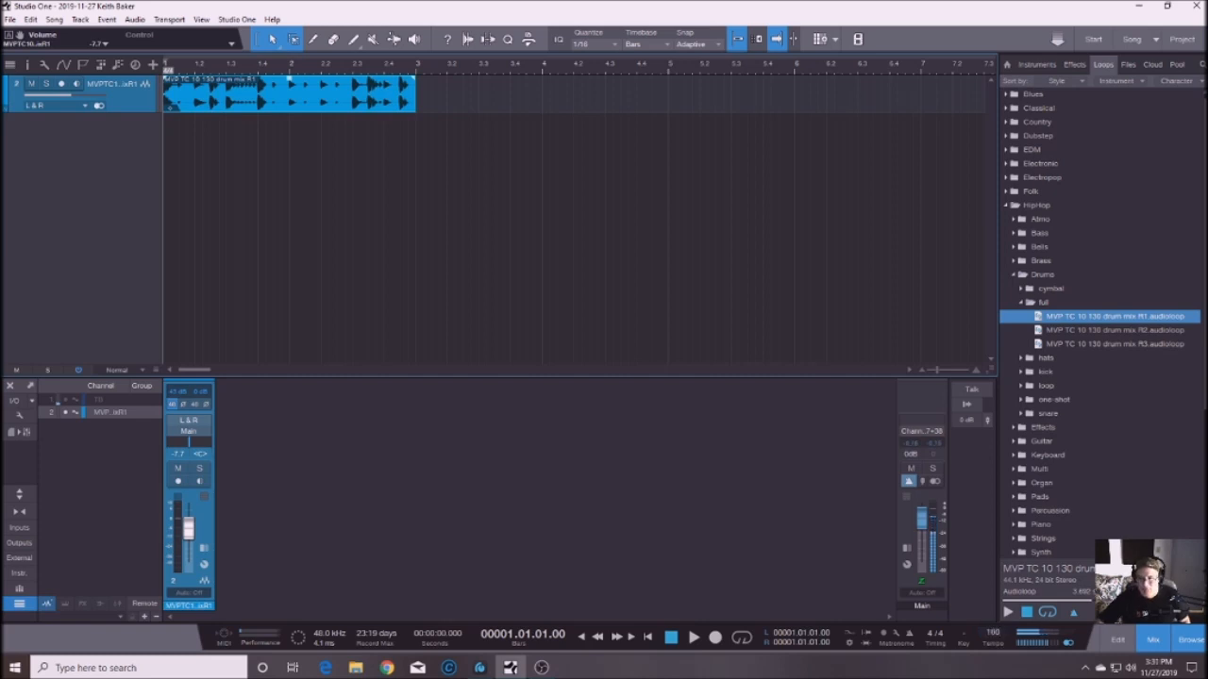
pyautogui.press('Return')
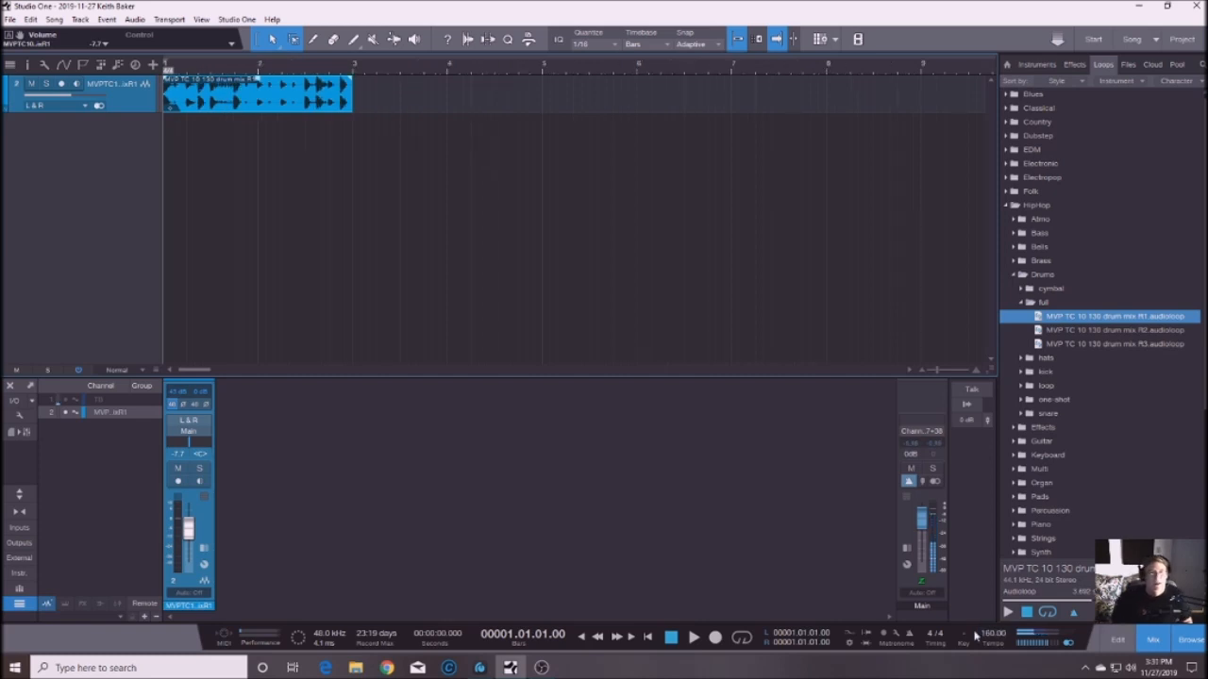
pyautogui.click(693, 638)
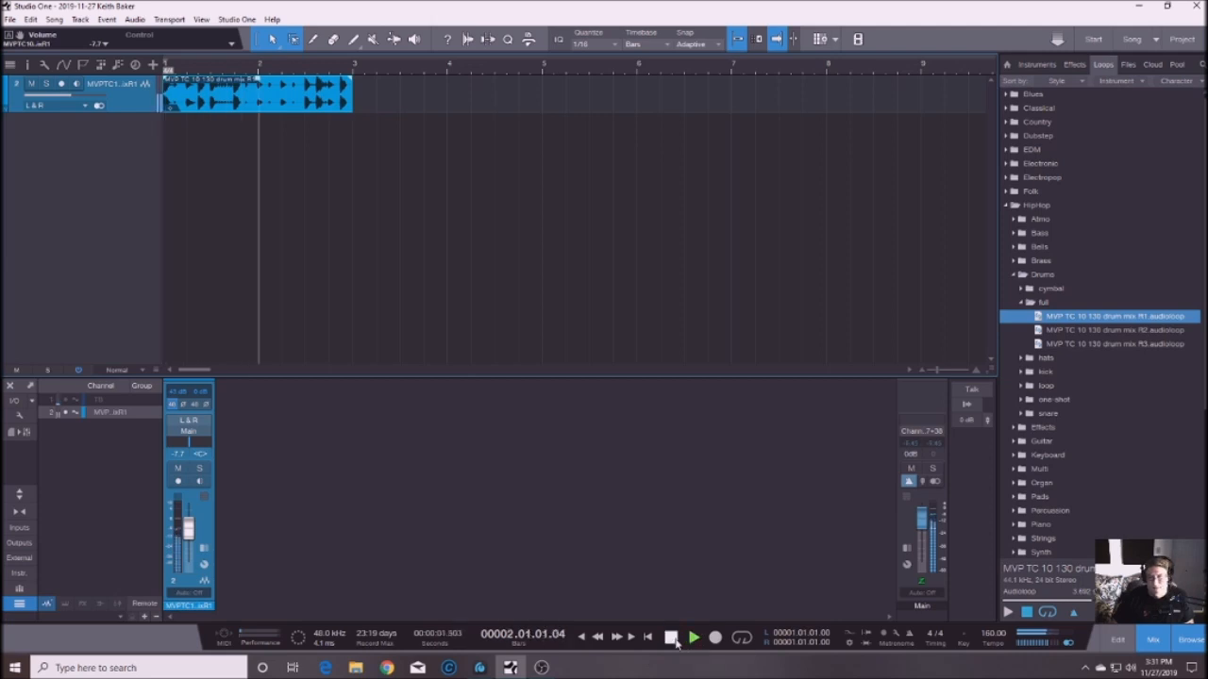
pyautogui.click(676, 642)
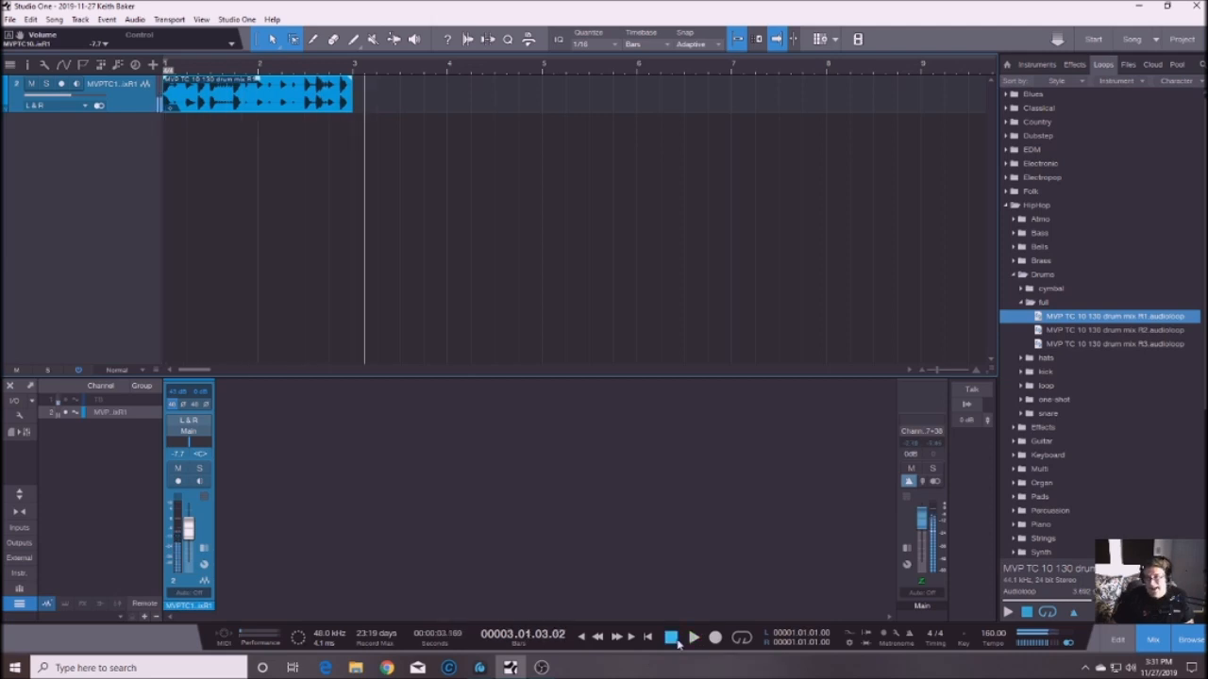
pyautogui.click(672, 639)
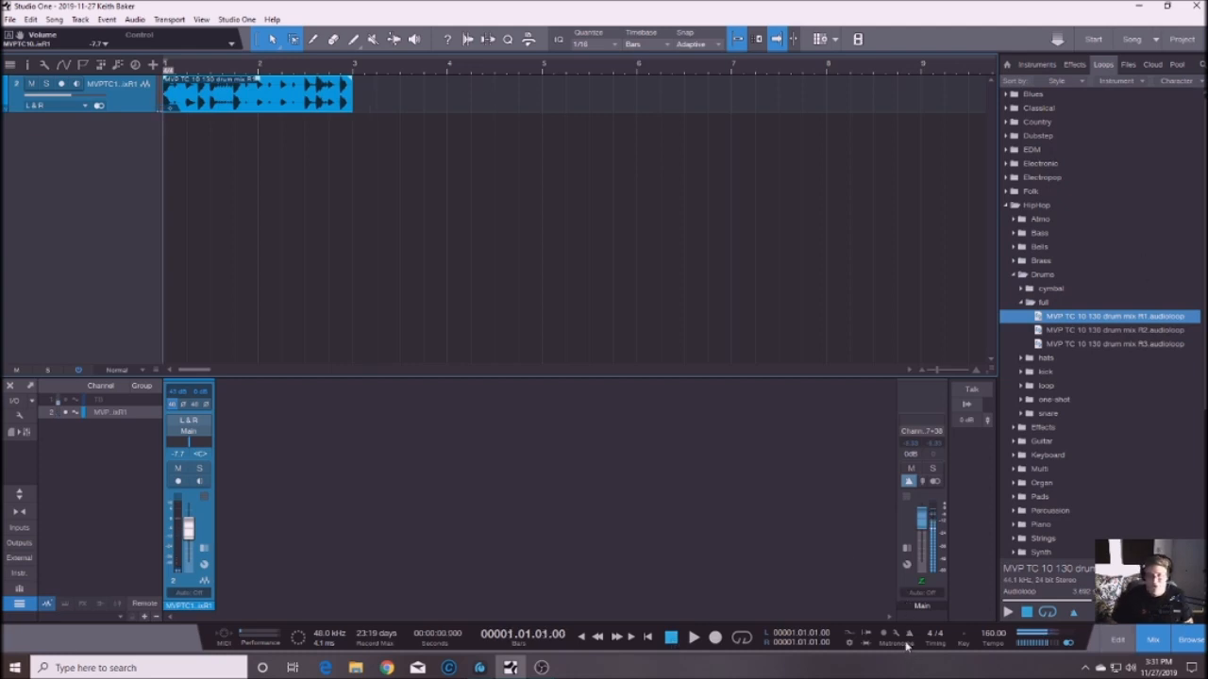
# Set the song tempo back to 120 and play the drum loop again.
pyautogui.doubleClick(992, 638)
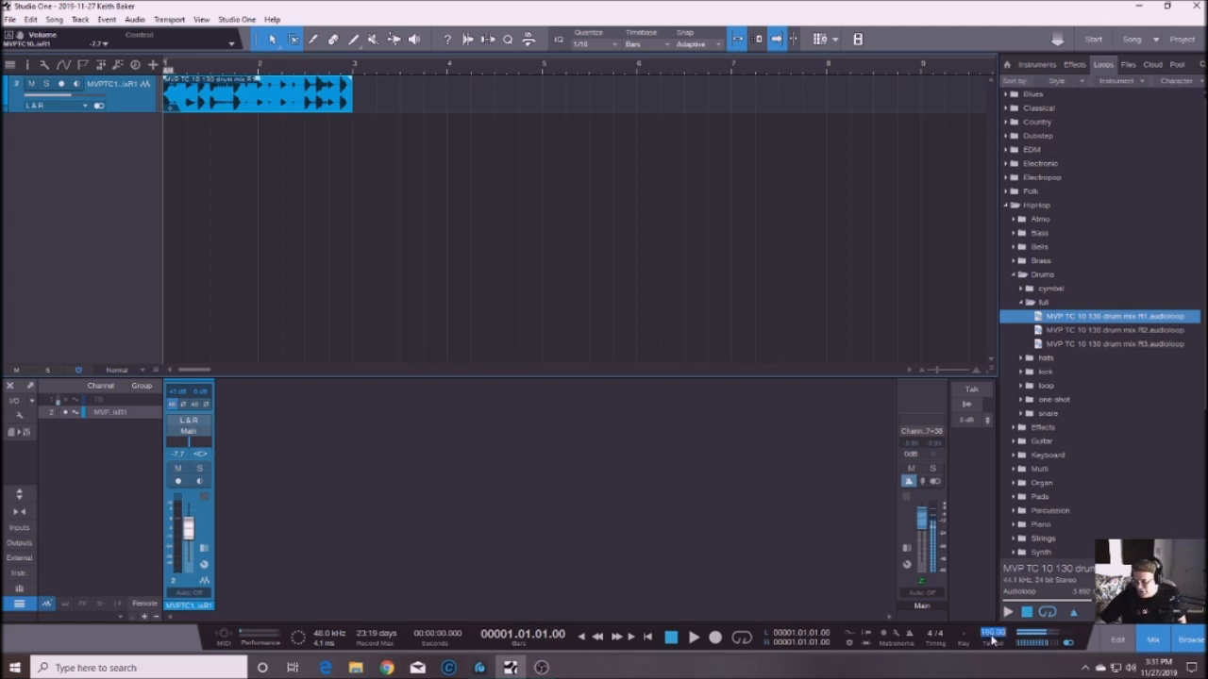
pyautogui.write('120')
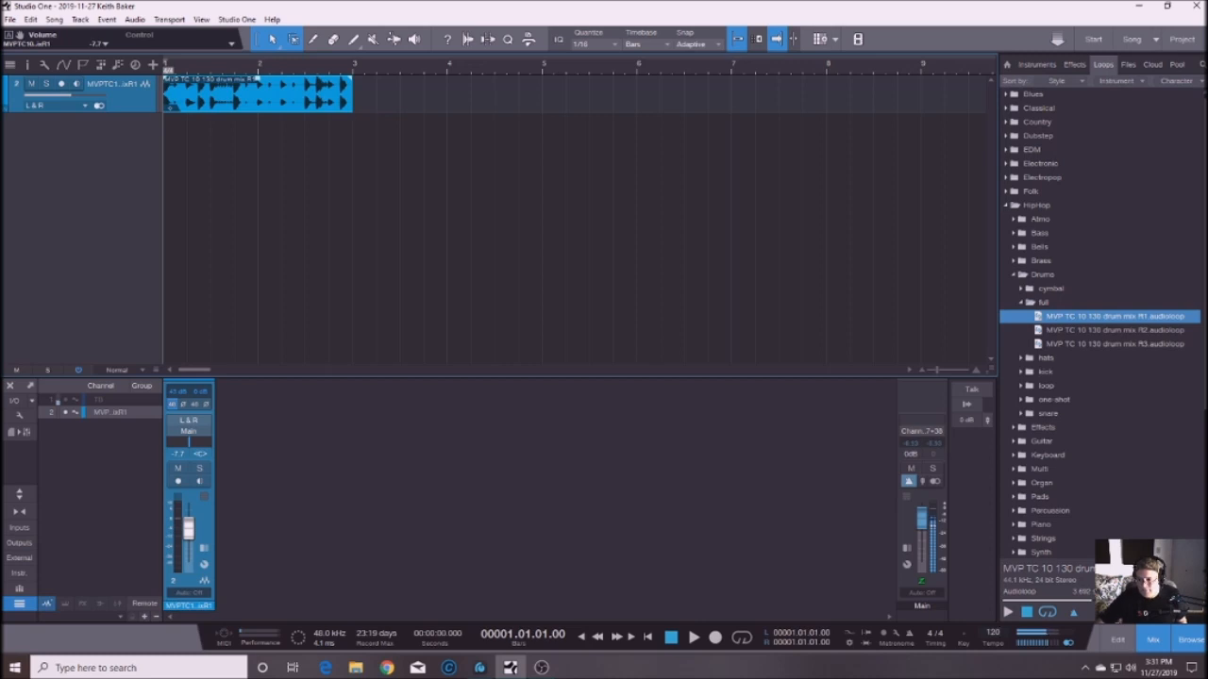
pyautogui.press('Return')
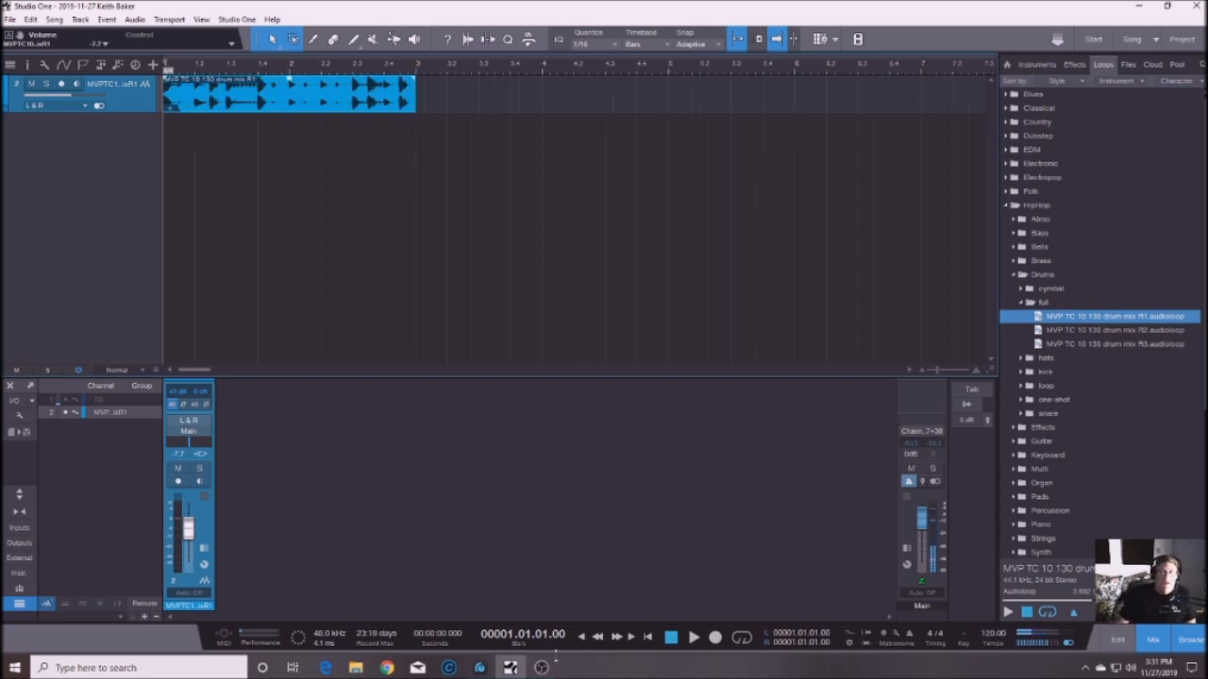
pyautogui.click(693, 639)
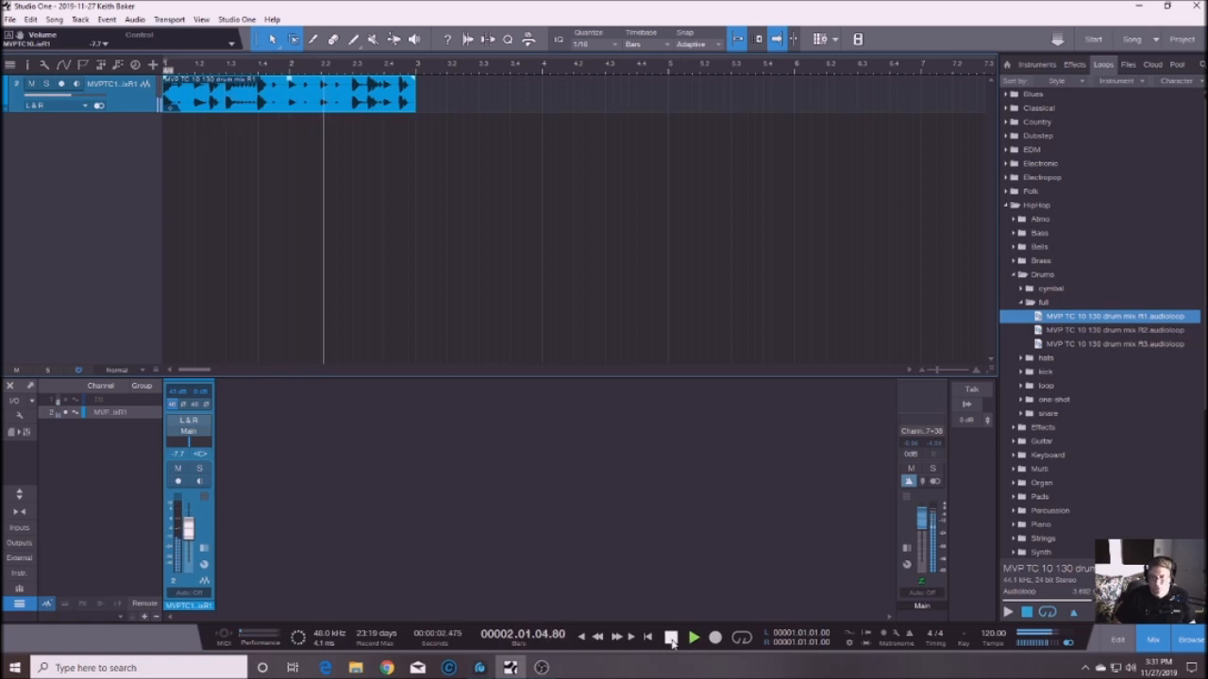
pyautogui.click(671, 639)
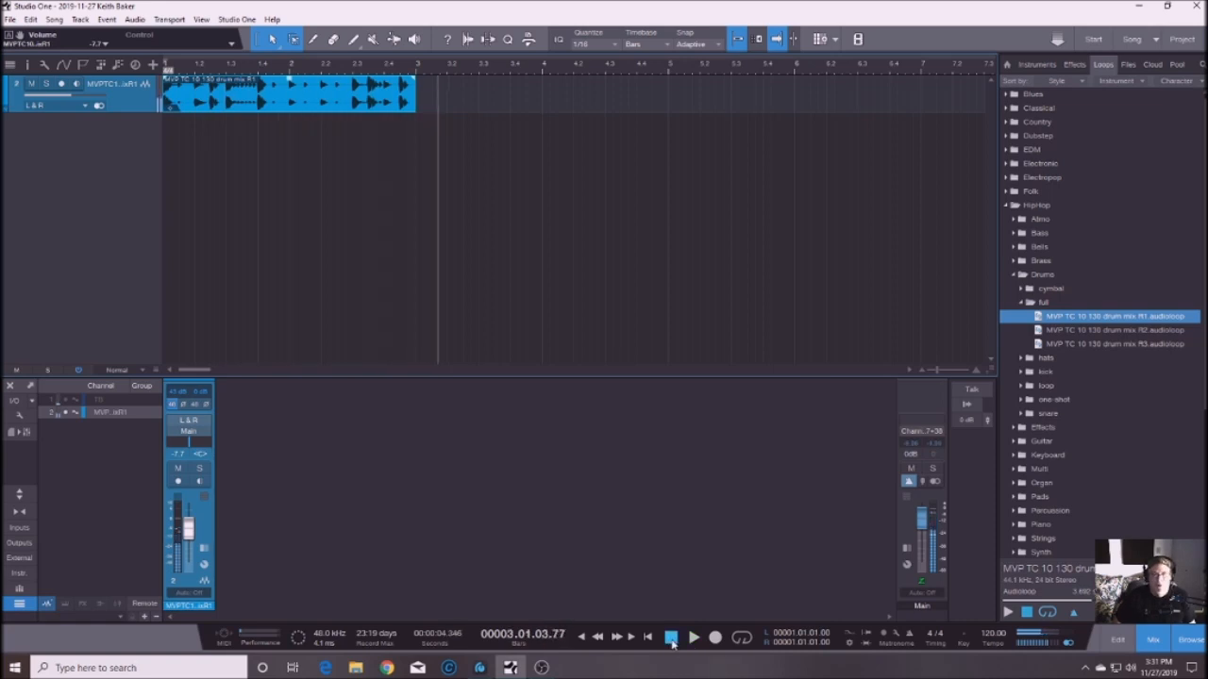
pyautogui.click(670, 639)
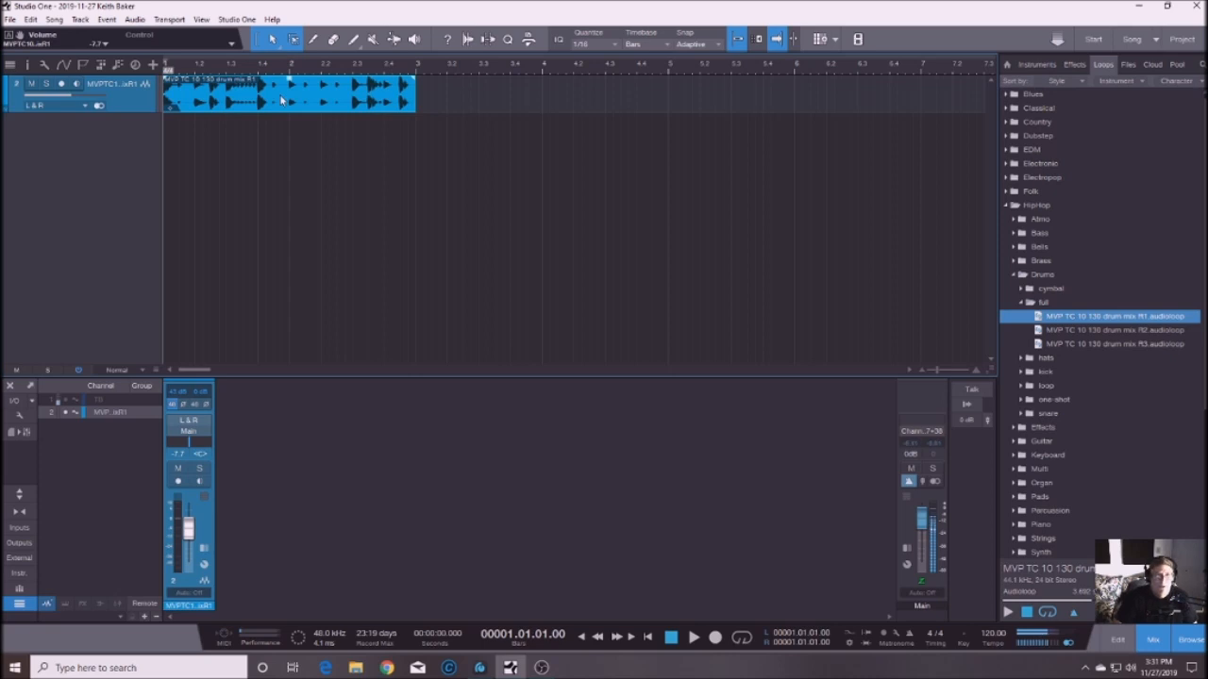
# Duplicate the drum loop twice in succession on its track and play the whole sequence.
pyautogui.hotkey('ctrl', 'd')
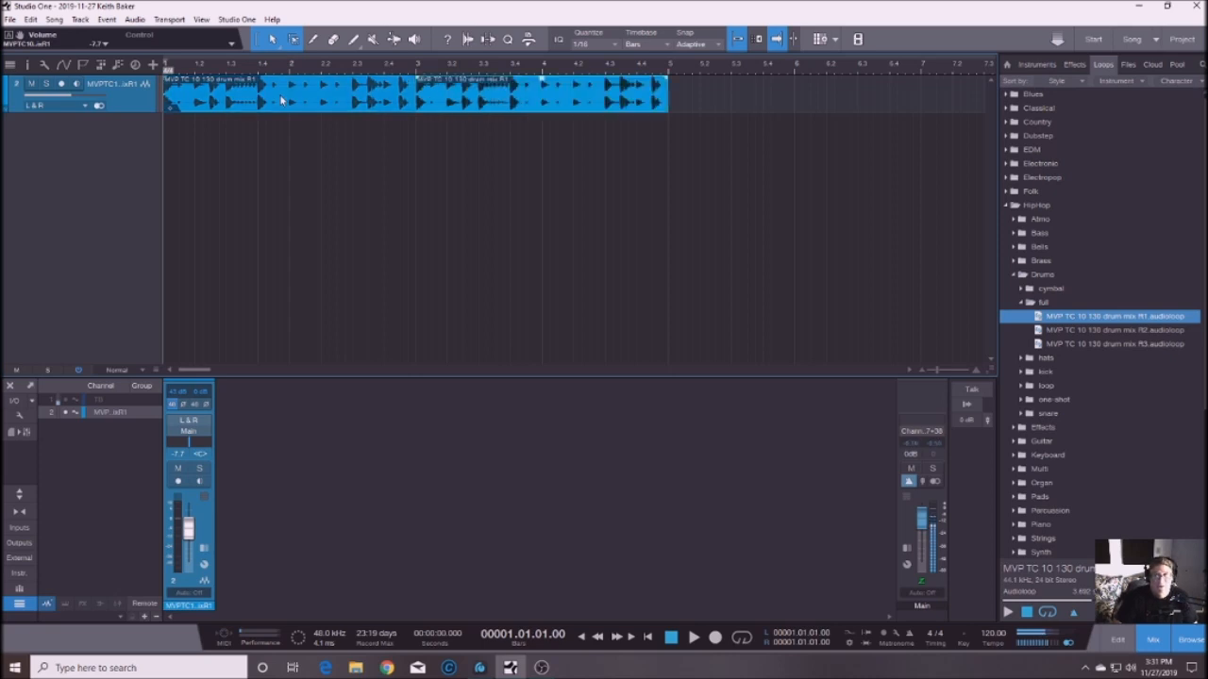
pyautogui.press('d')
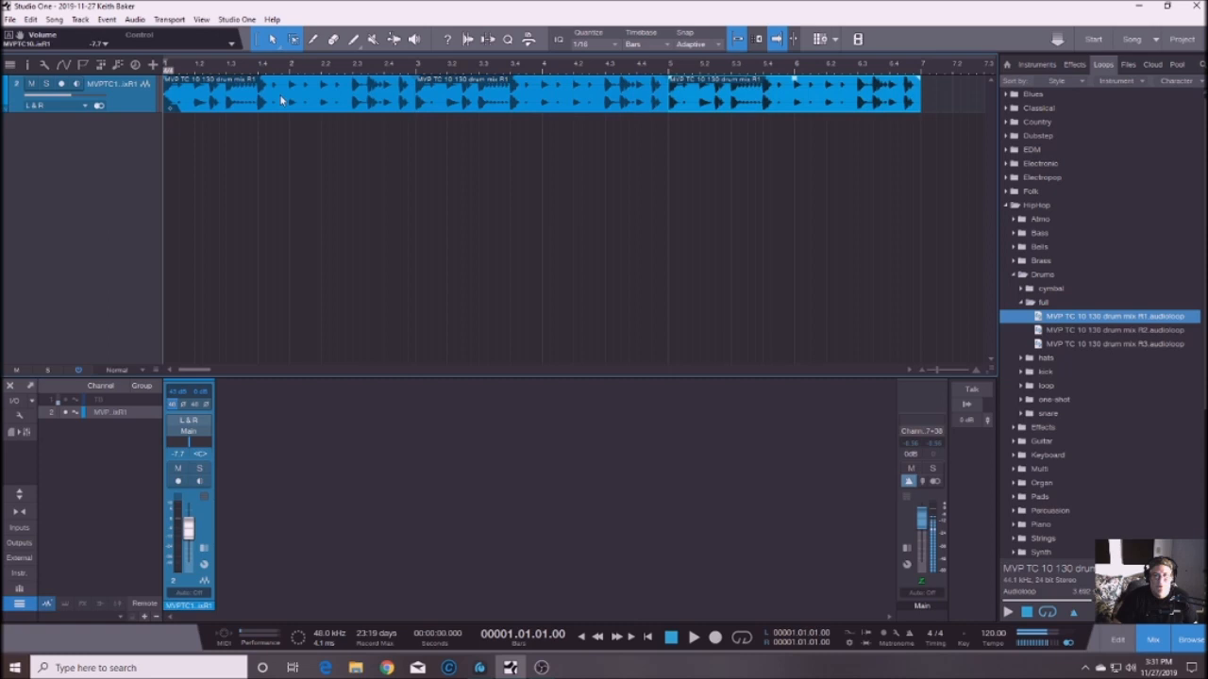
pyautogui.click(694, 639)
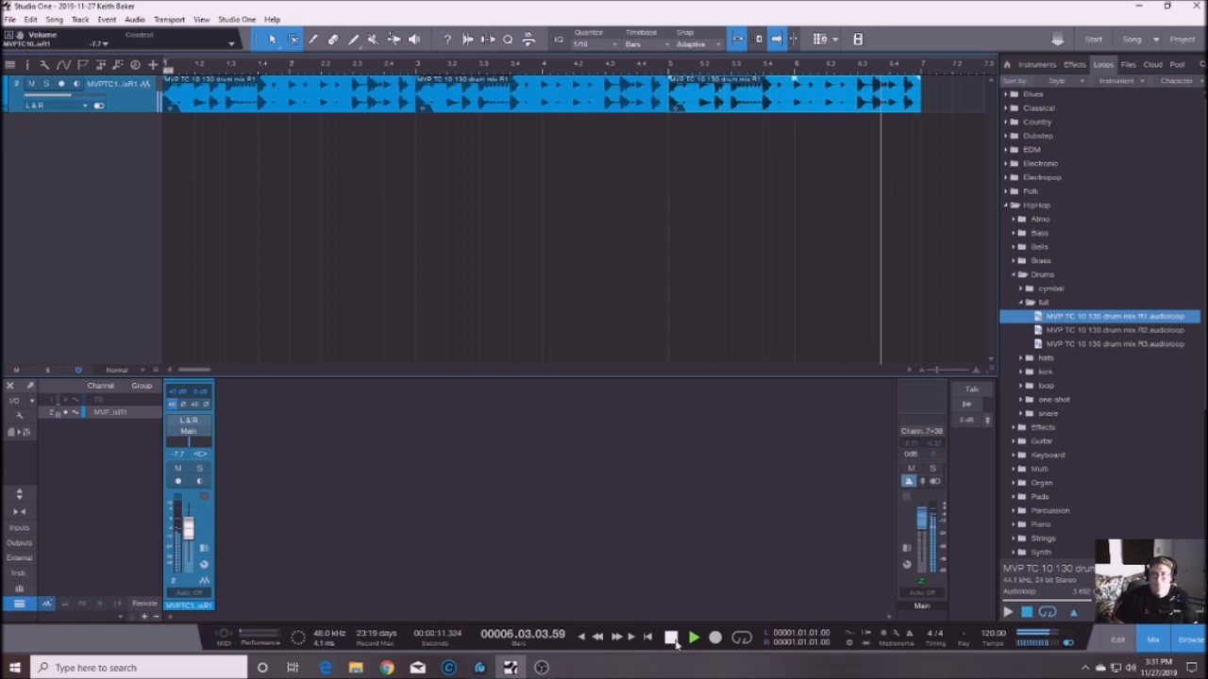
pyautogui.click(671, 638)
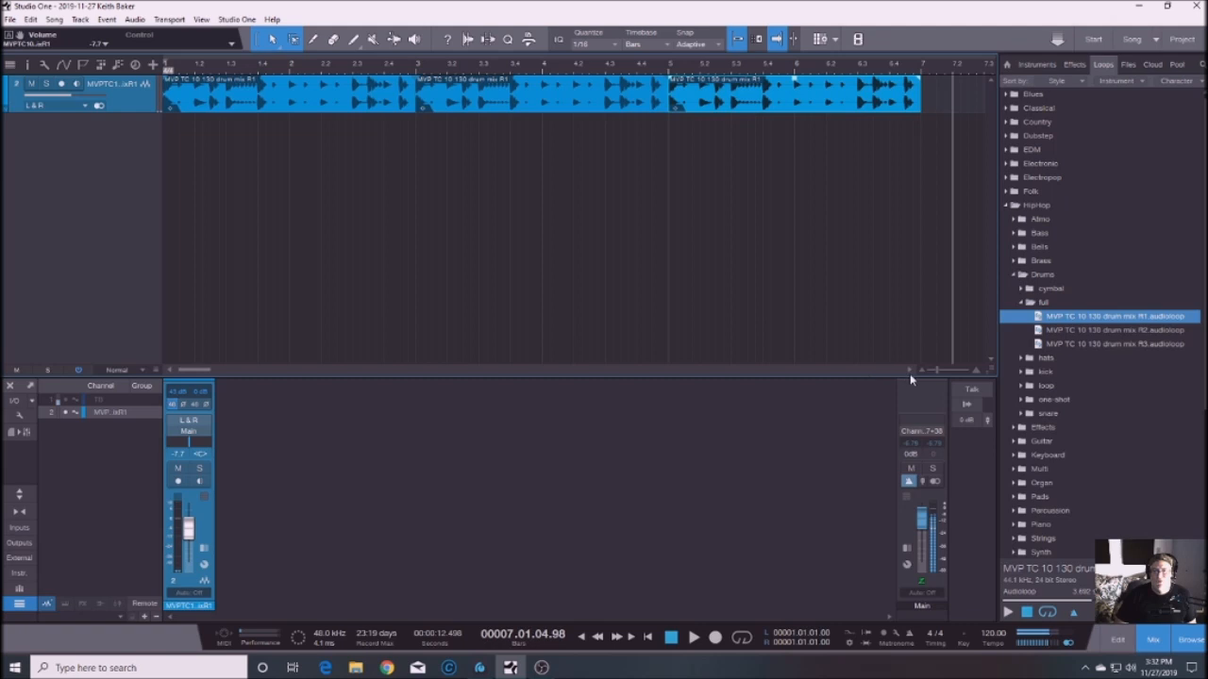
# Preview the MVP TC 10 130 drum mix R2 and R3 loops in the browser.
pyautogui.moveTo(879, 71)
pyautogui.mouseDown()
pyautogui.moveTo(862, 52)
pyautogui.moveTo(867, 65)
pyautogui.mouseUp()
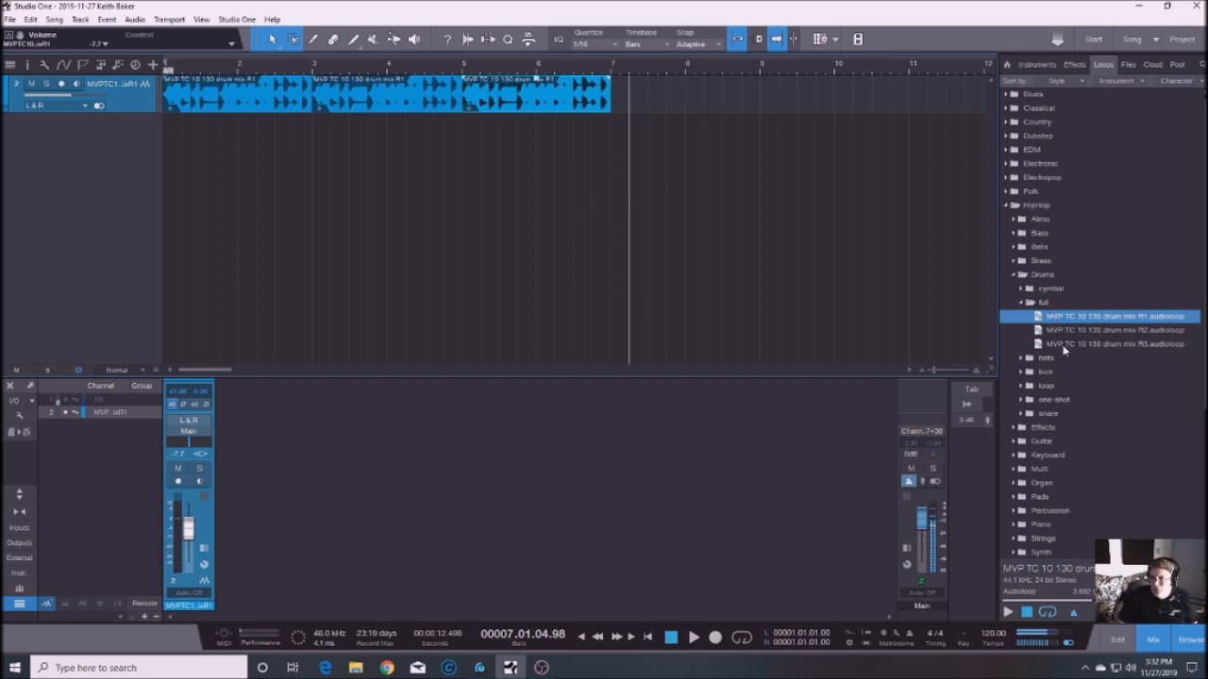
pyautogui.click(1038, 332)
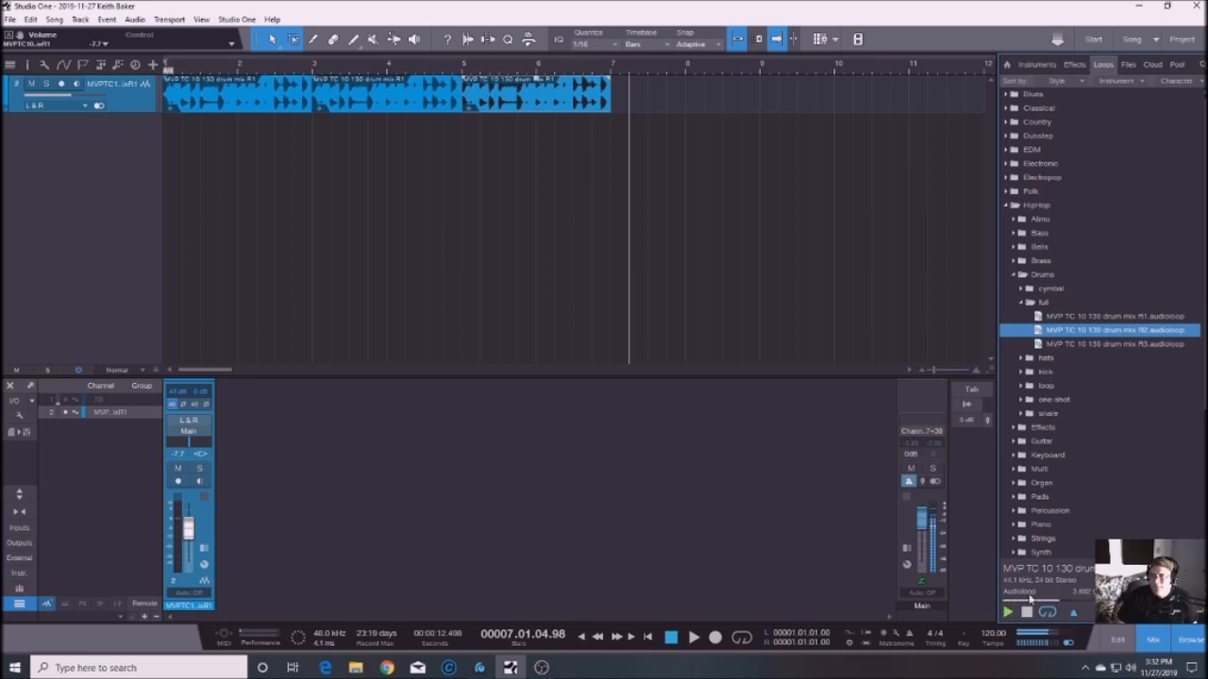
pyautogui.click(1044, 345)
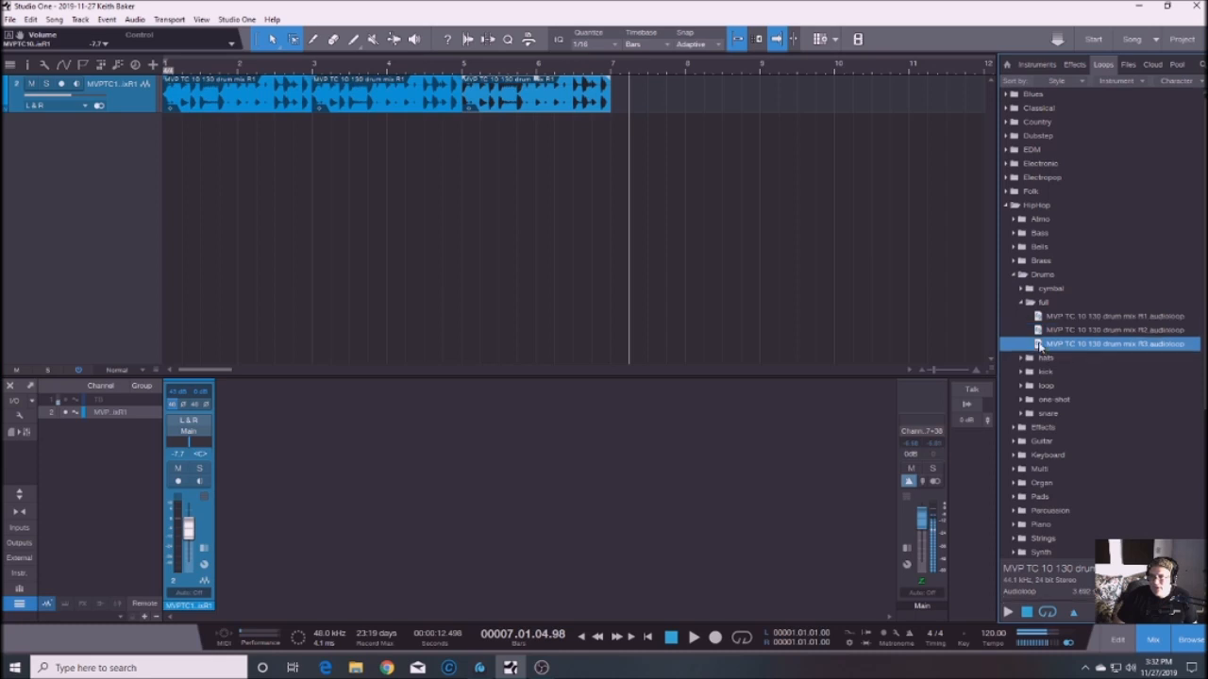
pyautogui.click(1008, 613)
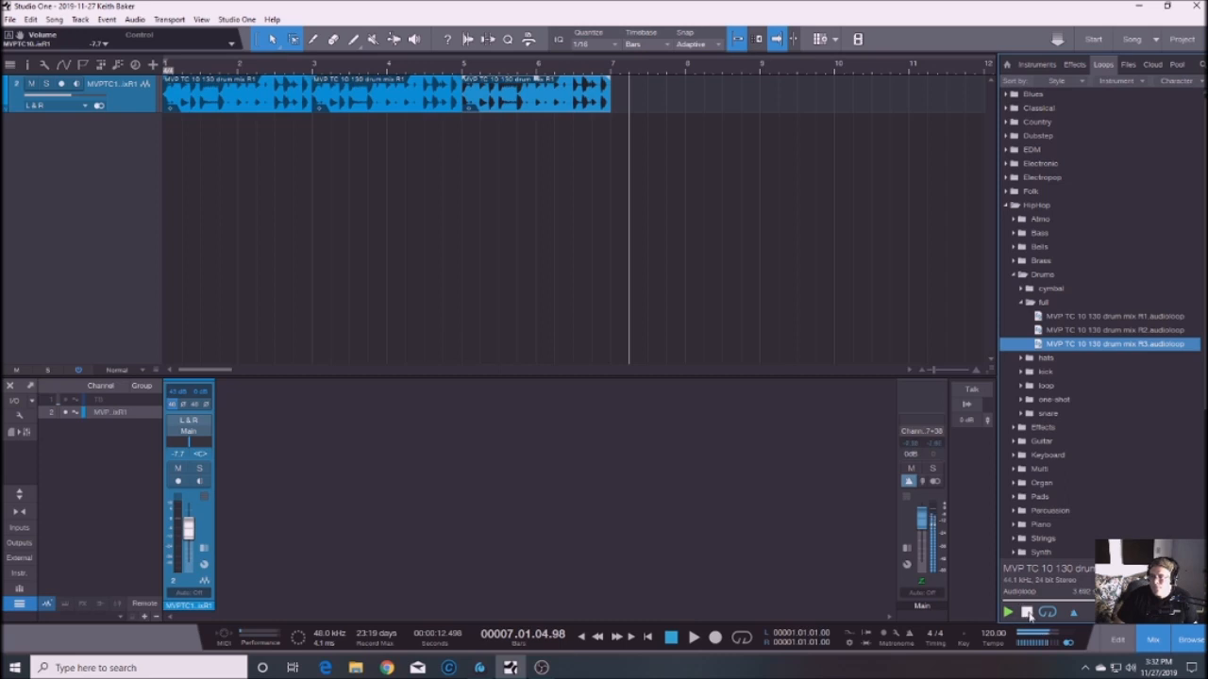
pyautogui.click(1027, 613)
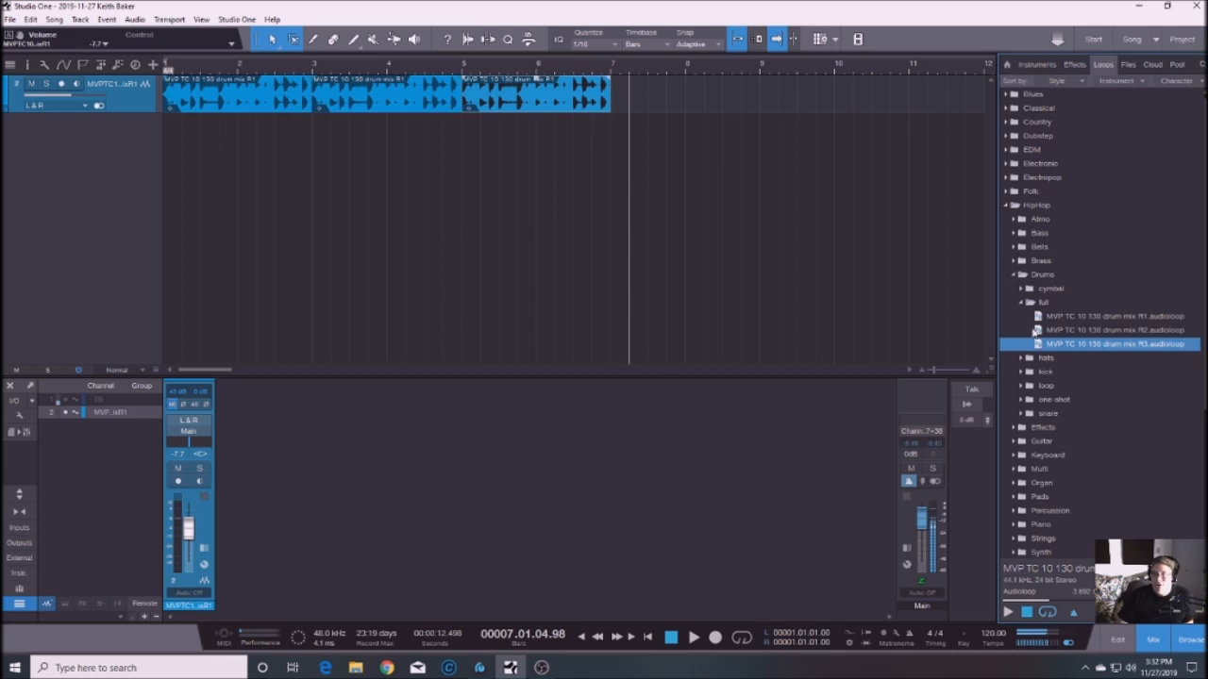
# Add the MVP TC 10 130 drum mix R3 loop at bar 7 after the third drum loop and play the sequence from the start.
pyautogui.moveTo(1038, 345); pyautogui.dragTo(637, 107)
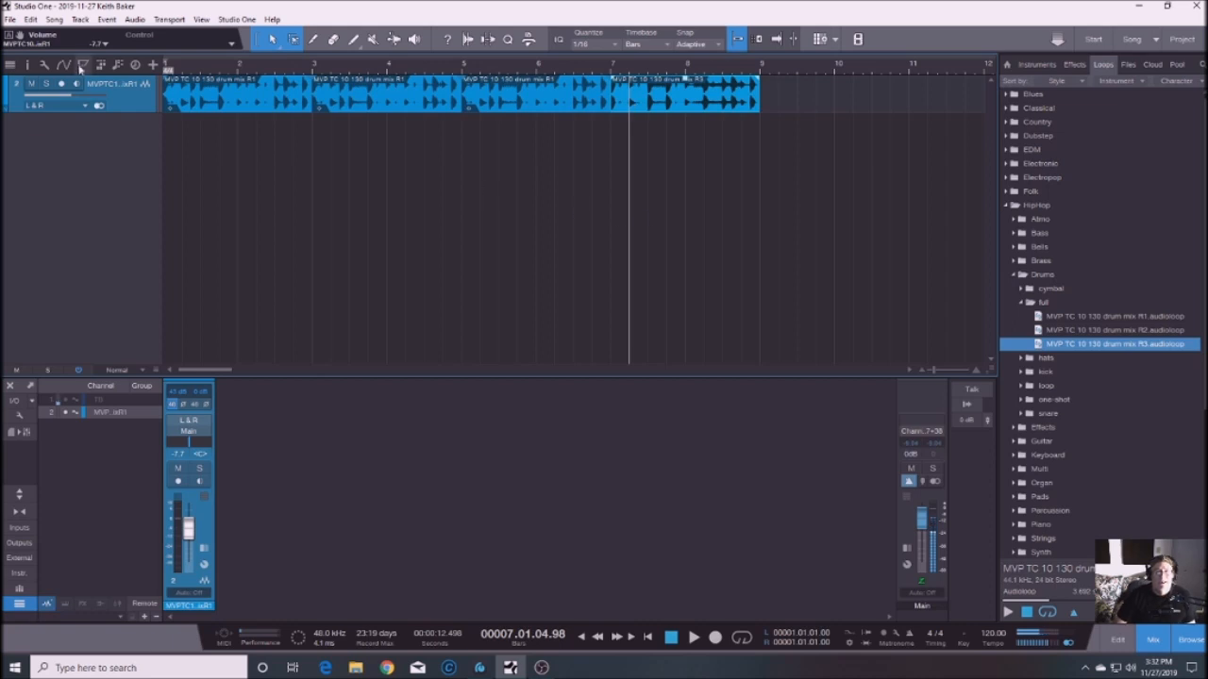
pyautogui.click(585, 639)
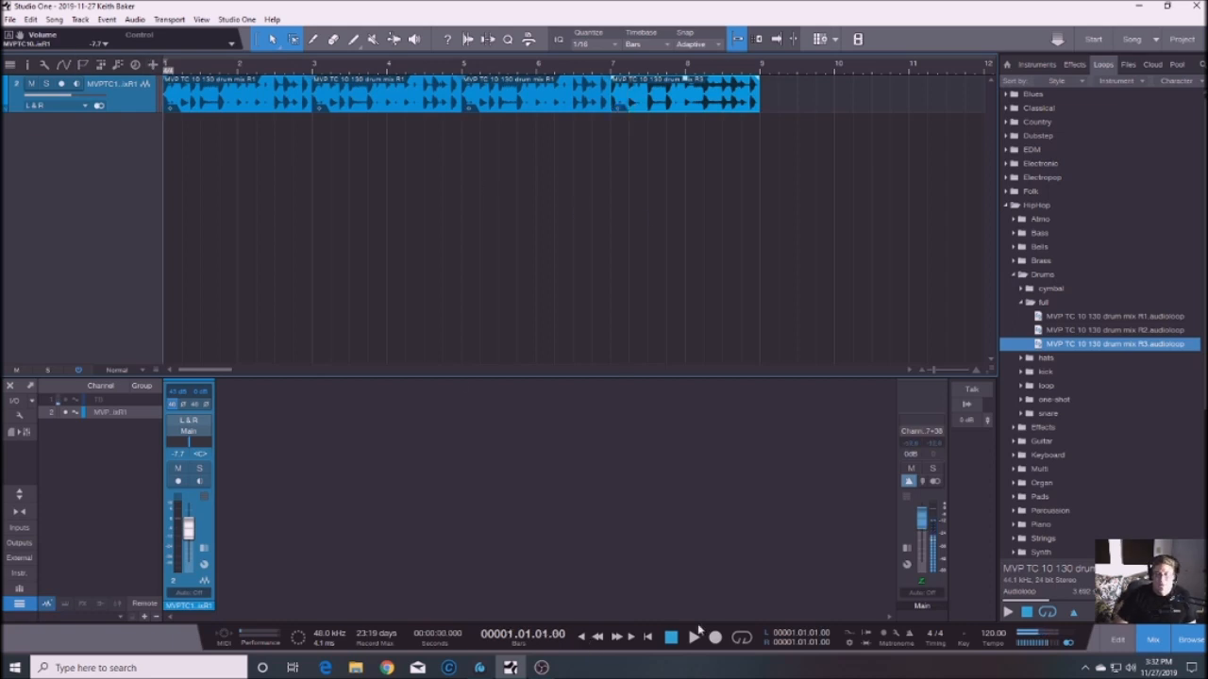
pyautogui.click(694, 639)
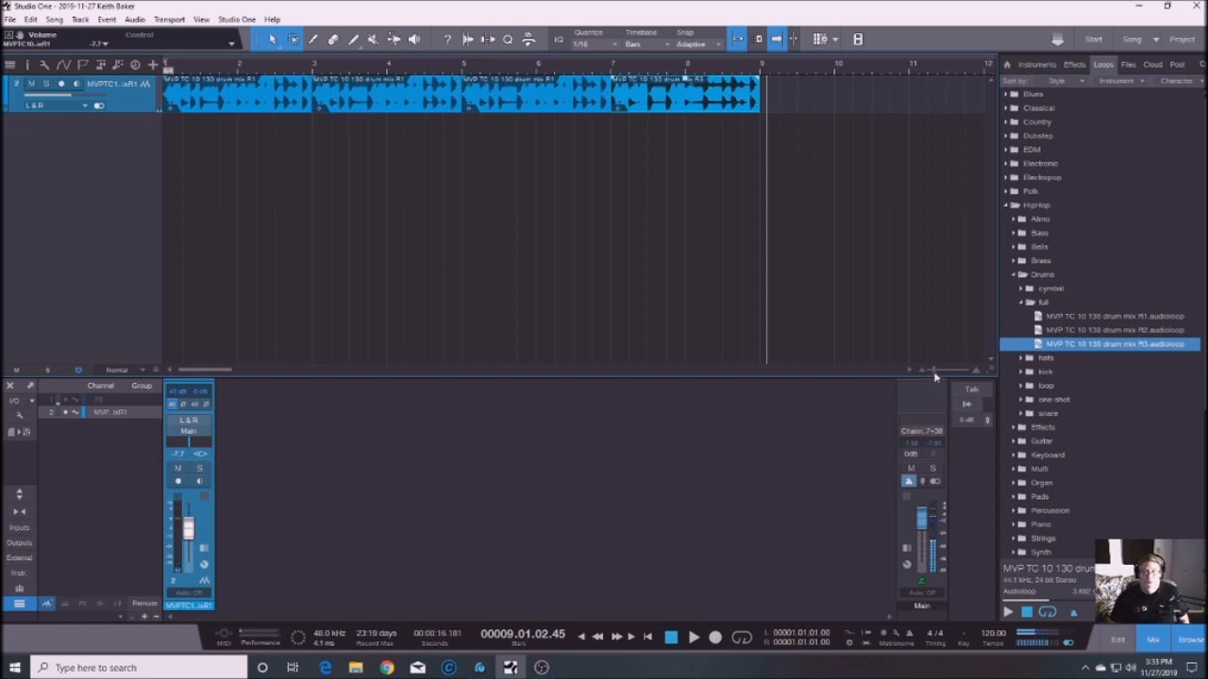
# Duplicate all four drum loops on the track as one group so the copies start at bar 9.
pyautogui.moveTo(935, 373); pyautogui.dragTo(931, 371)
pyautogui.moveTo(639, 103); pyautogui.dragTo(121, 124)
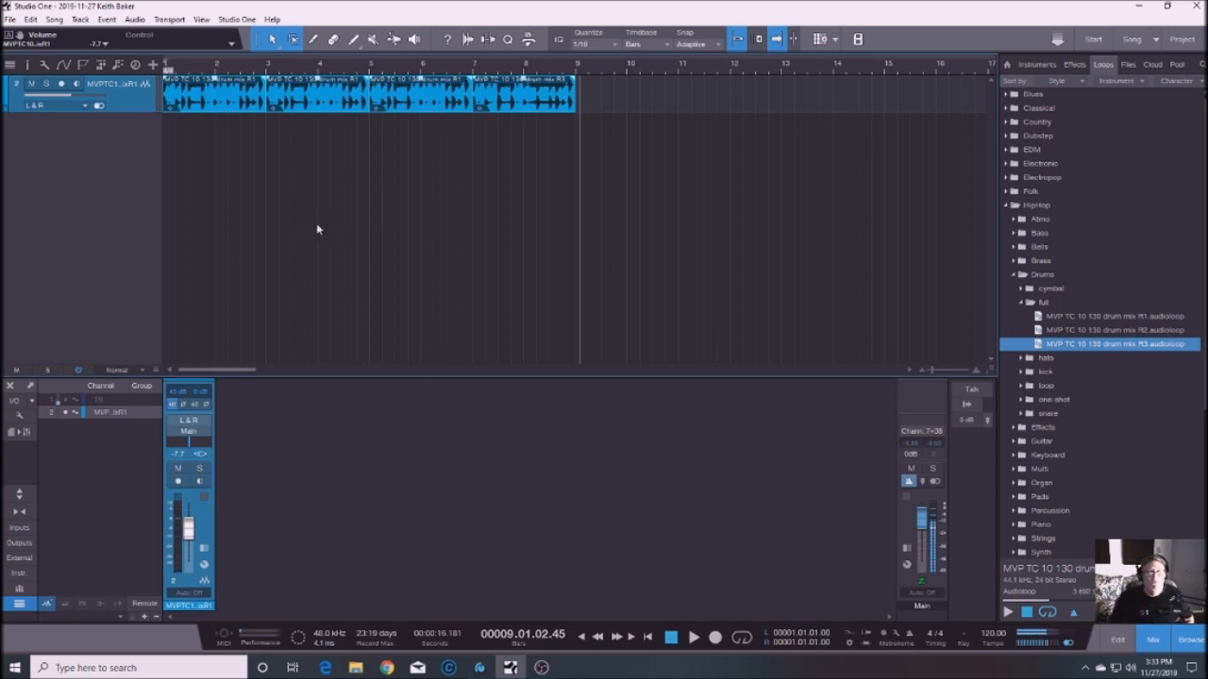
pyautogui.click(673, 100)
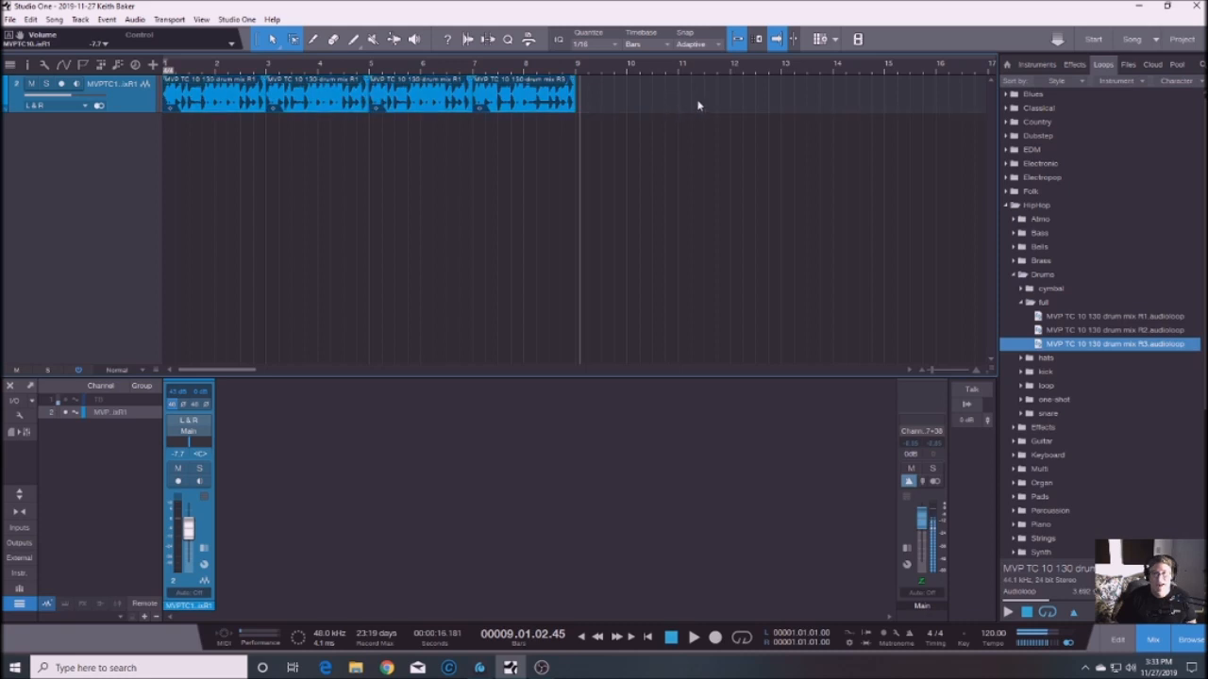
pyautogui.moveTo(696, 108); pyautogui.dragTo(166, 107)
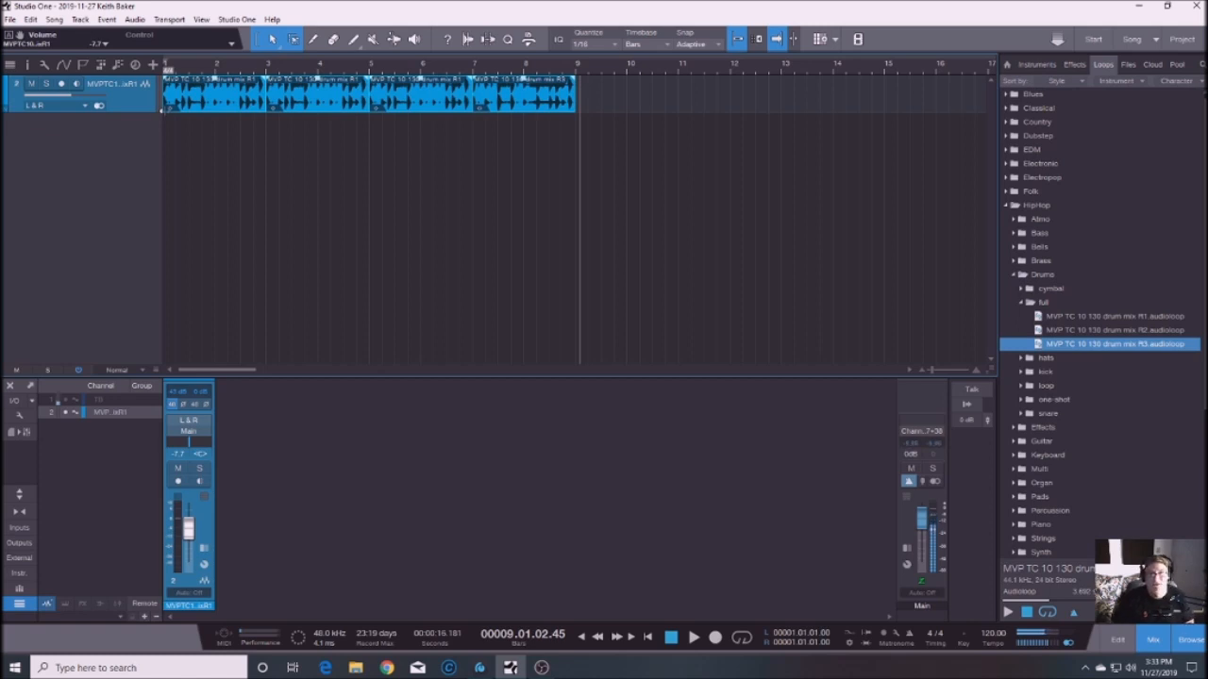
pyautogui.press('d')
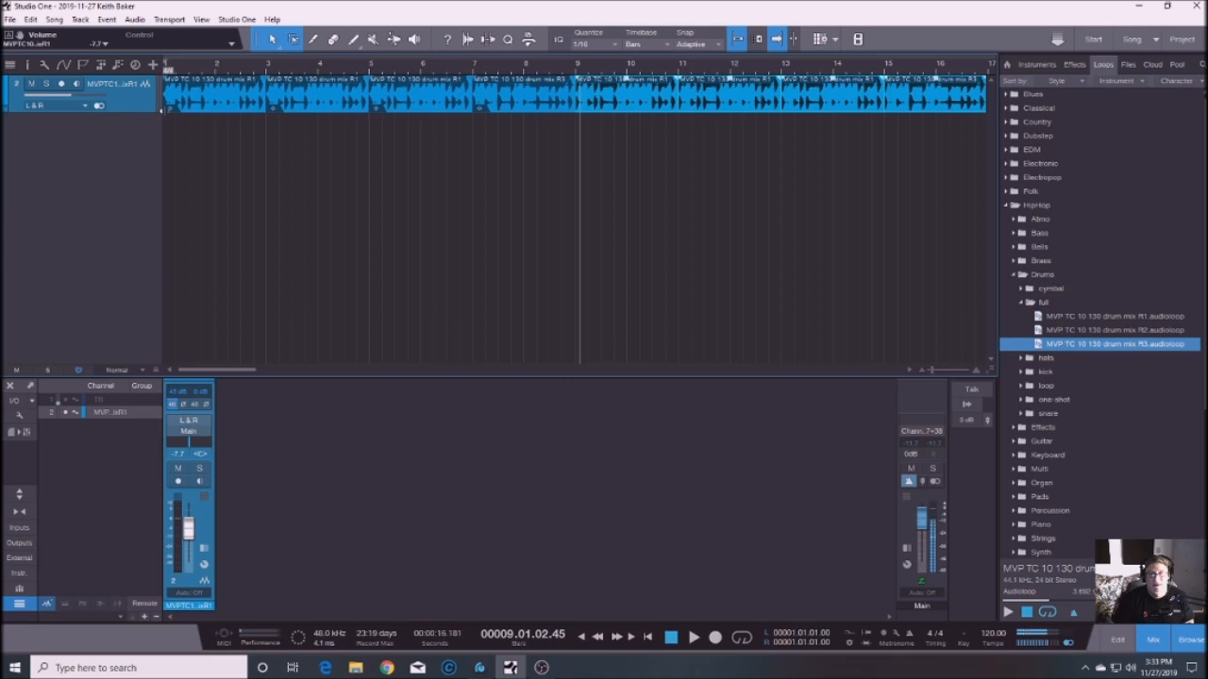
# Play the arrangement from bar 7 into the duplicated section, stop it and return to the song start.
pyautogui.click(473, 70)
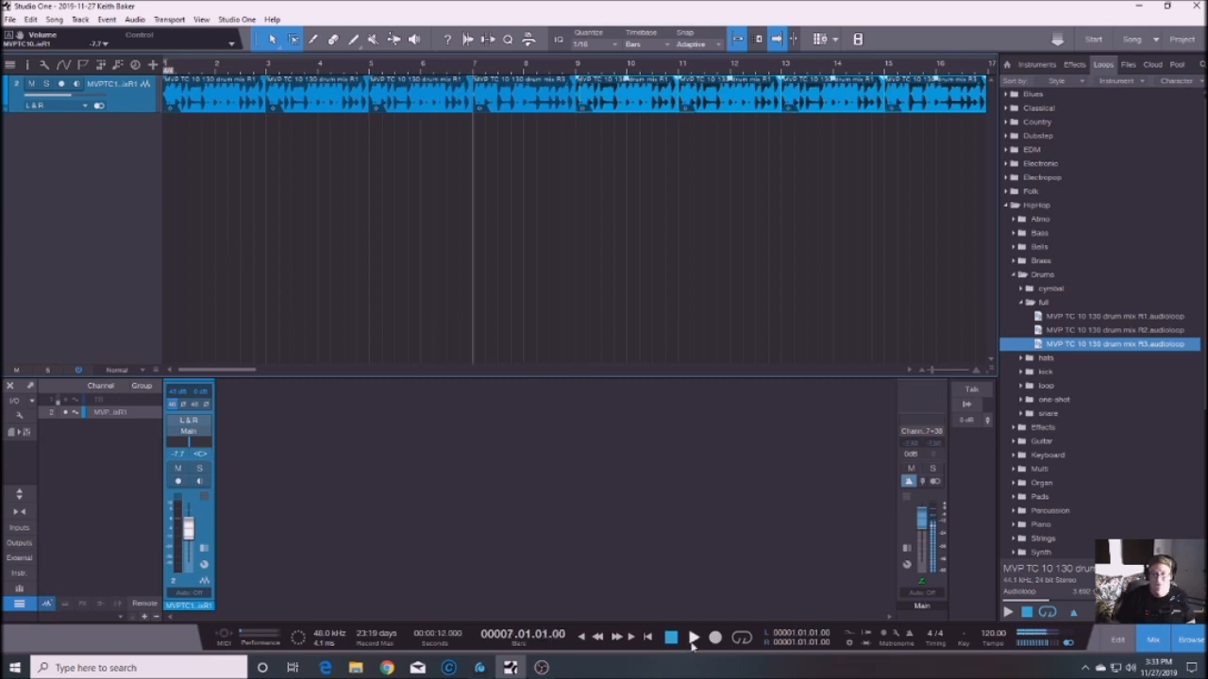
pyautogui.click(693, 638)
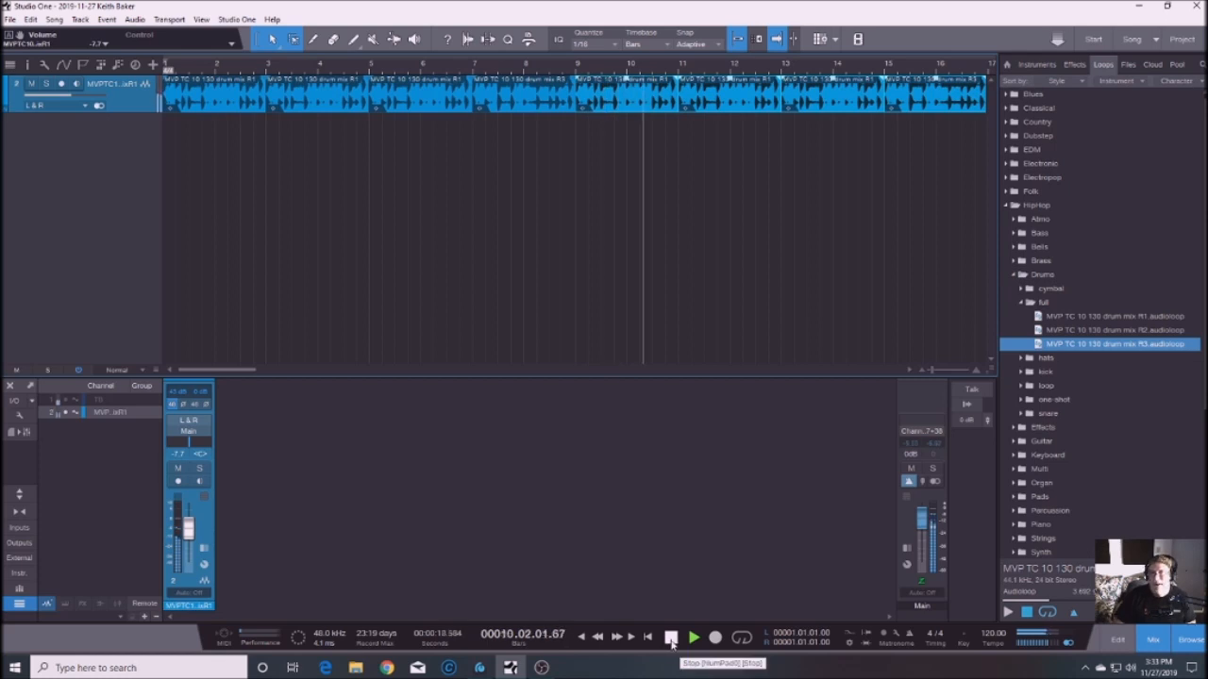
pyautogui.click(671, 639)
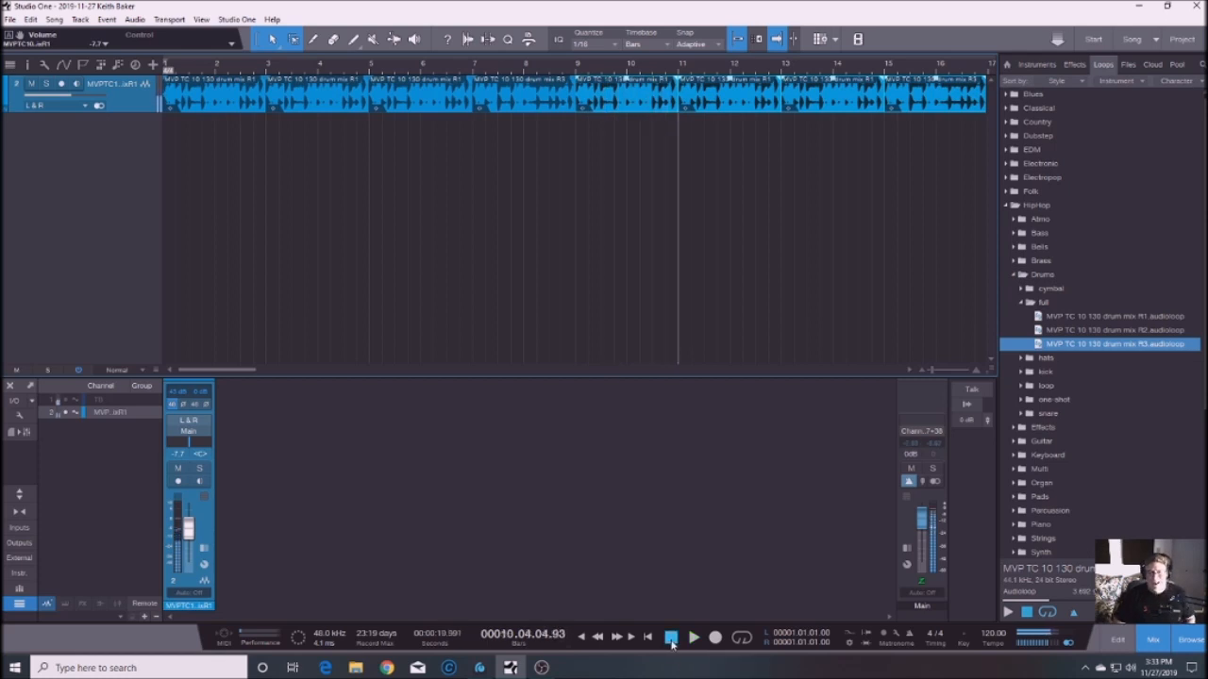
pyautogui.click(932, 370)
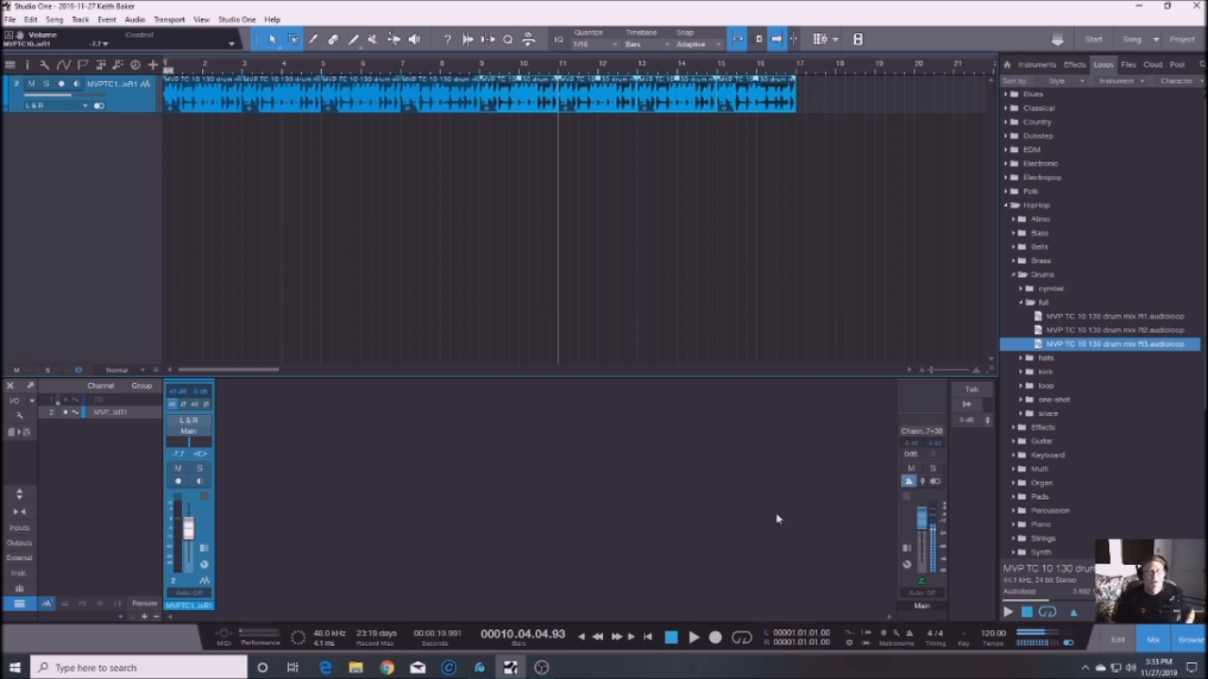
pyautogui.click(583, 638)
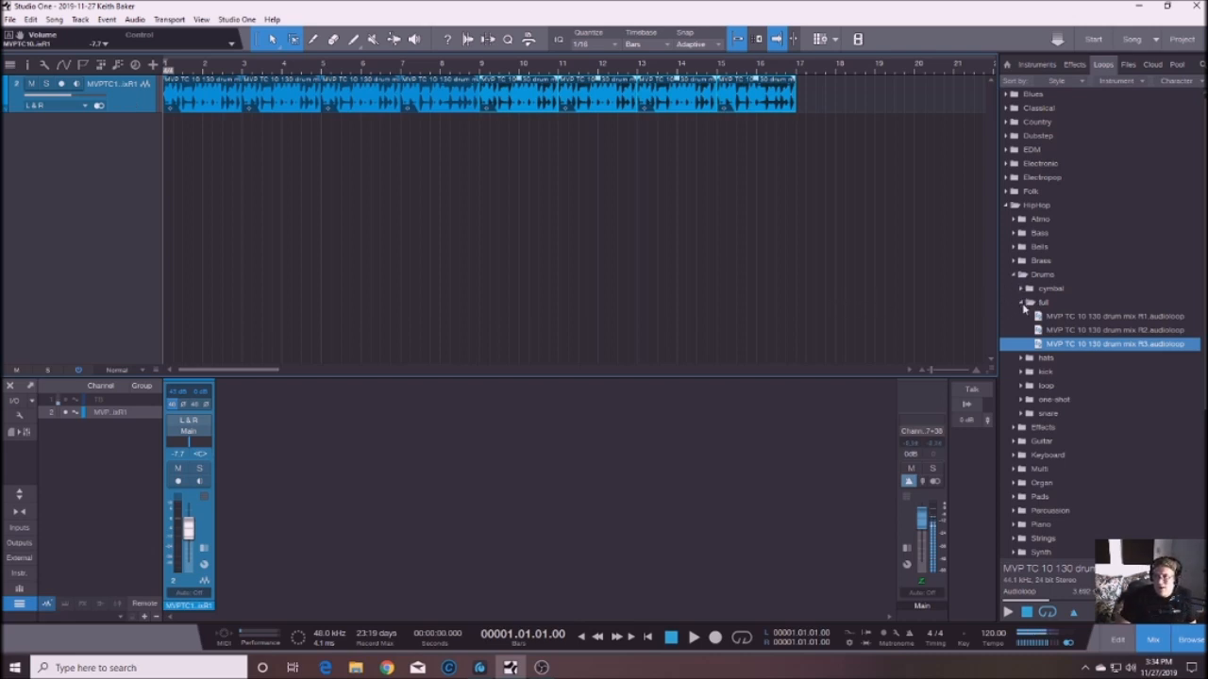
# Preview the crash samples in the hip-hop drums' cymbal folder: Crash Black, Decay, Dulled, Full and Live.
pyautogui.click(1024, 303)
pyautogui.click(1022, 289)
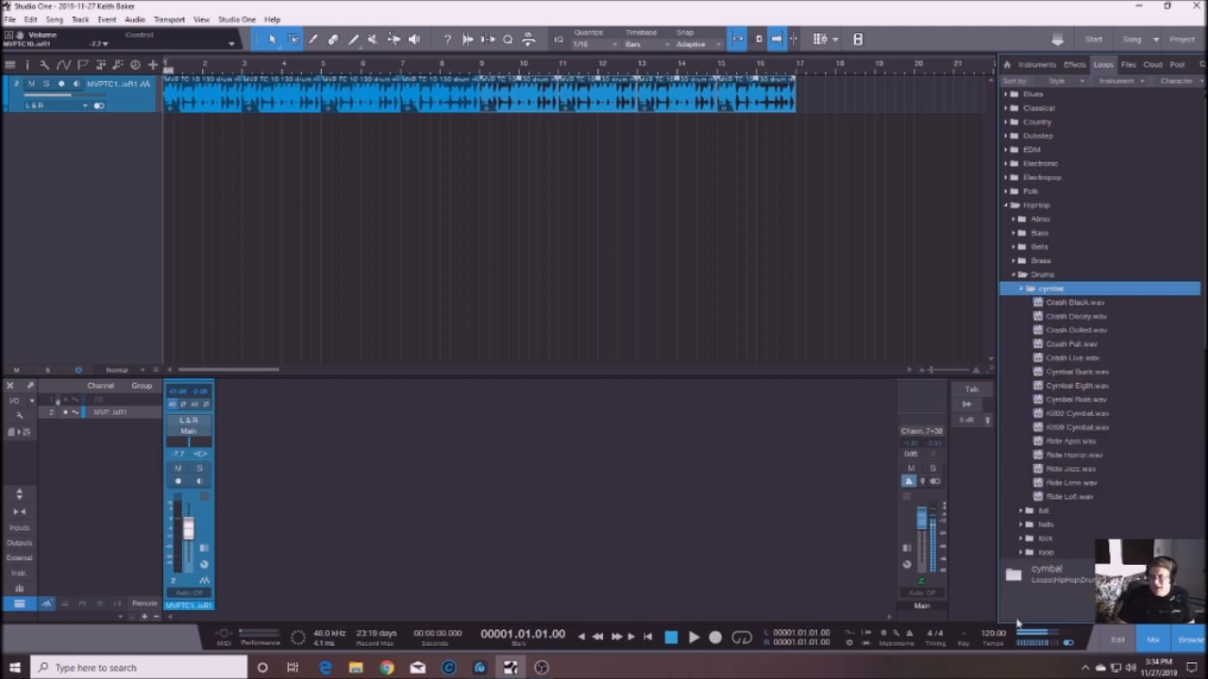
pyautogui.click(1039, 303)
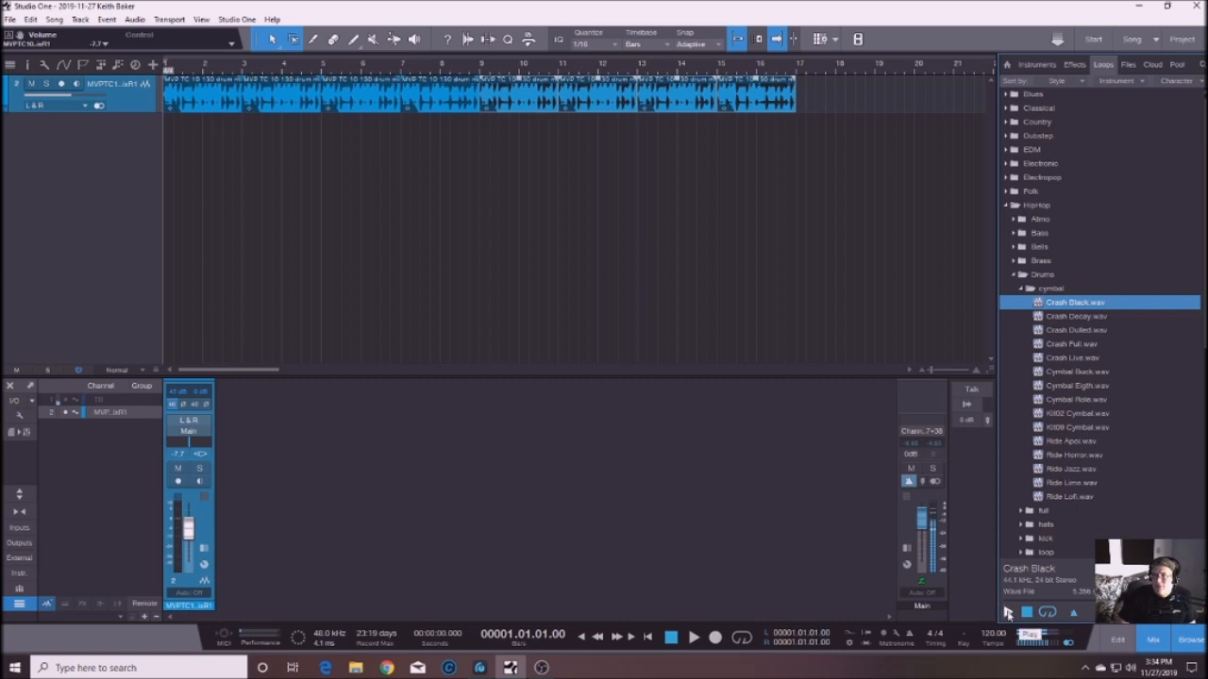
pyautogui.click(1007, 613)
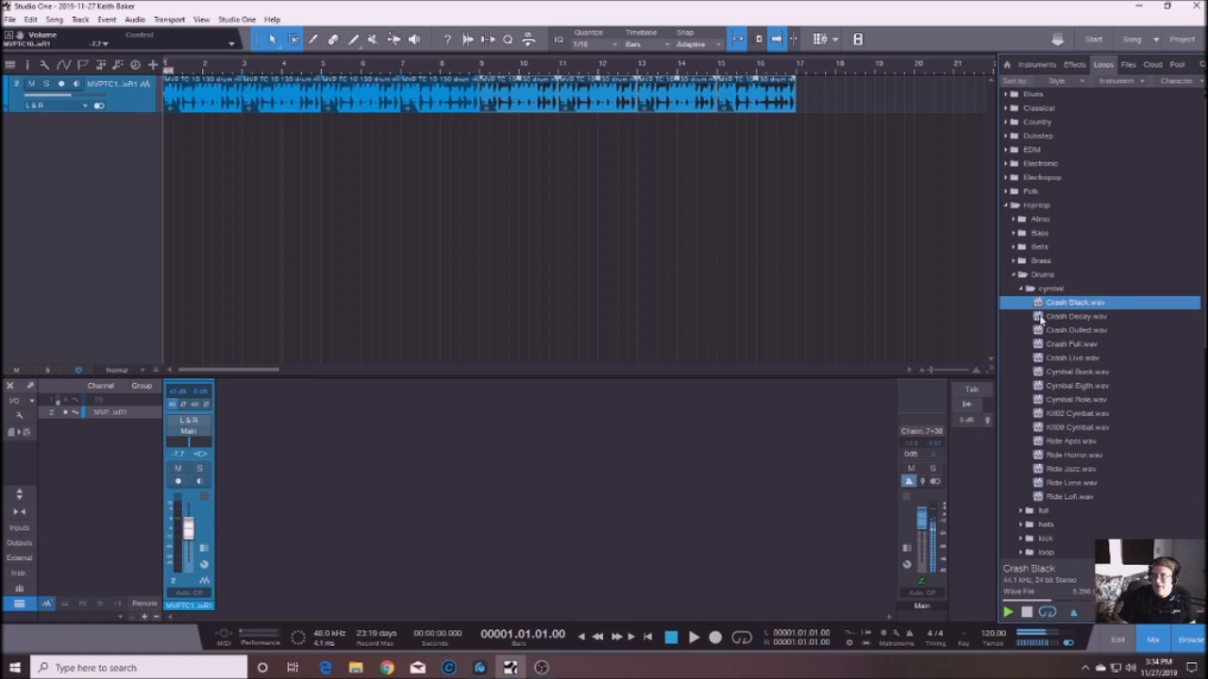
pyautogui.click(1039, 318)
pyautogui.click(1041, 330)
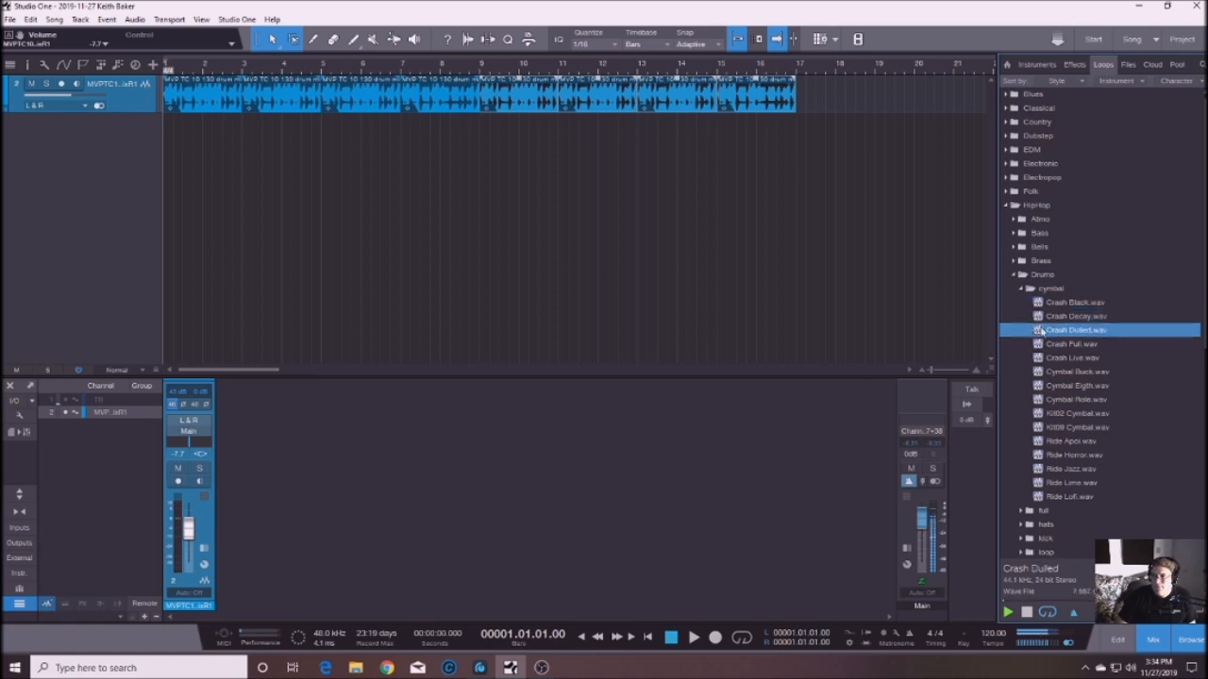
pyautogui.click(1042, 345)
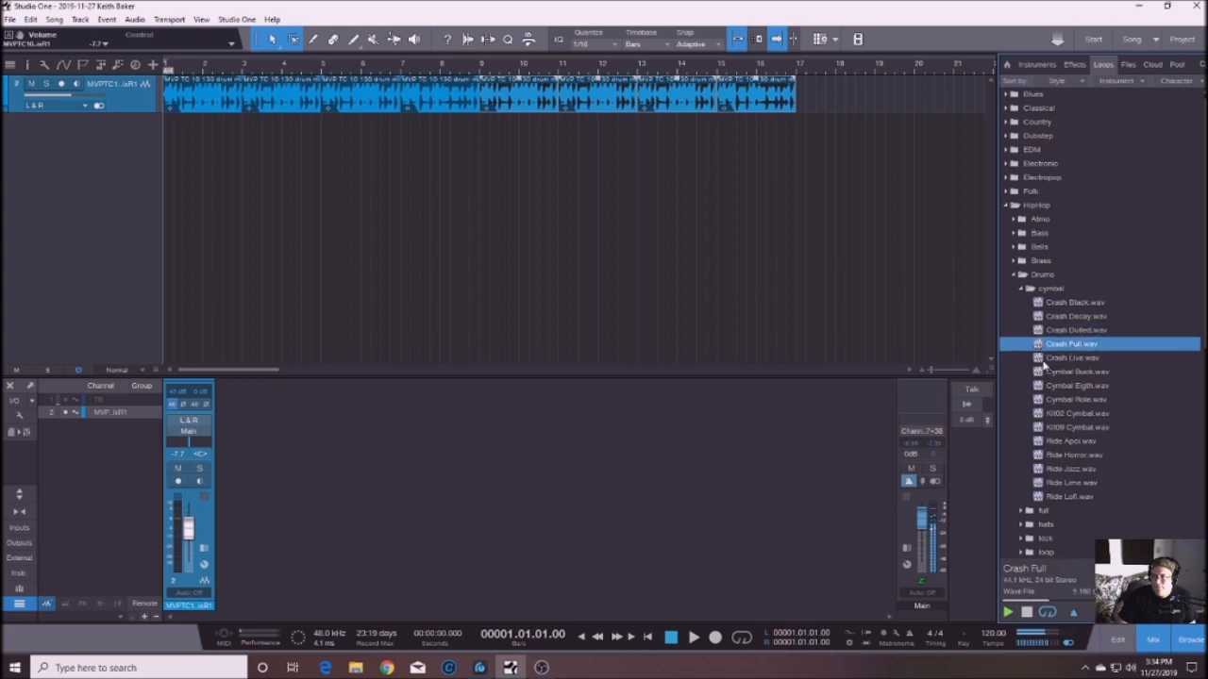
pyautogui.click(1042, 361)
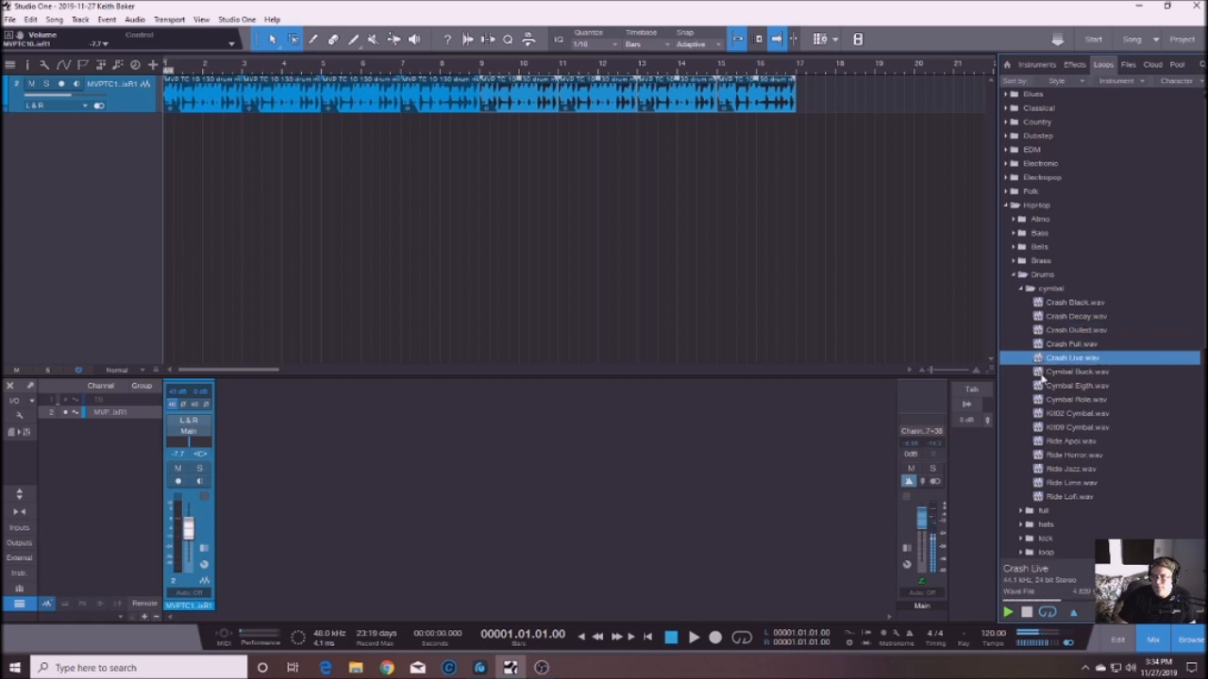
# Preview the three samples named Cymbal plus Kit02 Cymbal and Kit09 Cymbal in the cymbal folder.
pyautogui.click(1043, 373)
pyautogui.click(1044, 388)
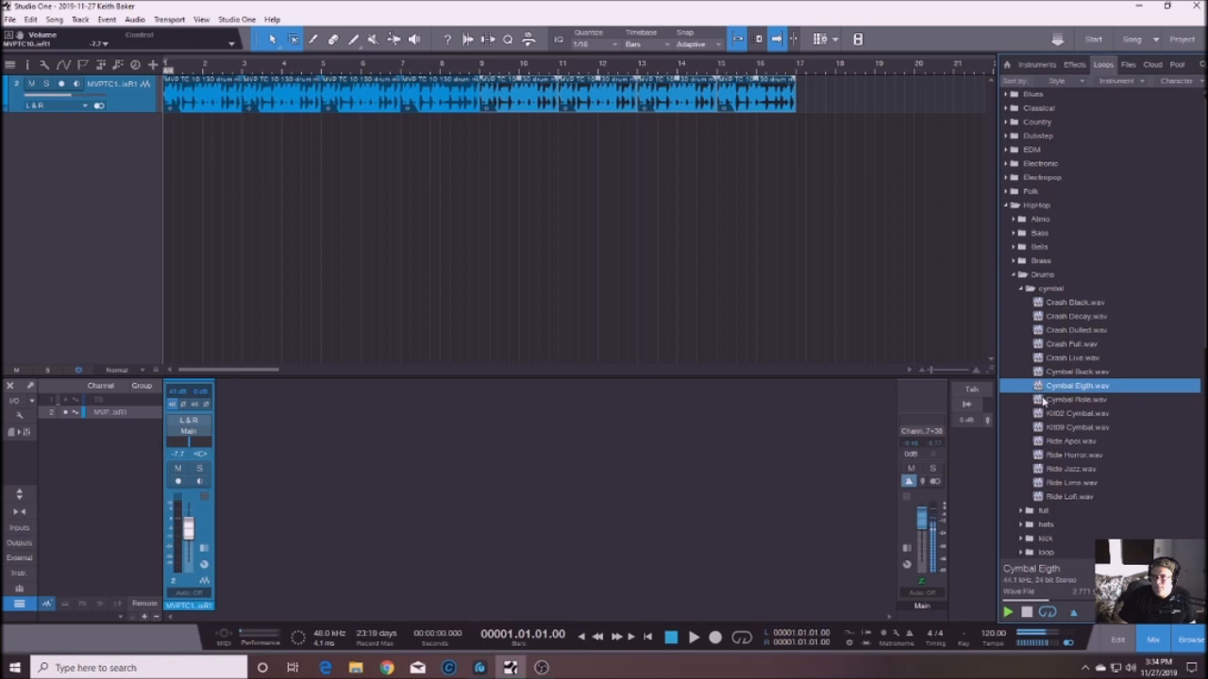
pyautogui.click(1043, 400)
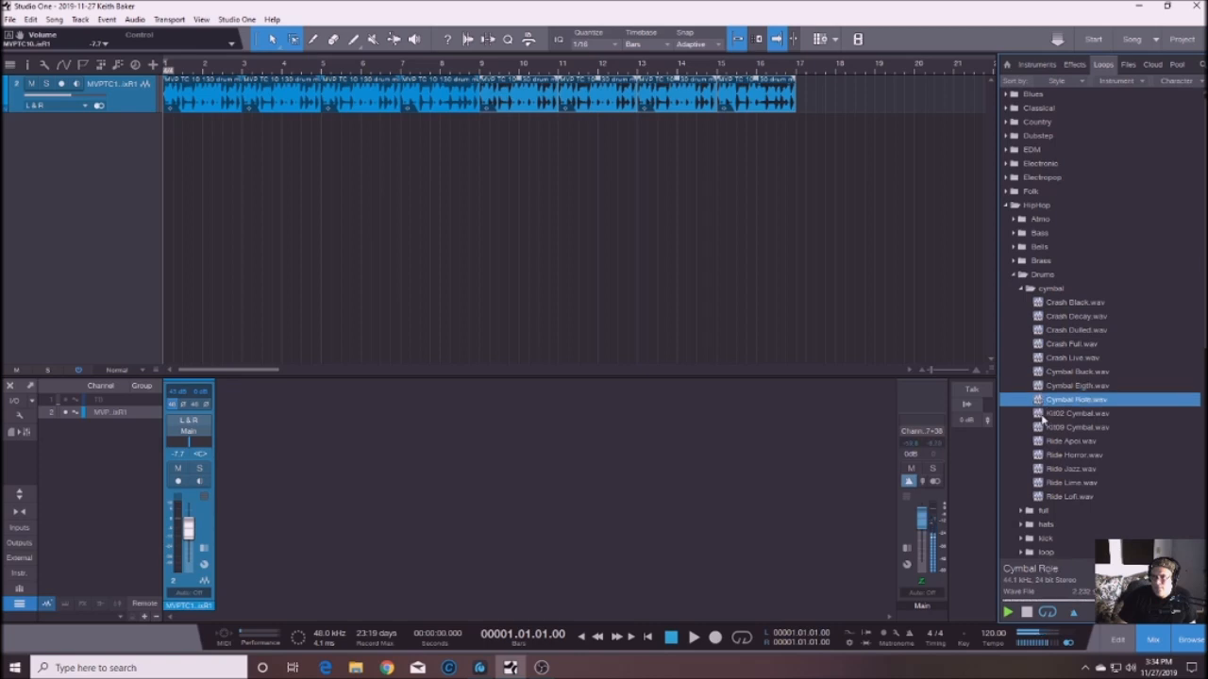
pyautogui.click(1043, 416)
pyautogui.click(1043, 429)
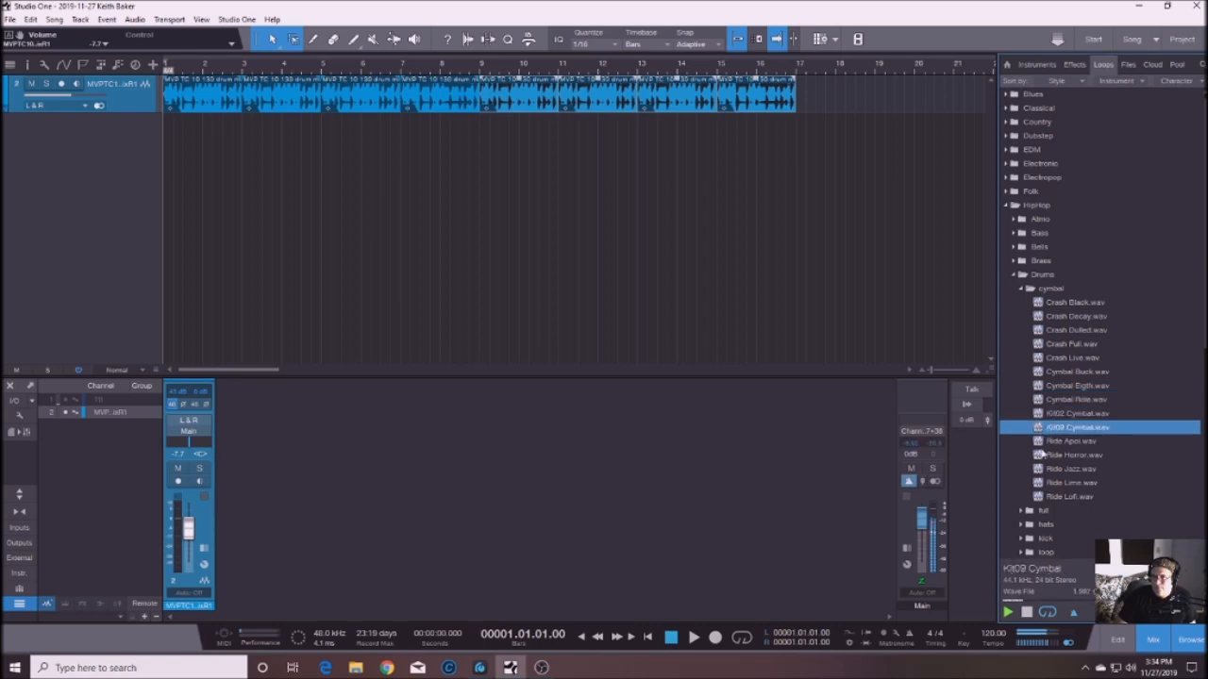
# Preview the five ride samples in the cymbal folder, ending with Ride Jazz, the one below it and Ride Lofi.
pyautogui.click(1042, 441)
pyautogui.click(1042, 455)
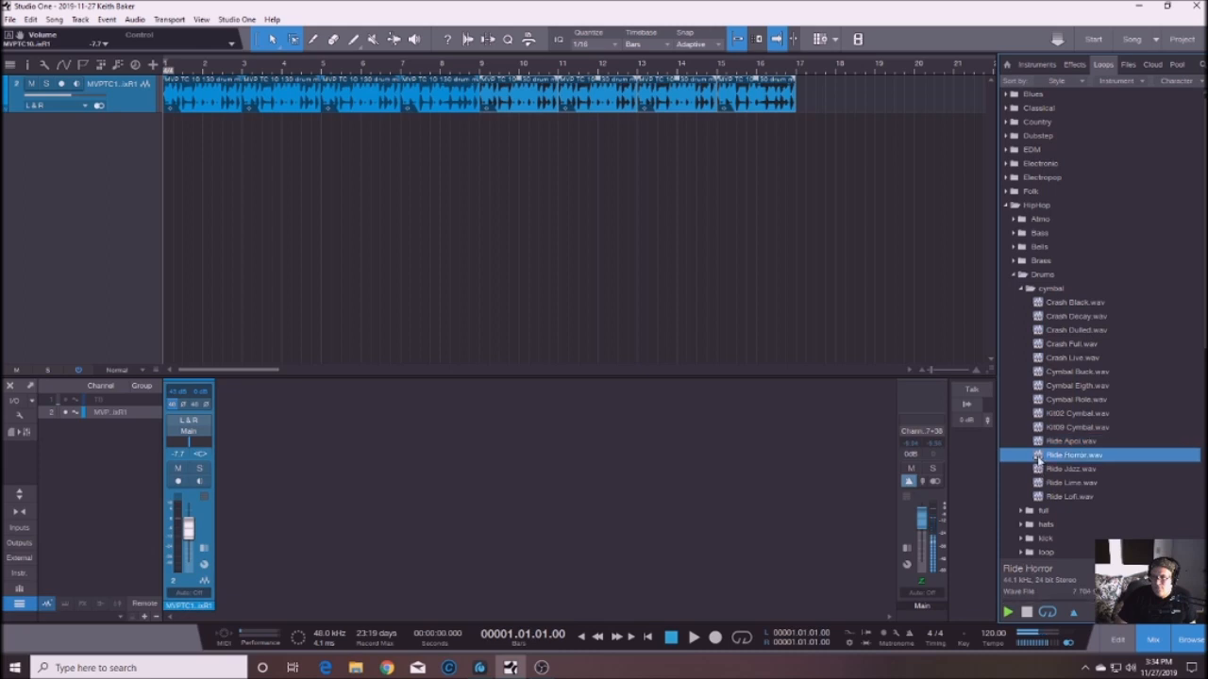
pyautogui.click(1041, 470)
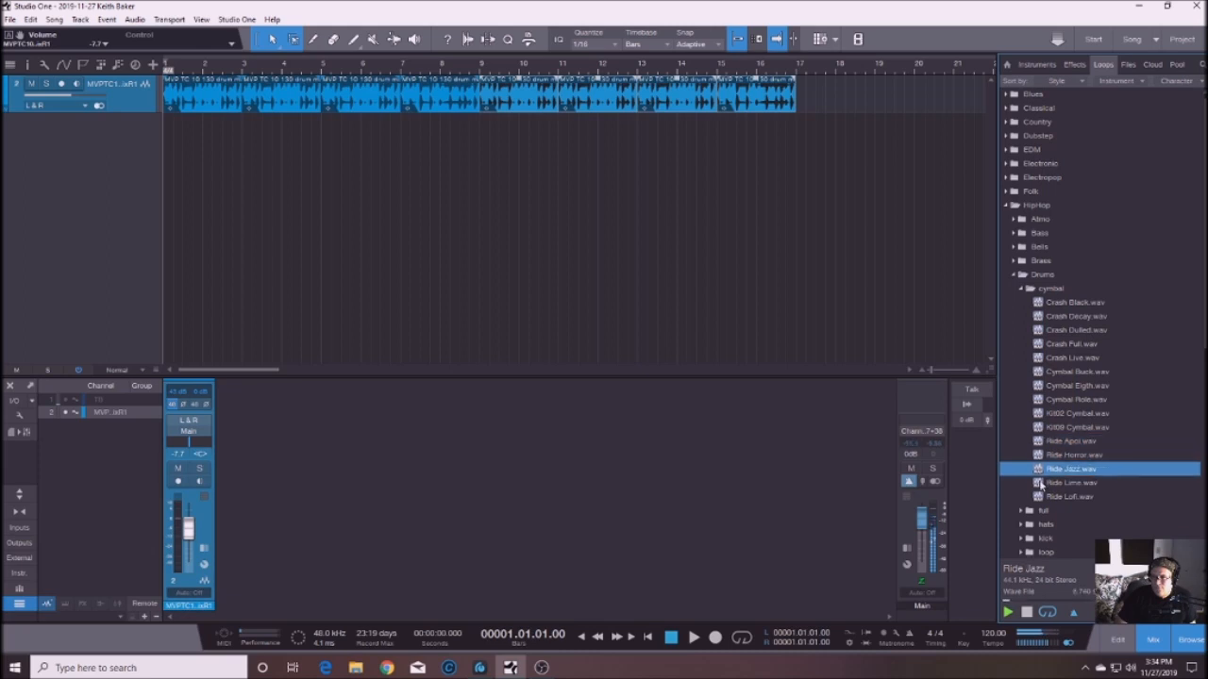
pyautogui.click(1042, 484)
pyautogui.click(1043, 497)
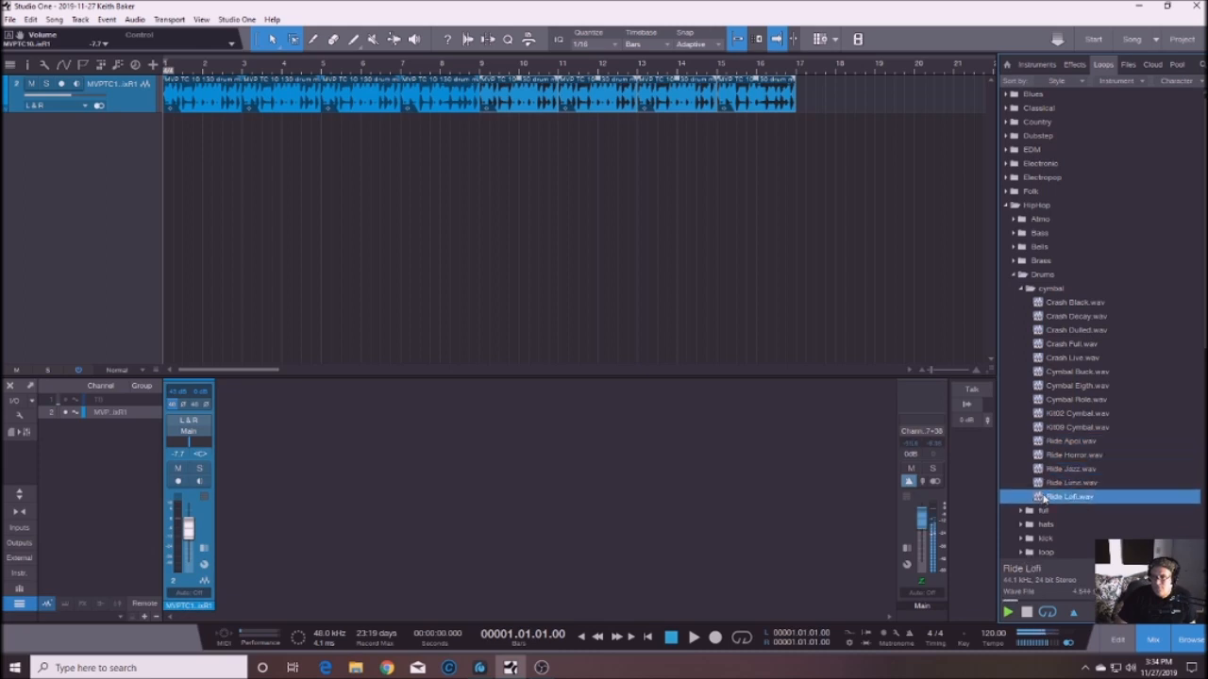
# Compare the file types in the hip-hop drums' full and cymbal folders and collapse both folders.
pyautogui.click(1022, 290)
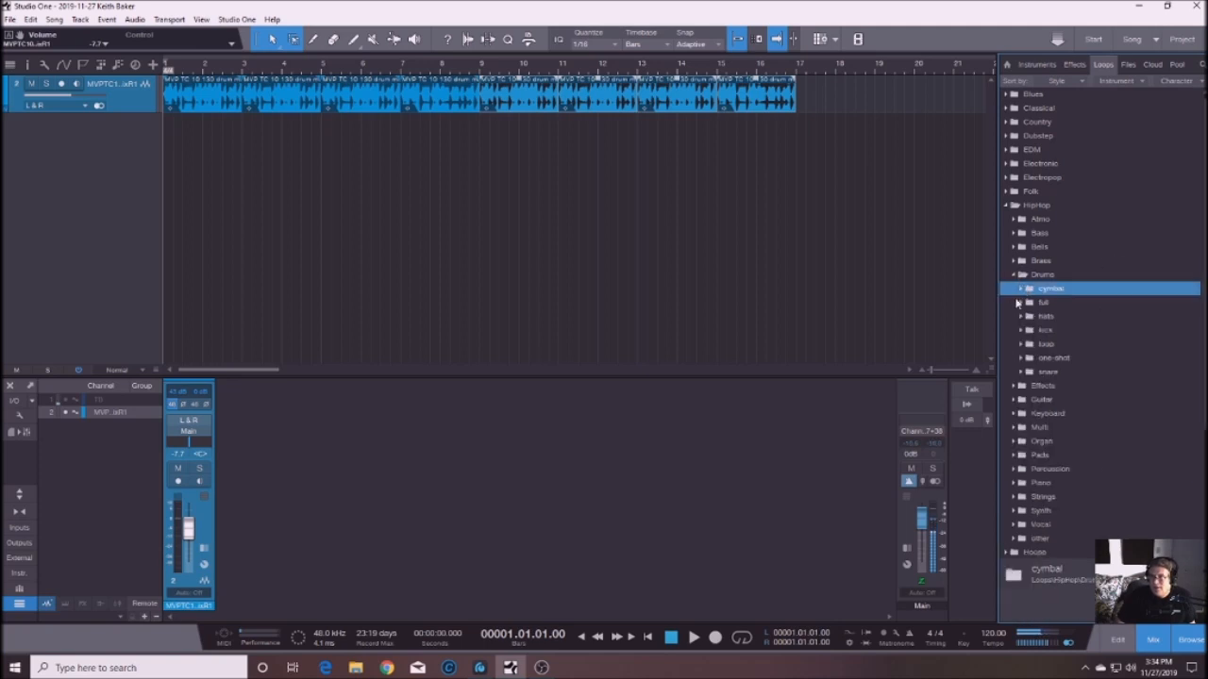
pyautogui.click(1022, 302)
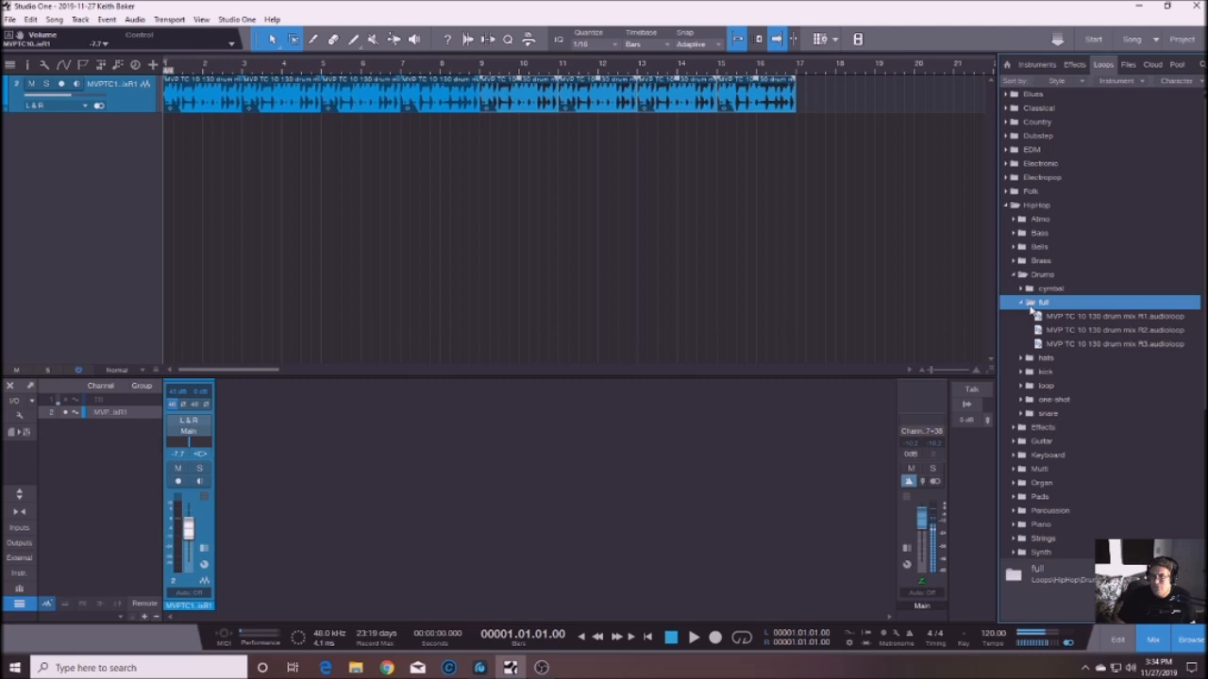
pyautogui.click(1022, 289)
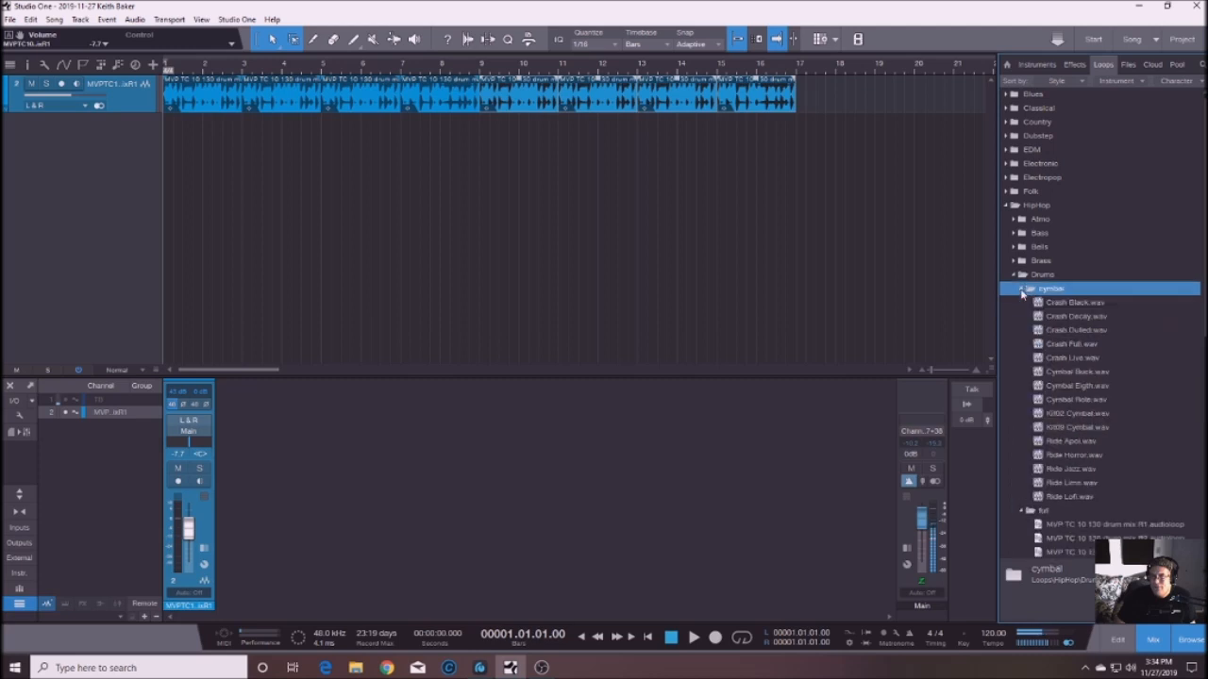
pyautogui.click(1022, 291)
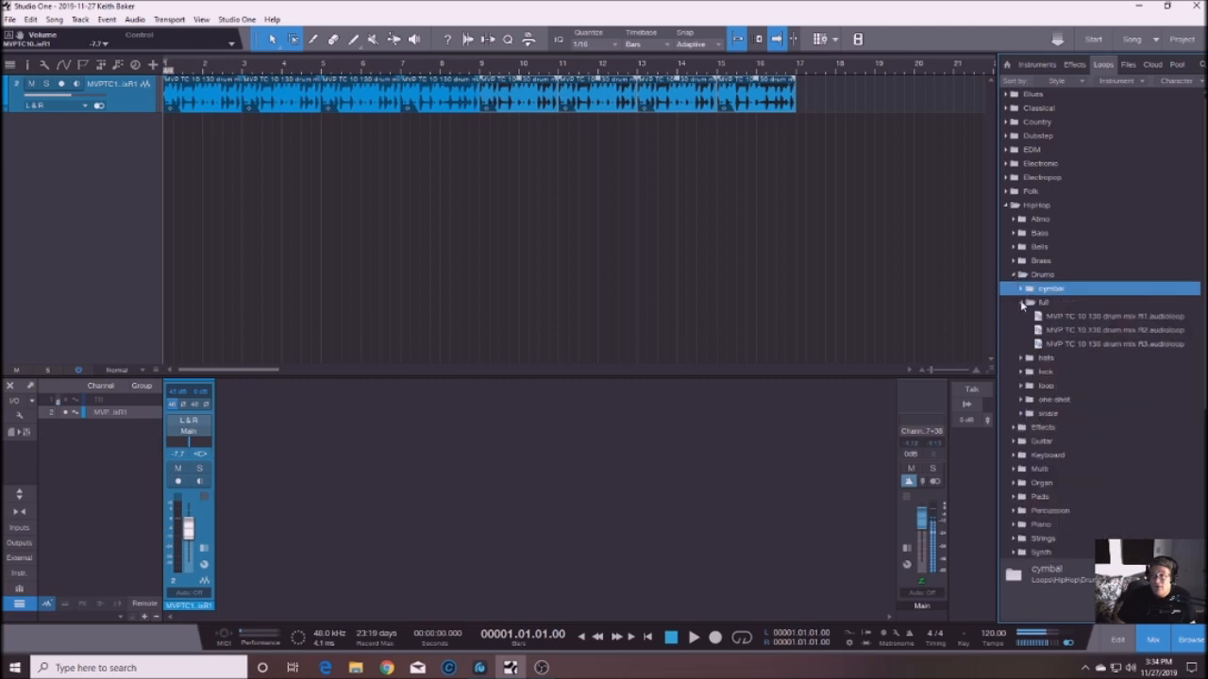
pyautogui.click(1022, 303)
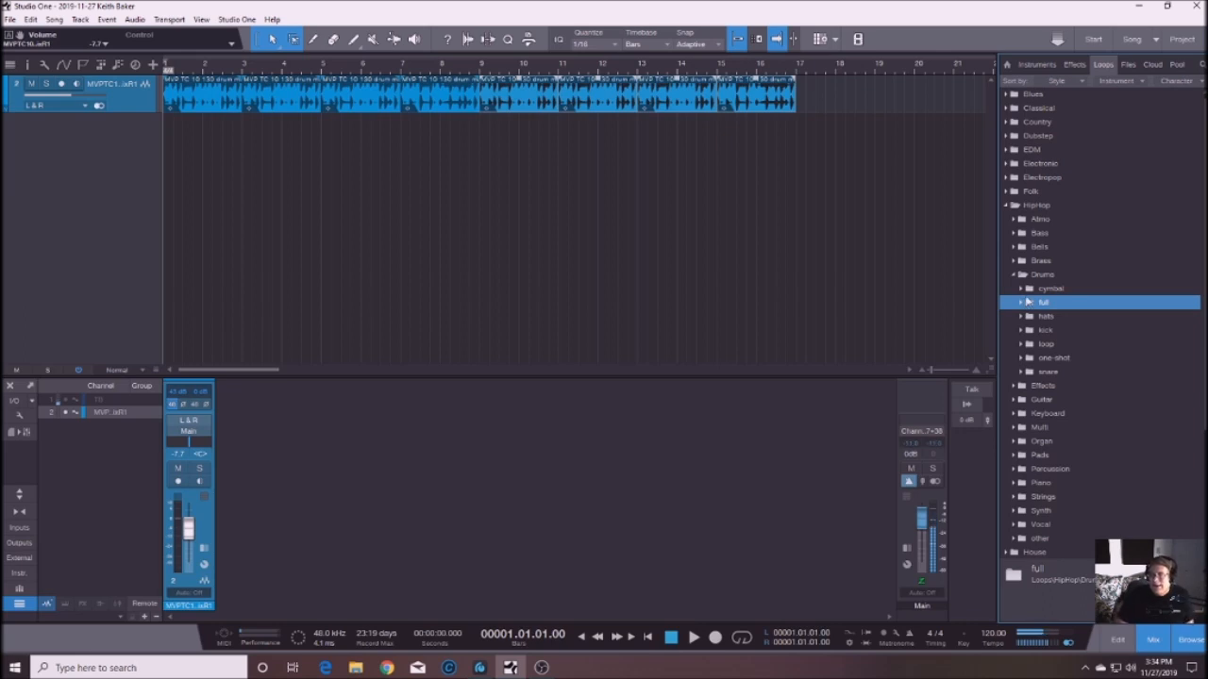
# Preview the 01 808 Abmin, 01 Choir Abmin, 01 Crashes, 01 Percs, 02 808 Cmin and 02 FX Cmin loops in the drums' loop folder.
pyautogui.click(1022, 346)
pyautogui.click(1038, 359)
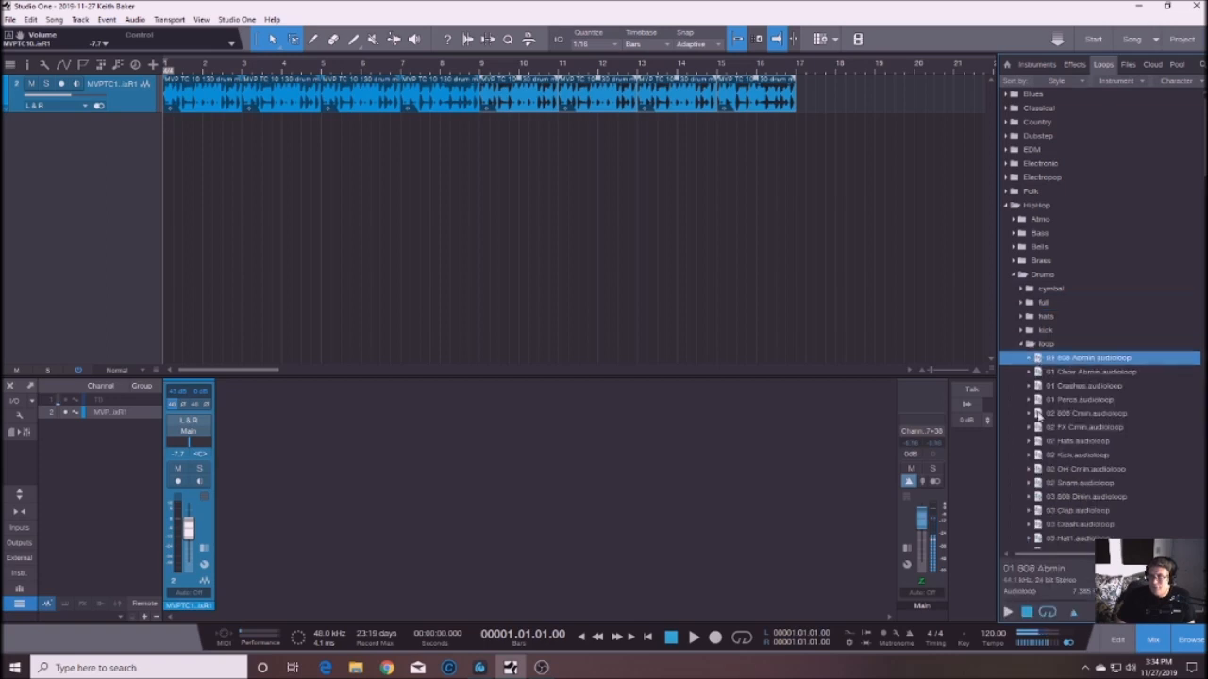
pyautogui.click(1007, 612)
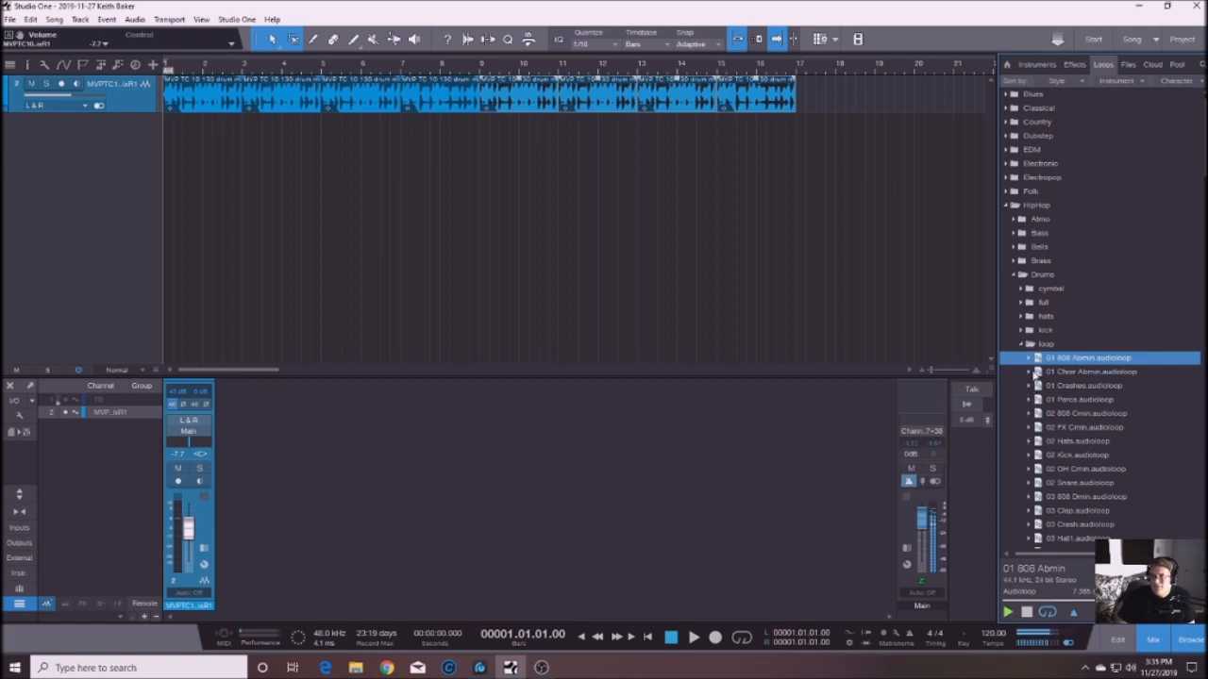
pyautogui.click(1036, 372)
pyautogui.click(1040, 387)
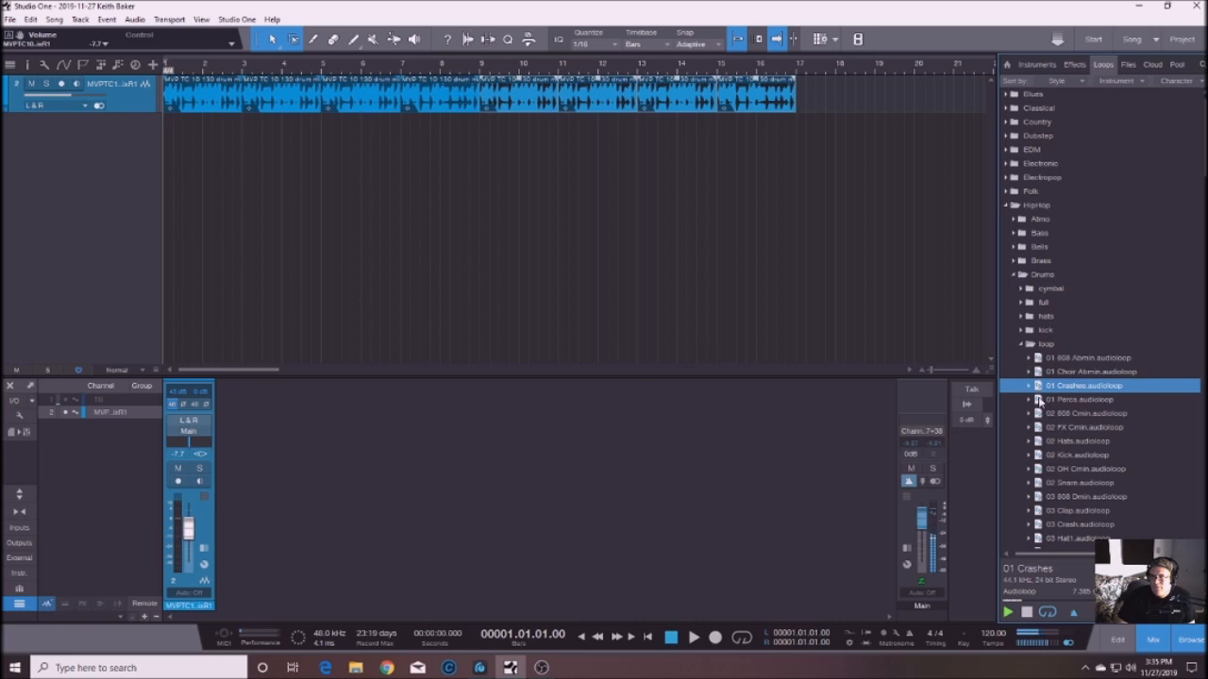
pyautogui.click(1039, 400)
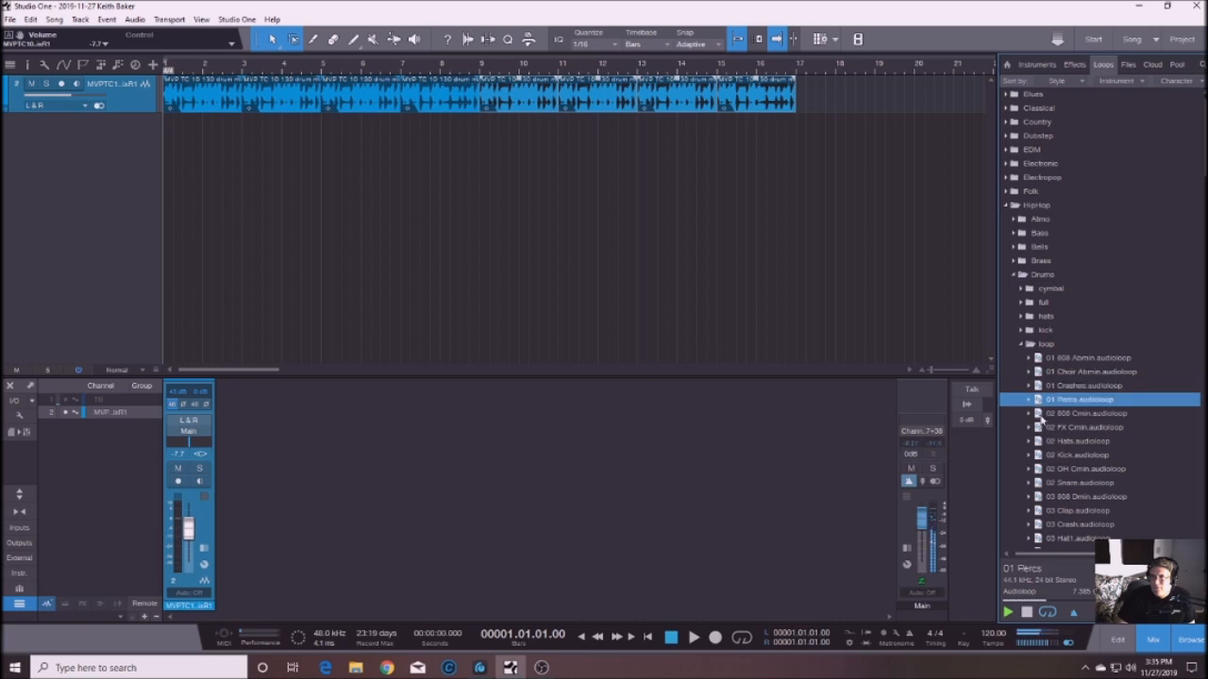
pyautogui.click(1039, 414)
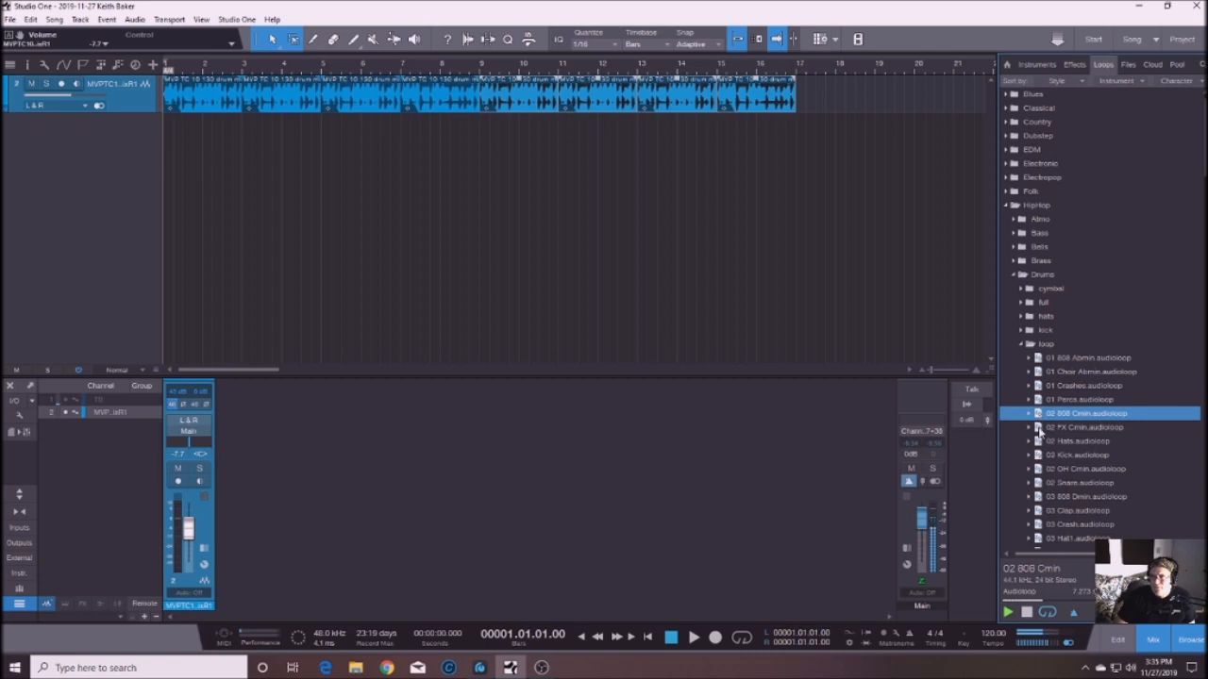
pyautogui.click(1039, 428)
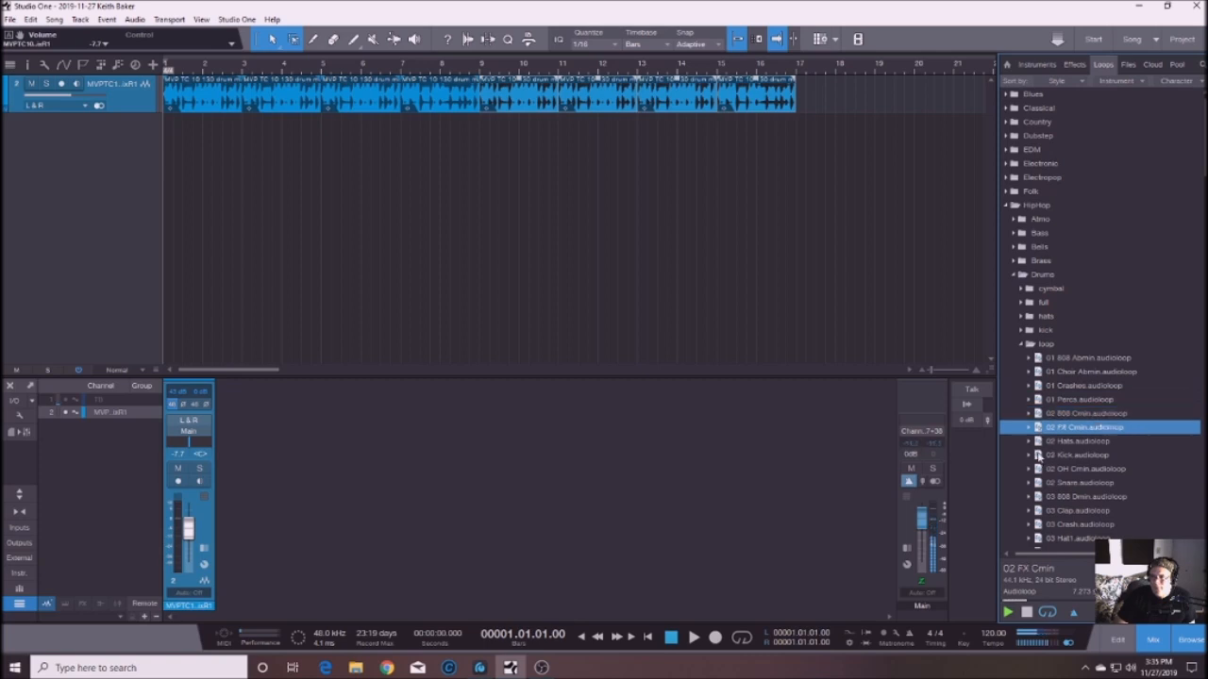
# Preview the 02 Hats, 02 Kick and 02 OH Cmin drum loops, replay 02 Hats and stop the preview.
pyautogui.click(1039, 442)
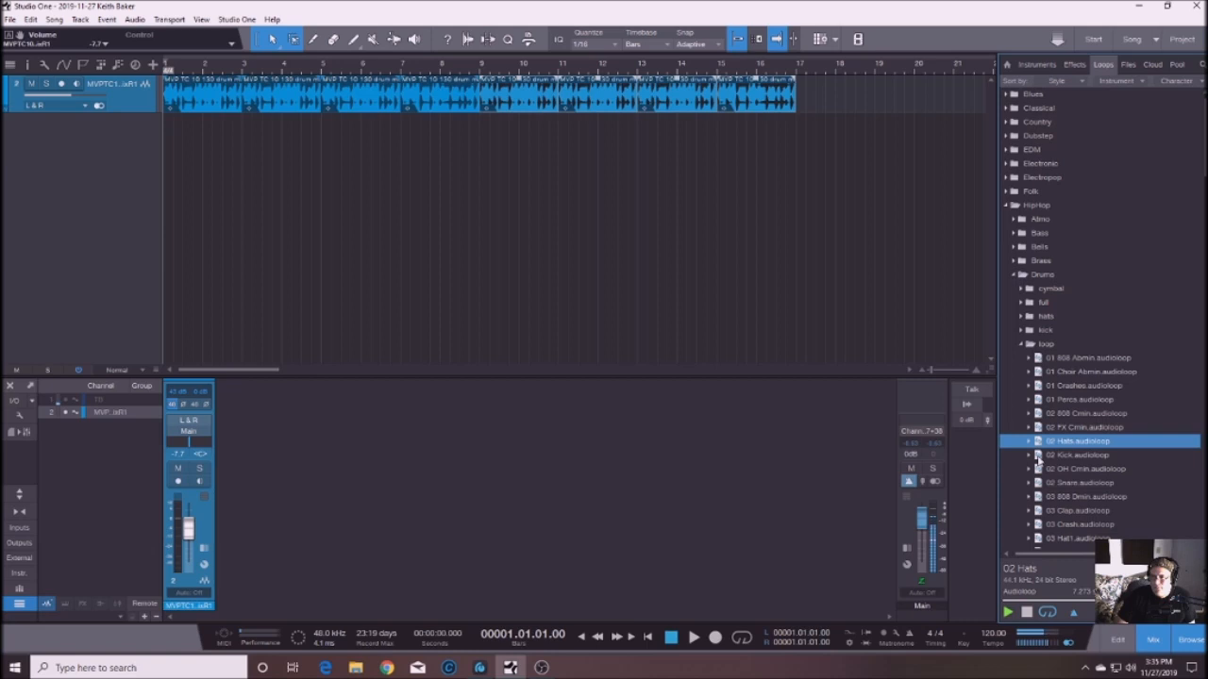
pyautogui.click(1037, 457)
pyautogui.click(1037, 470)
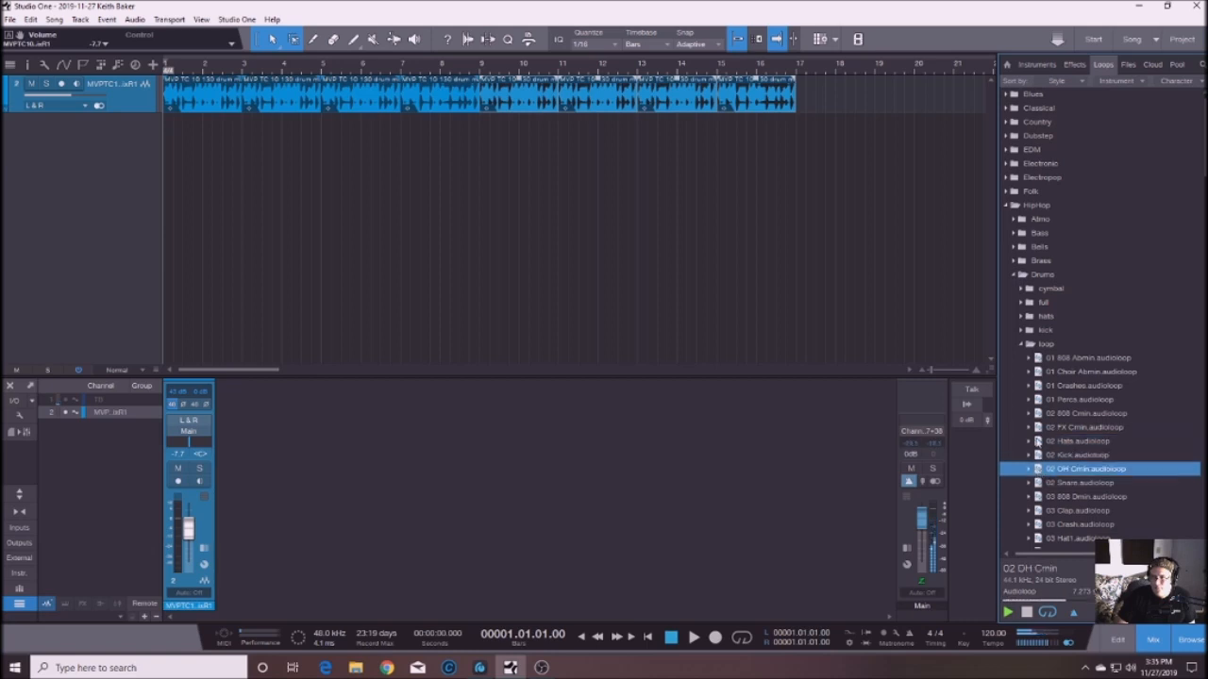
pyautogui.click(1037, 442)
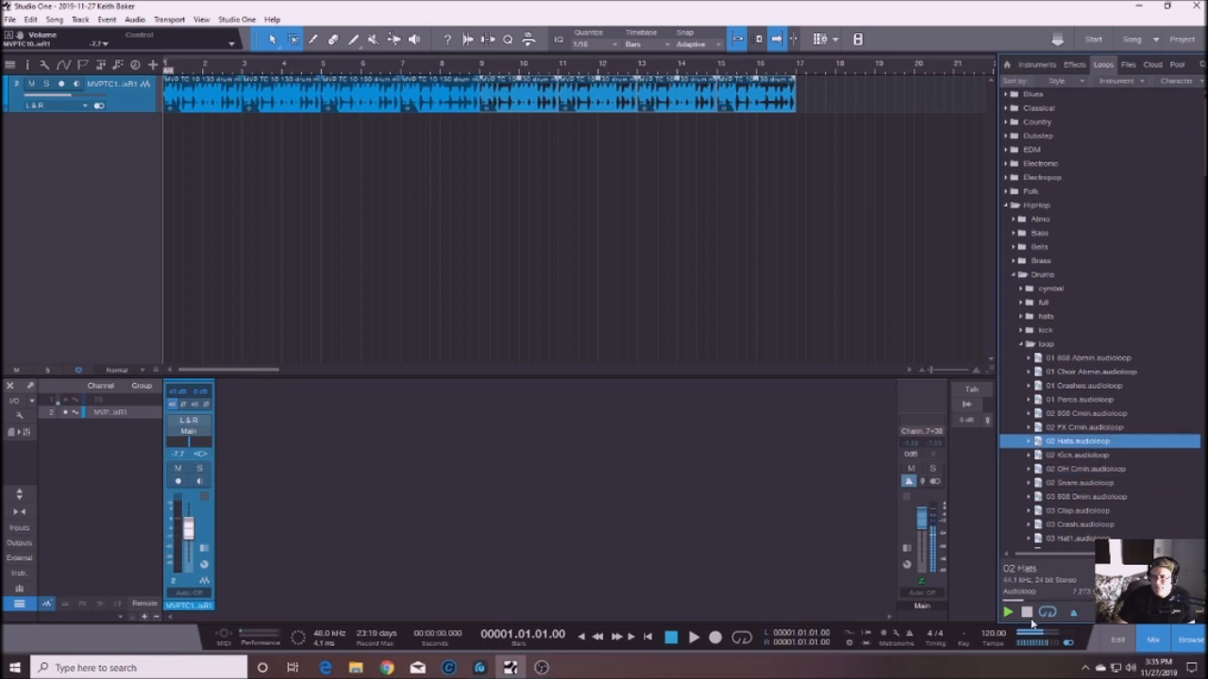
pyautogui.click(1024, 614)
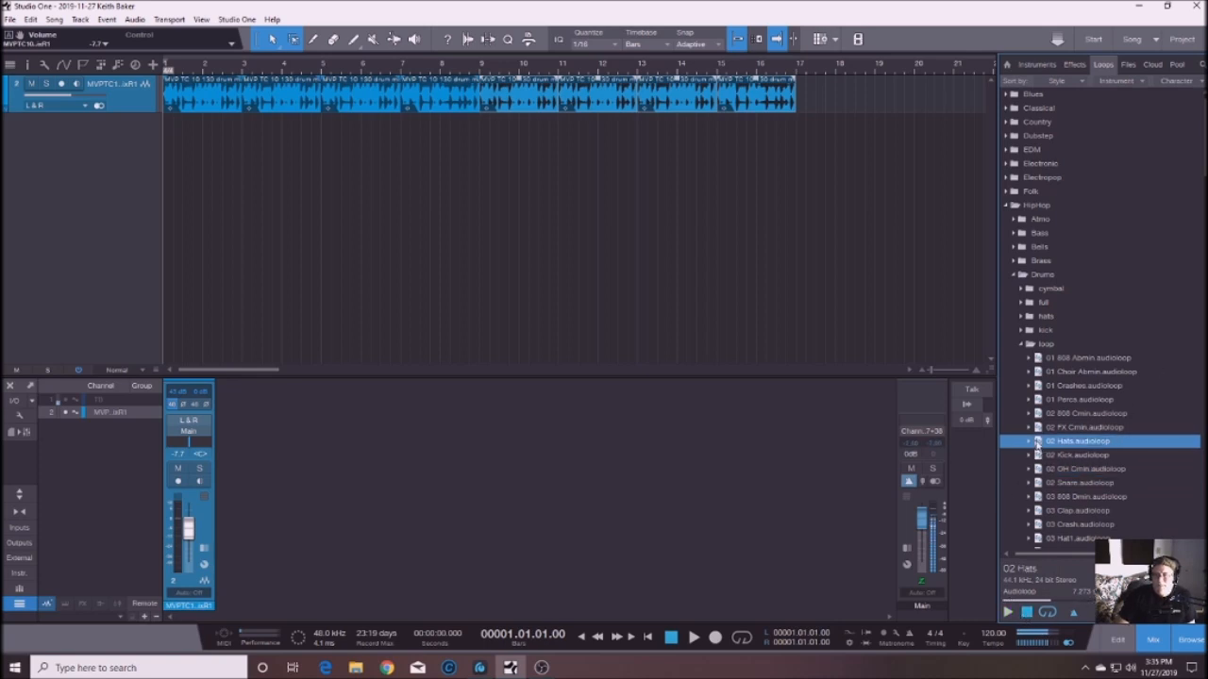
# Place the 02 Hats loop on a new track at bar 1 and play it with the drum track.
pyautogui.moveTo(1037, 443); pyautogui.dragTo(189, 148)
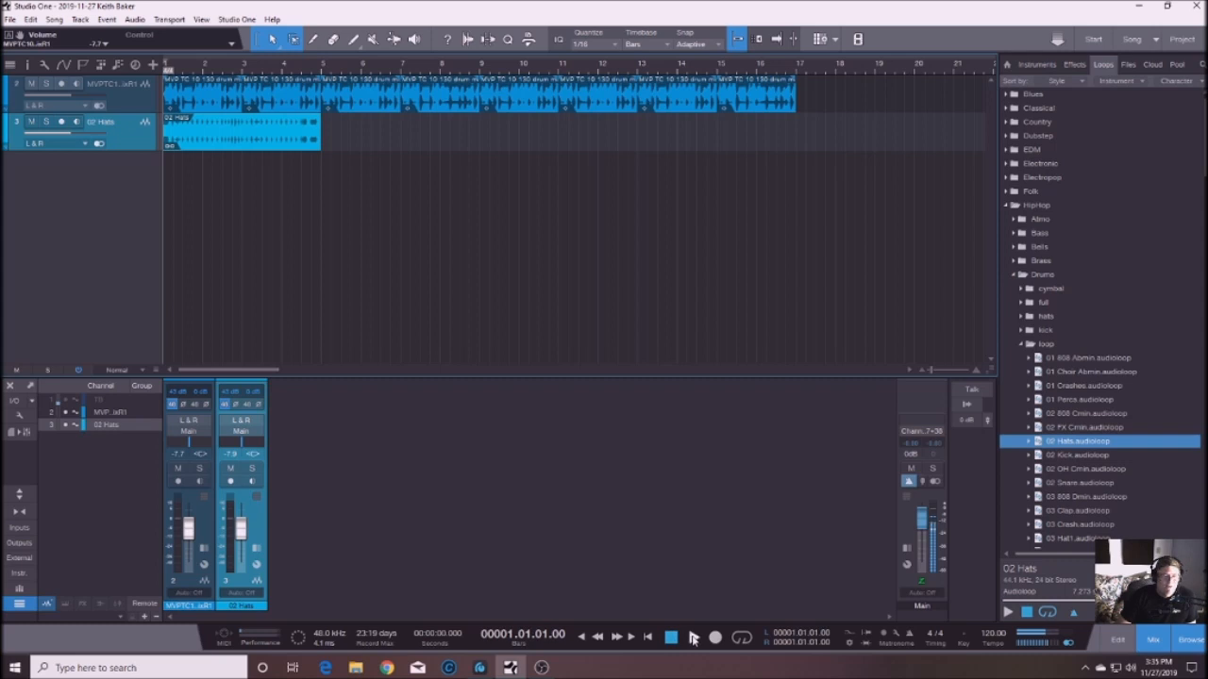
pyautogui.click(693, 638)
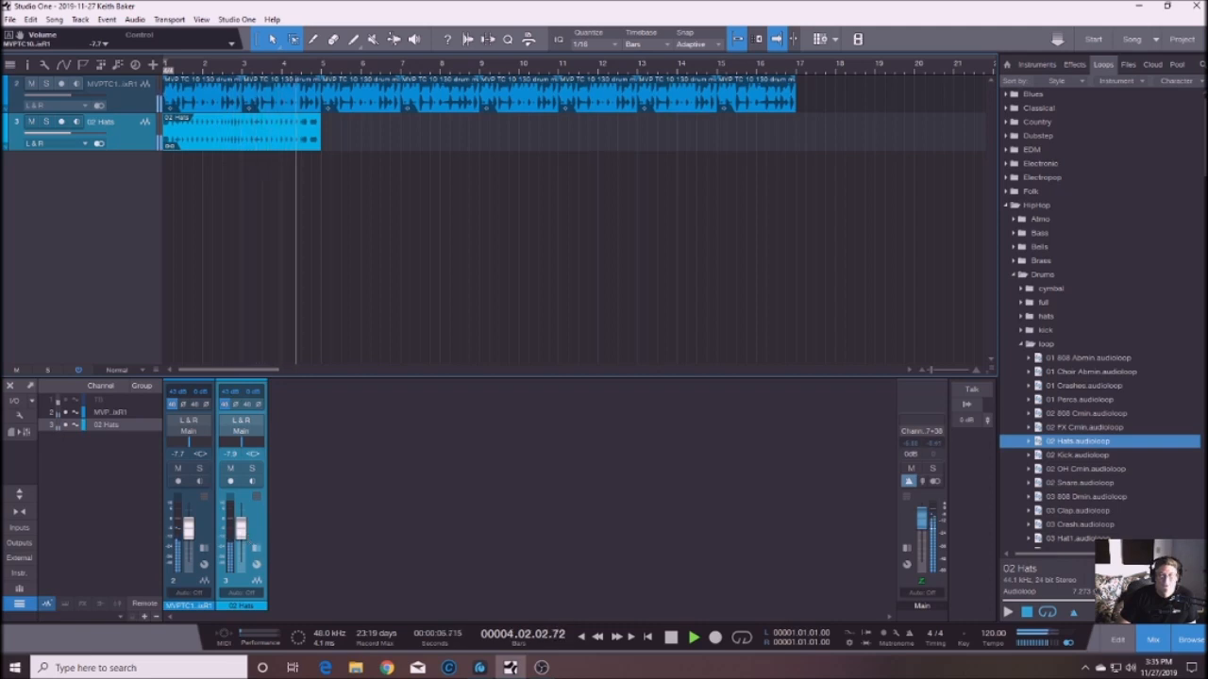
pyautogui.click(670, 639)
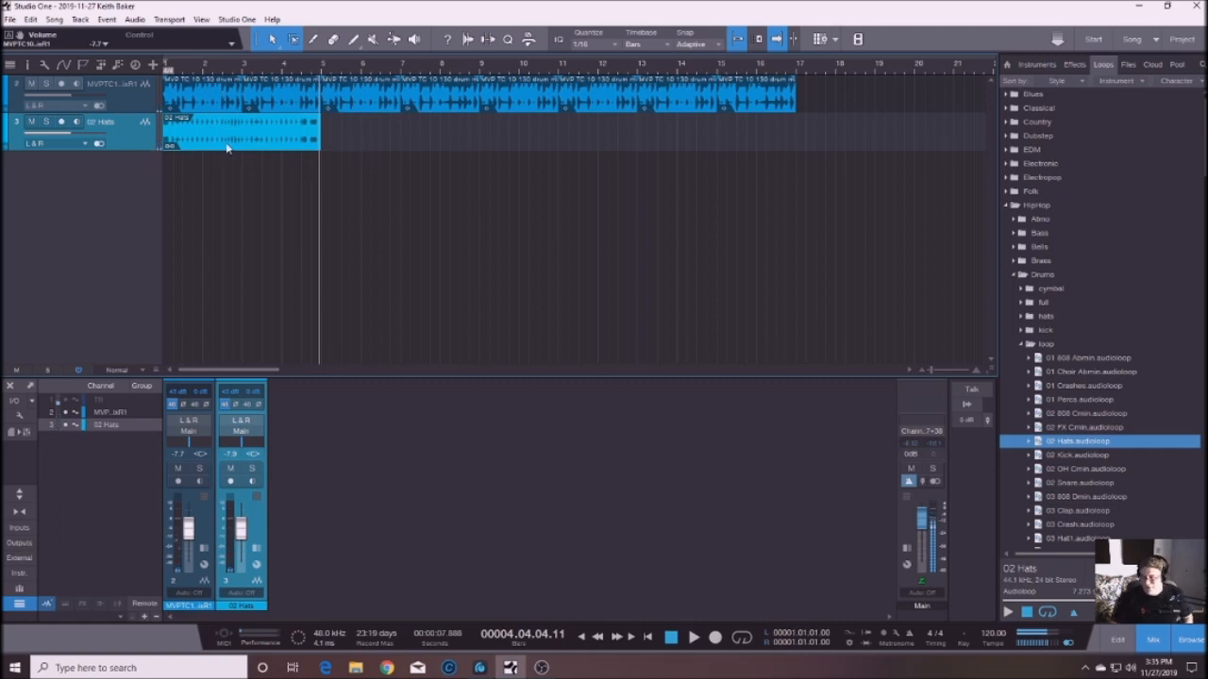
# Duplicate the 02 Hats event three times so the hats extend to bar 17.
pyautogui.press('d')
pyautogui.press('d')
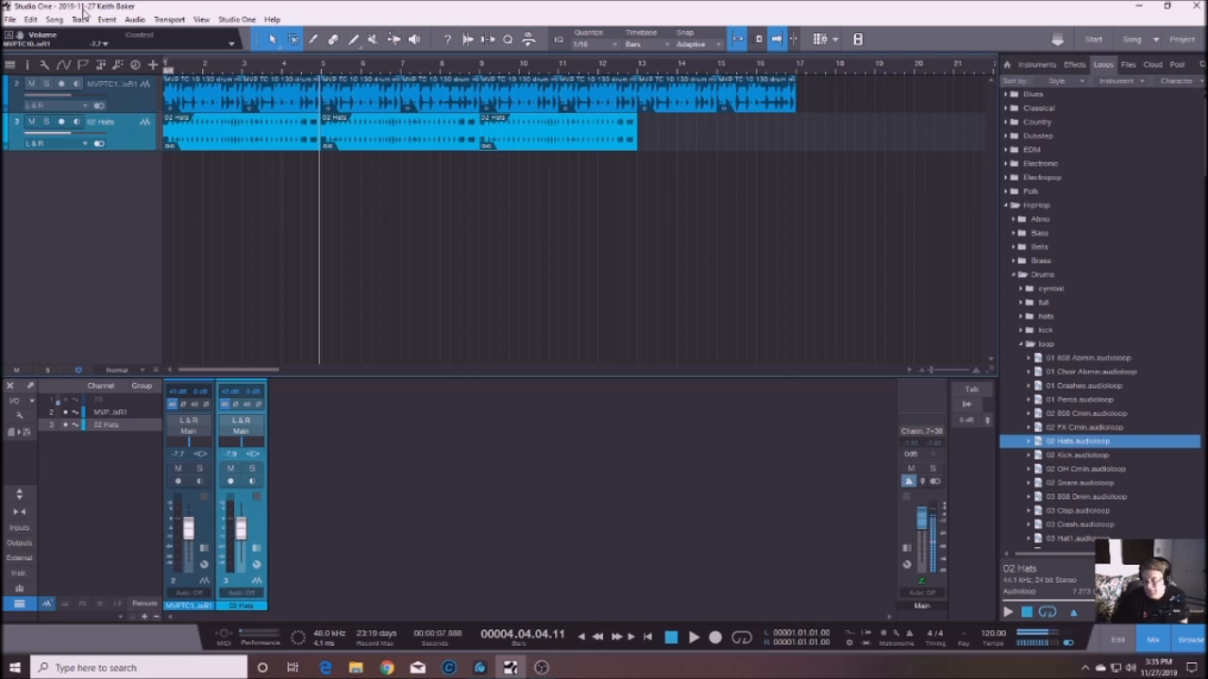
pyautogui.press('d')
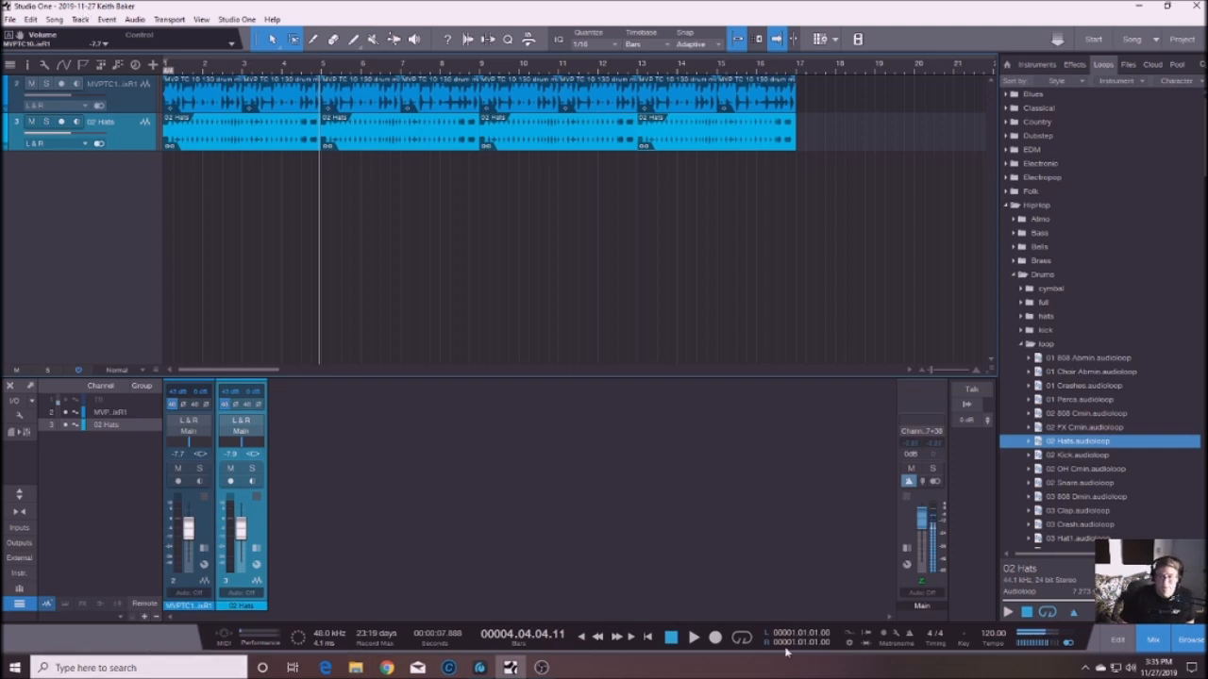
# Play the arrangement while muting and unmuting the drum track and the 02 Hats track one at a time.
pyautogui.click(694, 640)
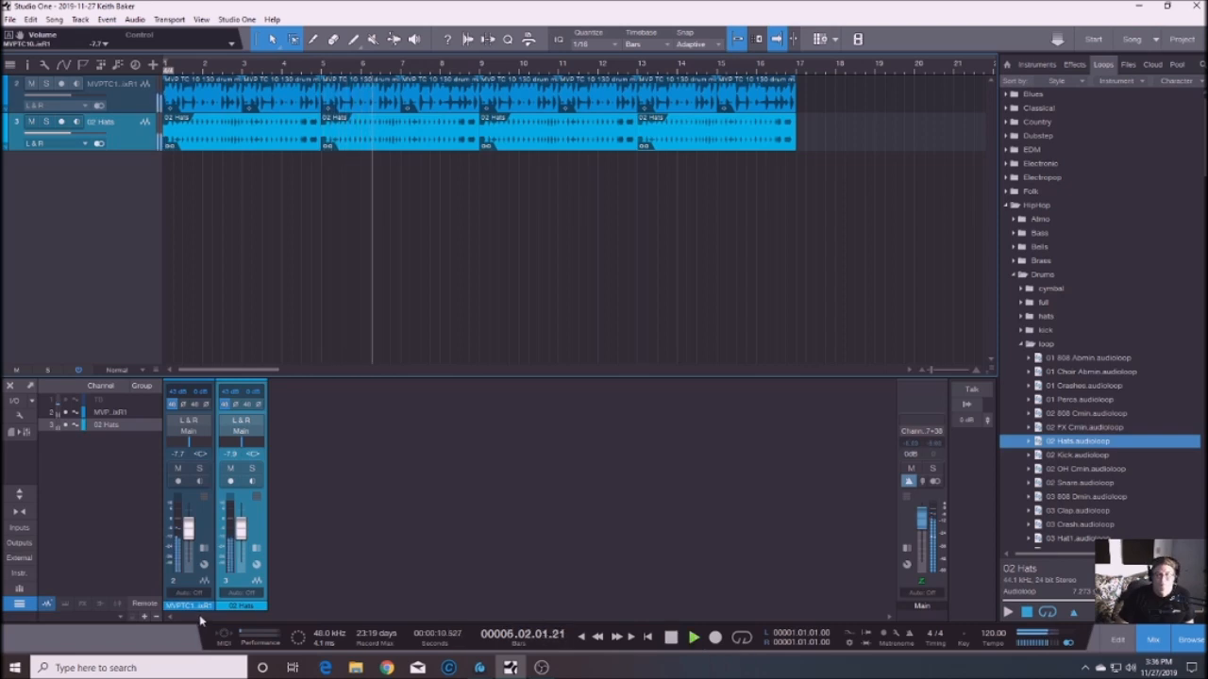
pyautogui.click(178, 469)
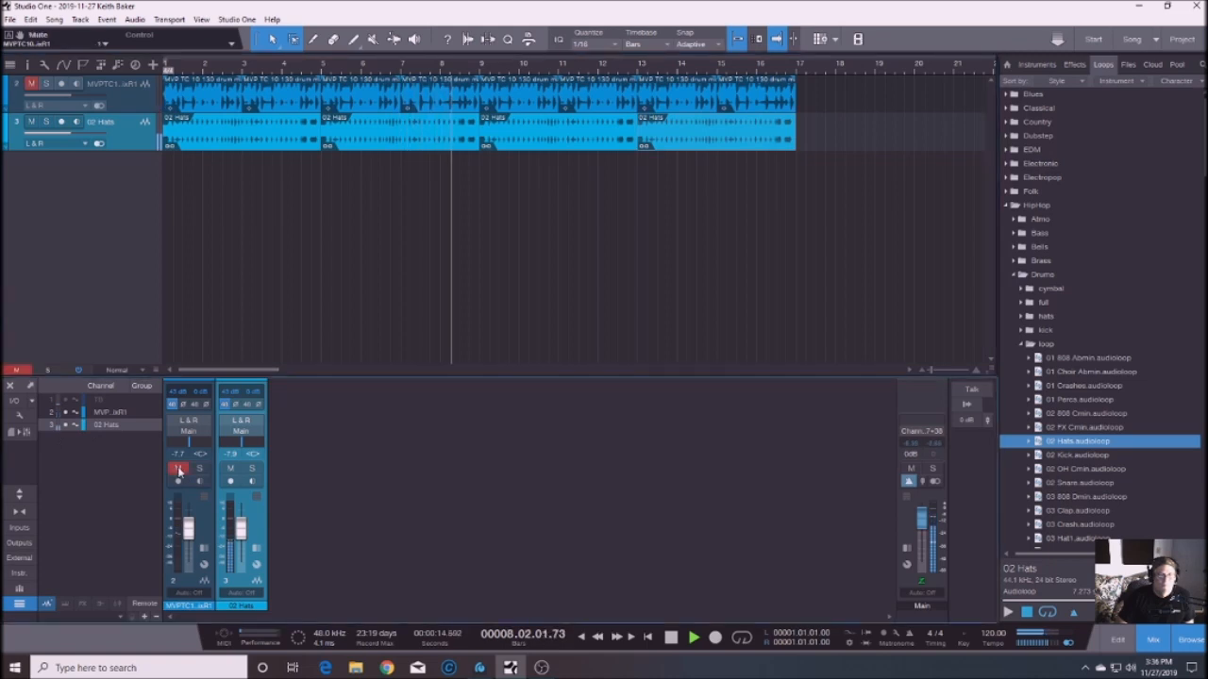
pyautogui.click(178, 469)
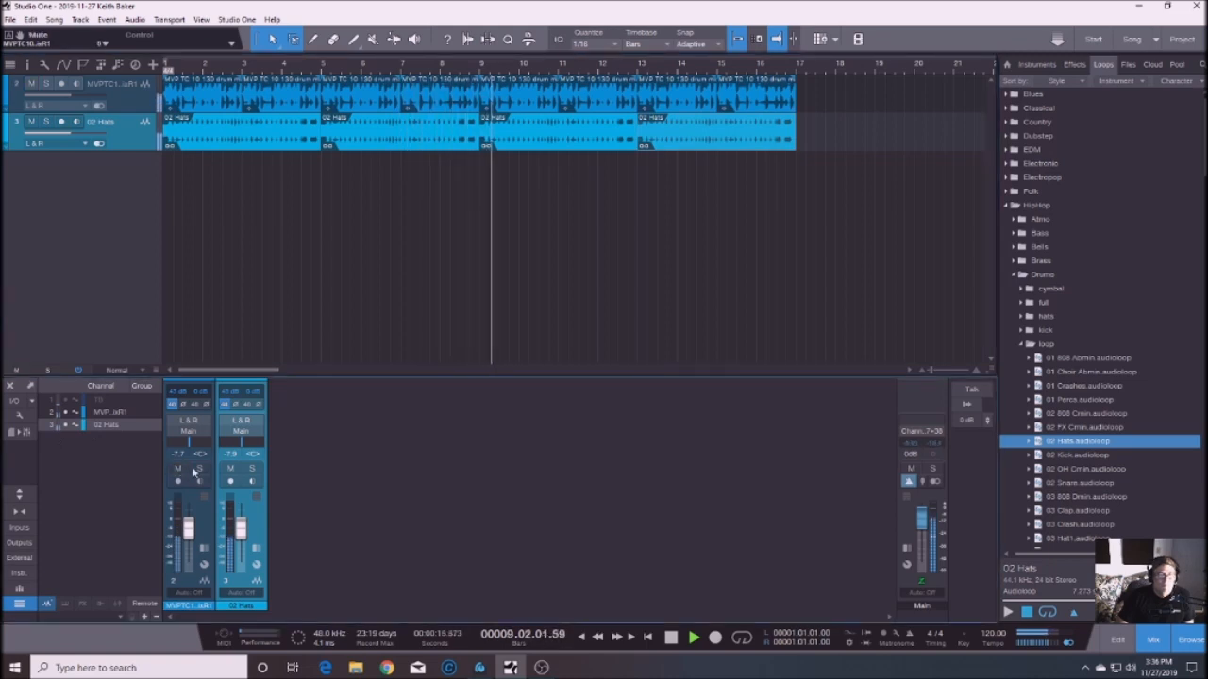
pyautogui.click(230, 469)
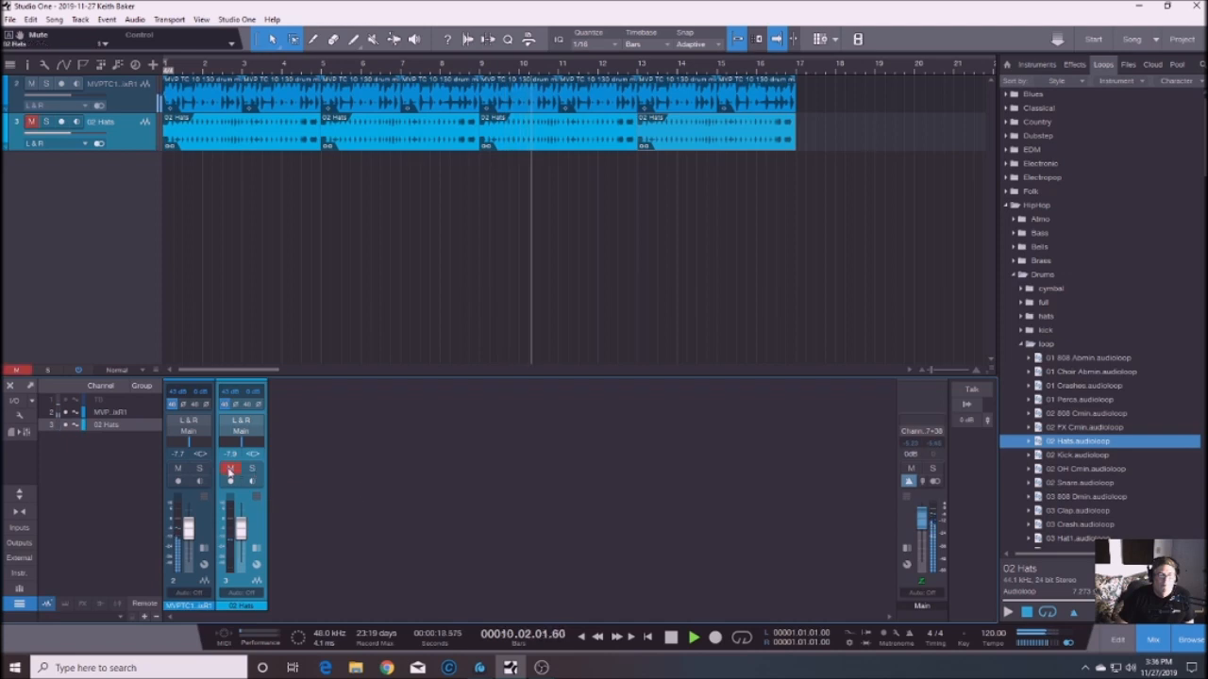
pyautogui.click(230, 469)
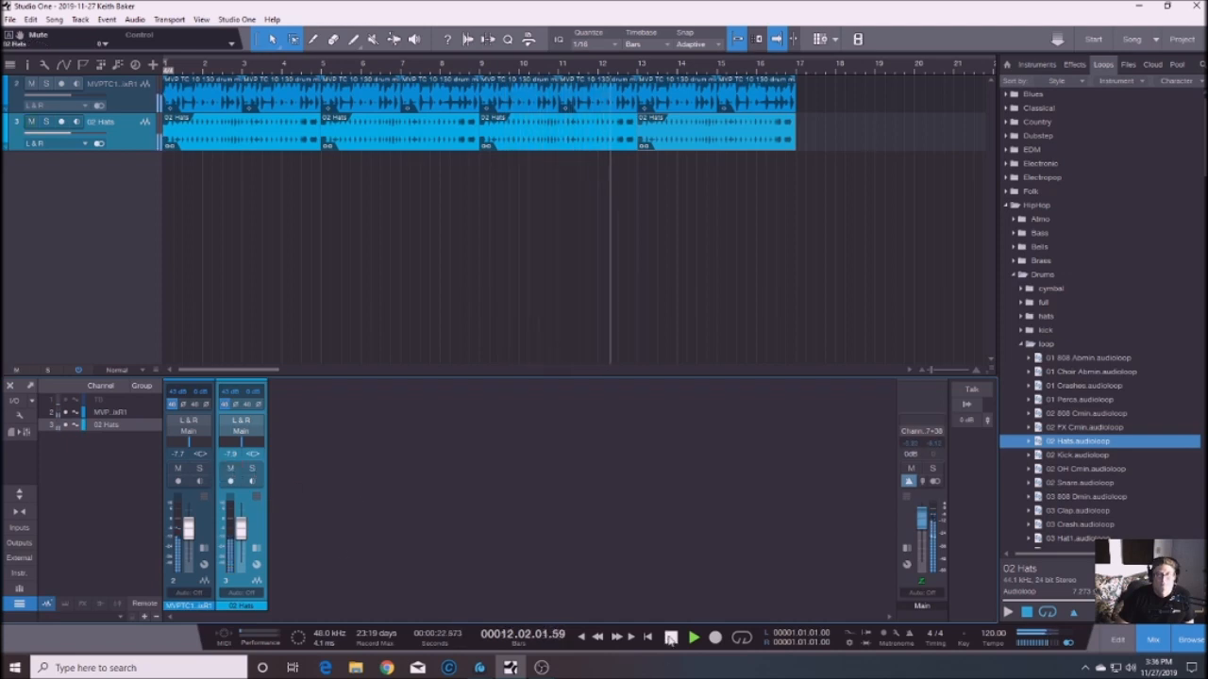
pyautogui.click(670, 638)
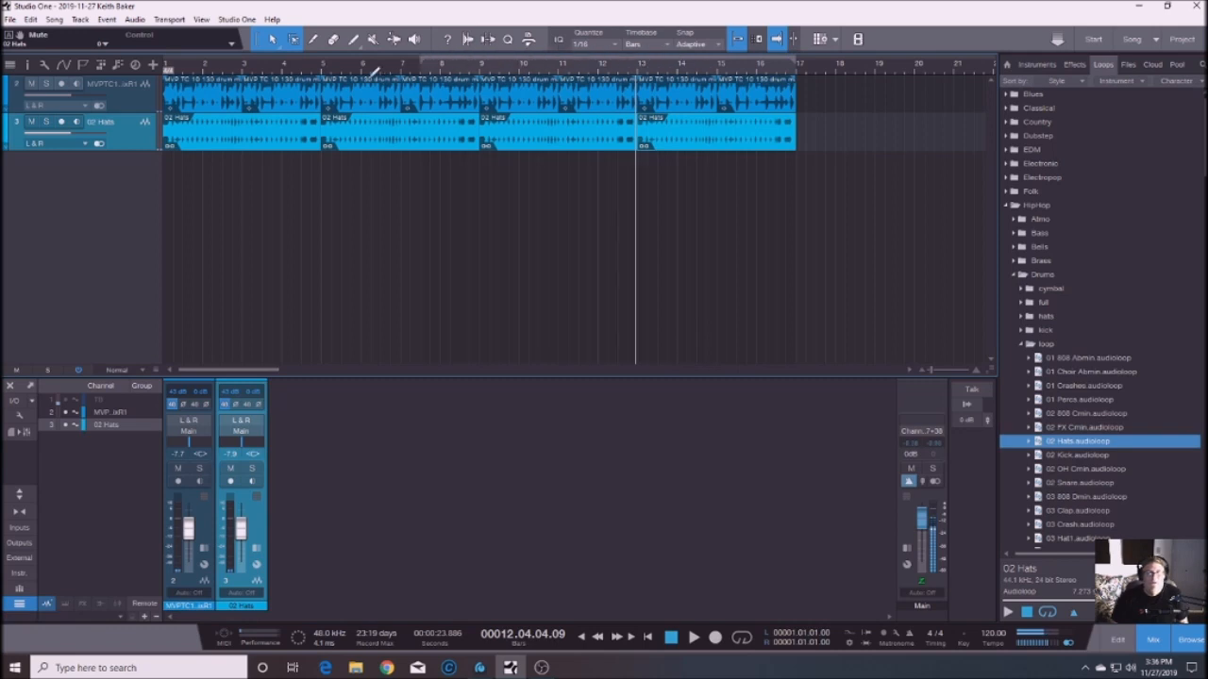
# Set the loop range from bar 1 to bar 17 and turn on looped playback.
pyautogui.click(165, 68)
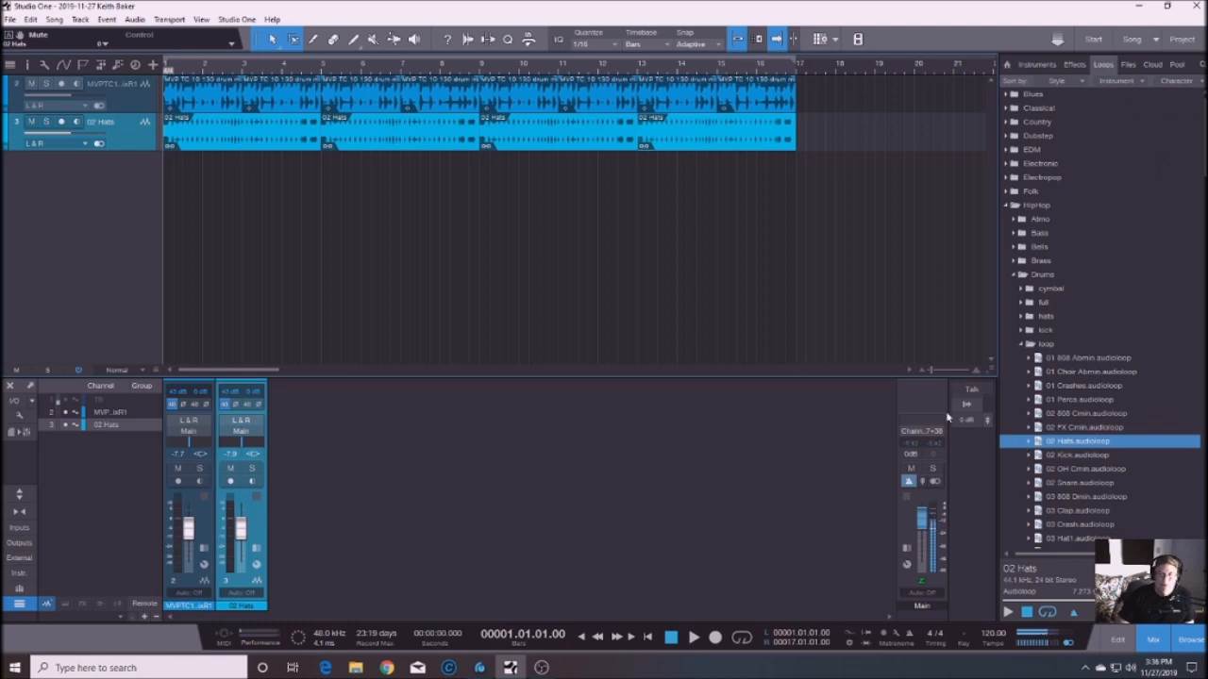
pyautogui.click(744, 641)
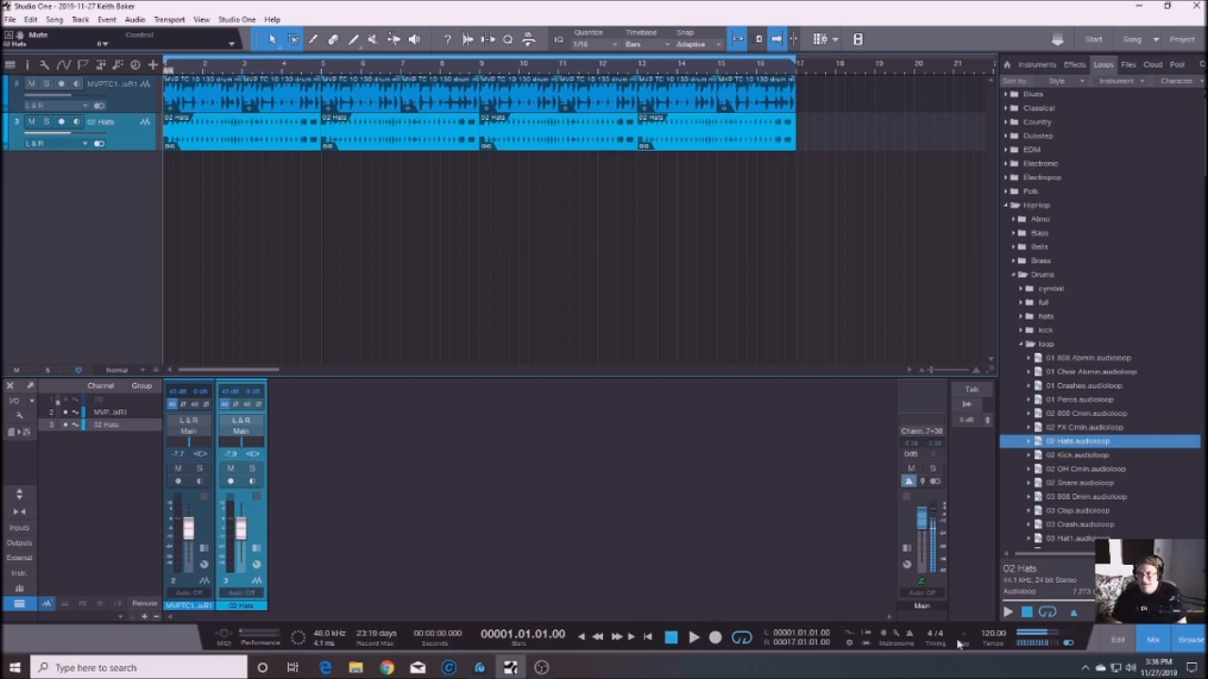
# Open the hip-hop effects' loop folder and preview 04 high pad pluck Ebmin, 04 rise fx, 04 sfx, 05 string Abmin and 06 chant.
pyautogui.click(1023, 344)
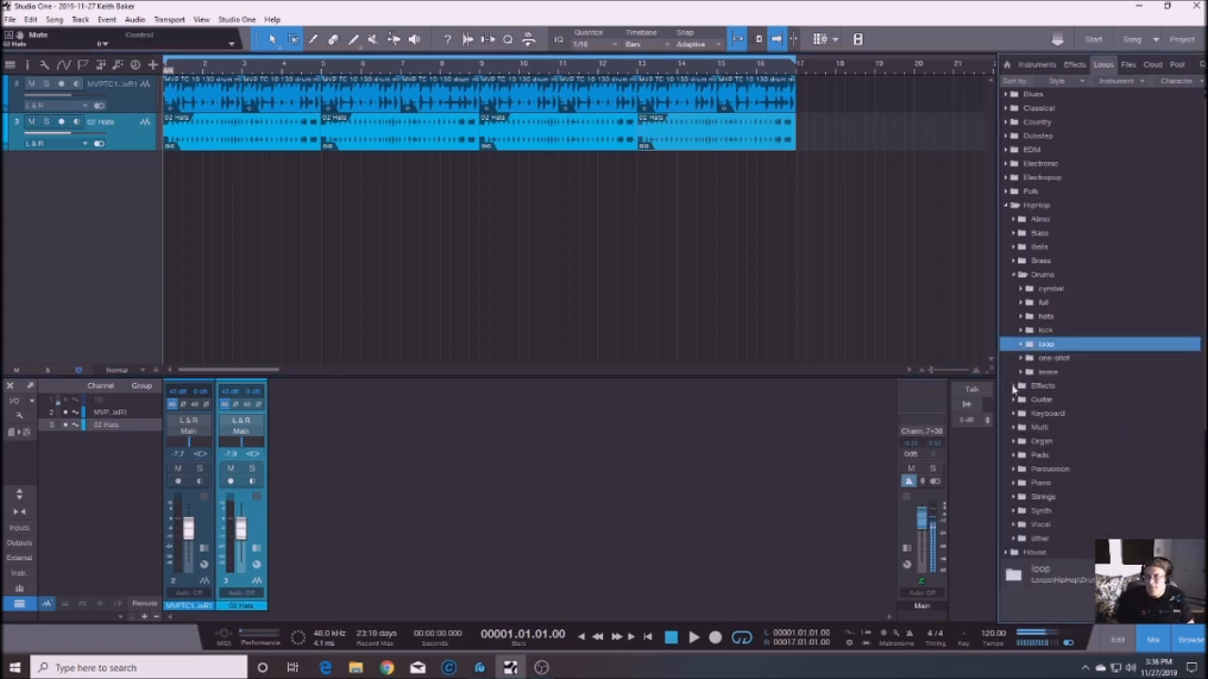
pyautogui.click(1016, 386)
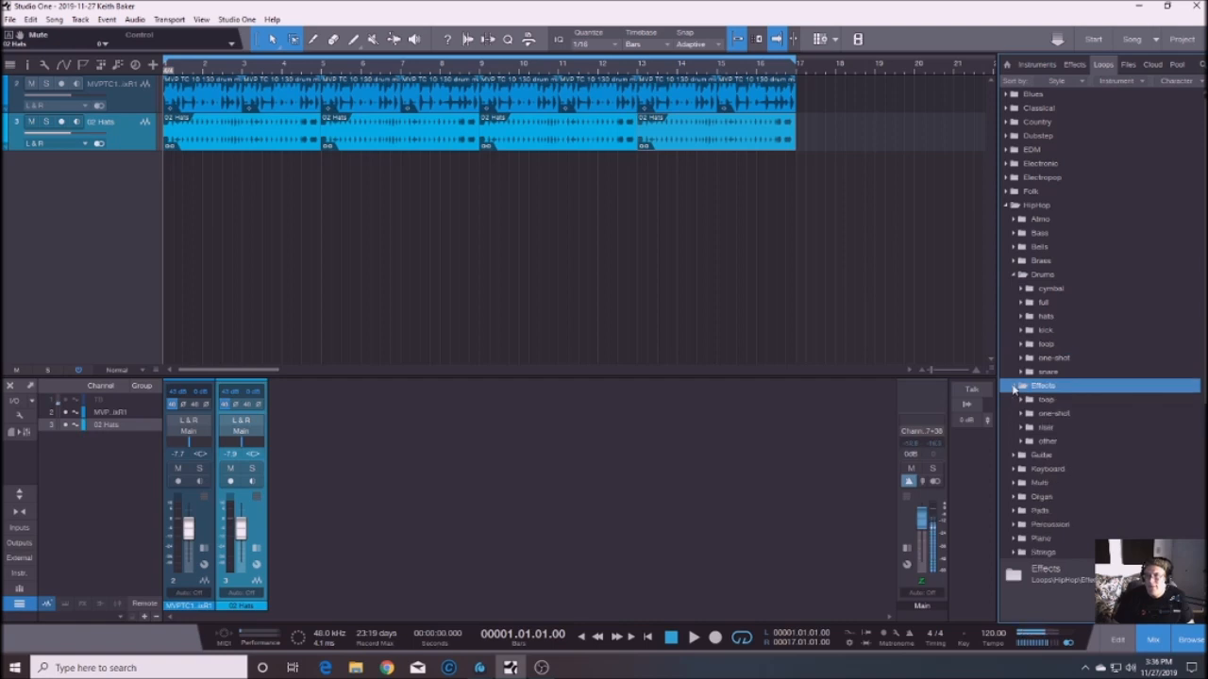
pyautogui.click(1025, 402)
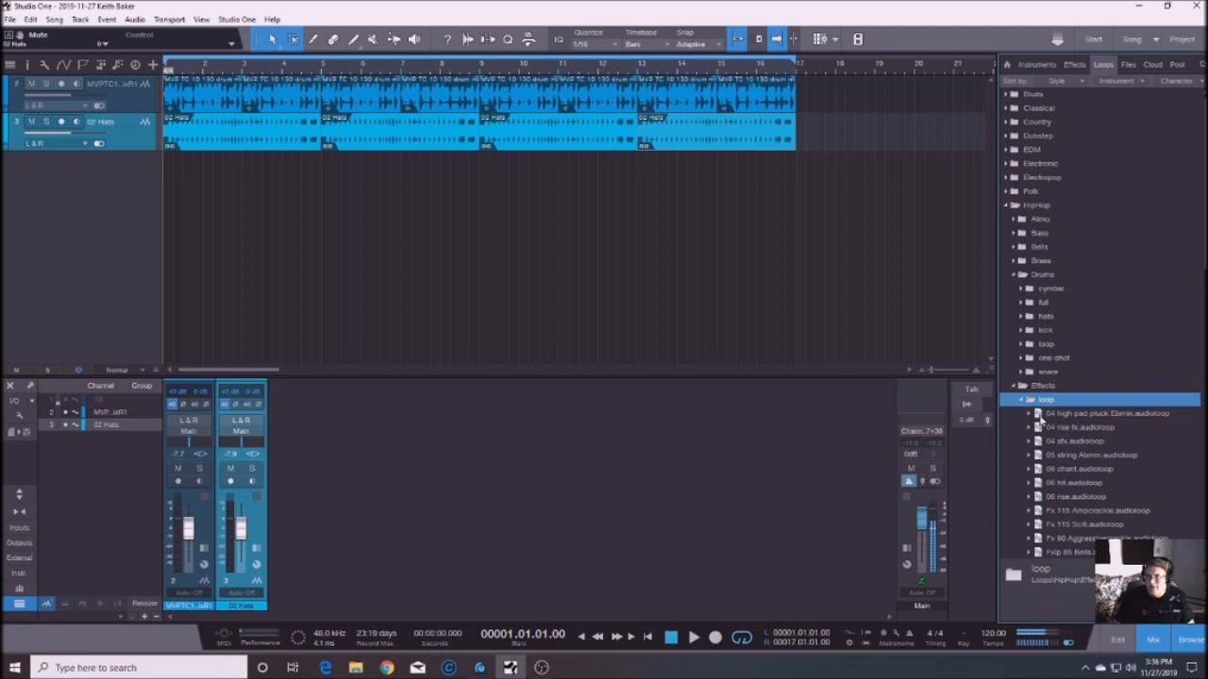
pyautogui.click(1041, 416)
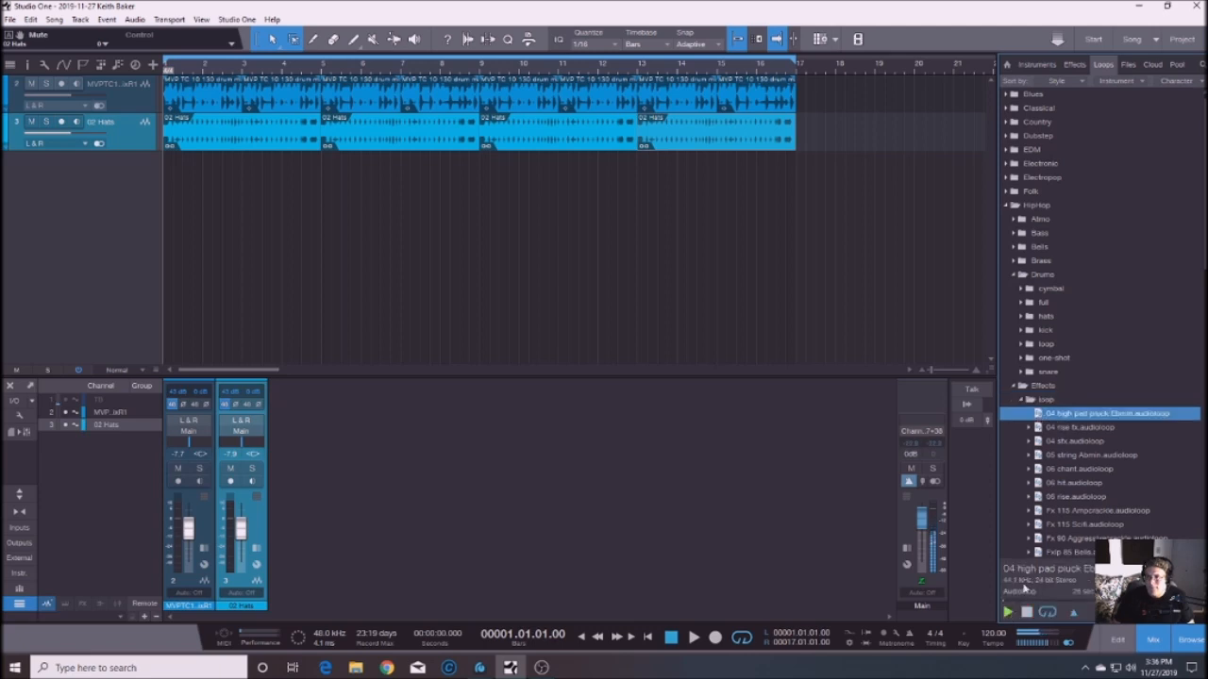
pyautogui.click(1043, 429)
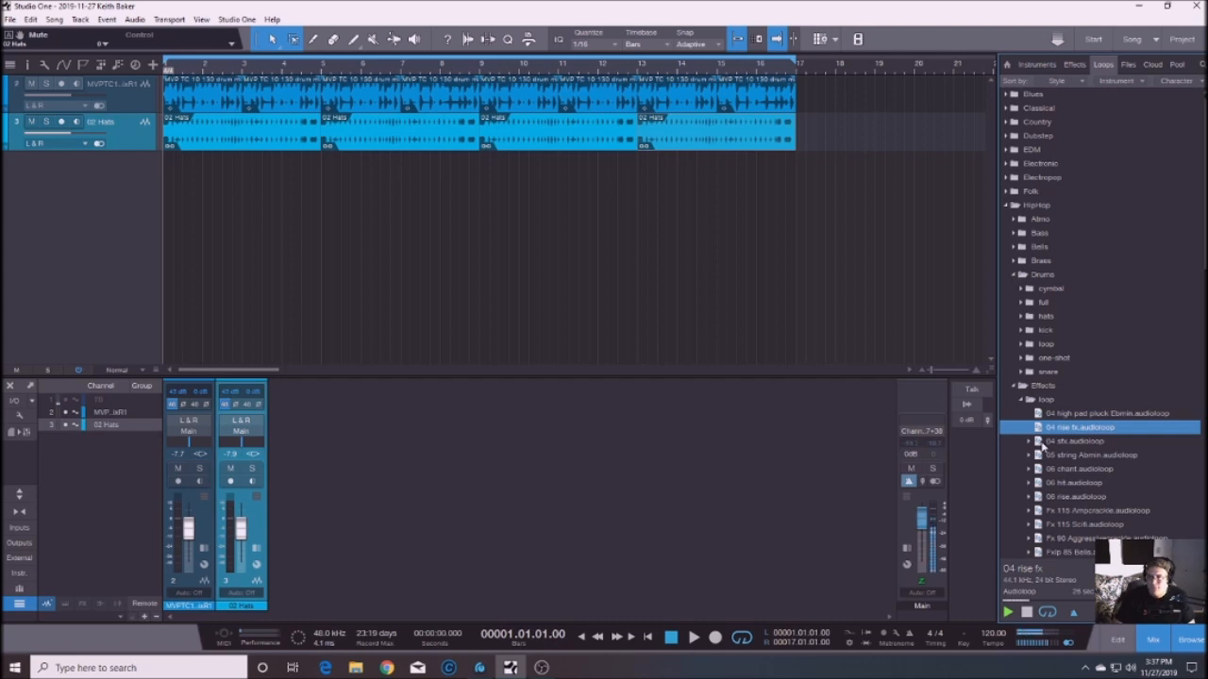
pyautogui.click(1043, 442)
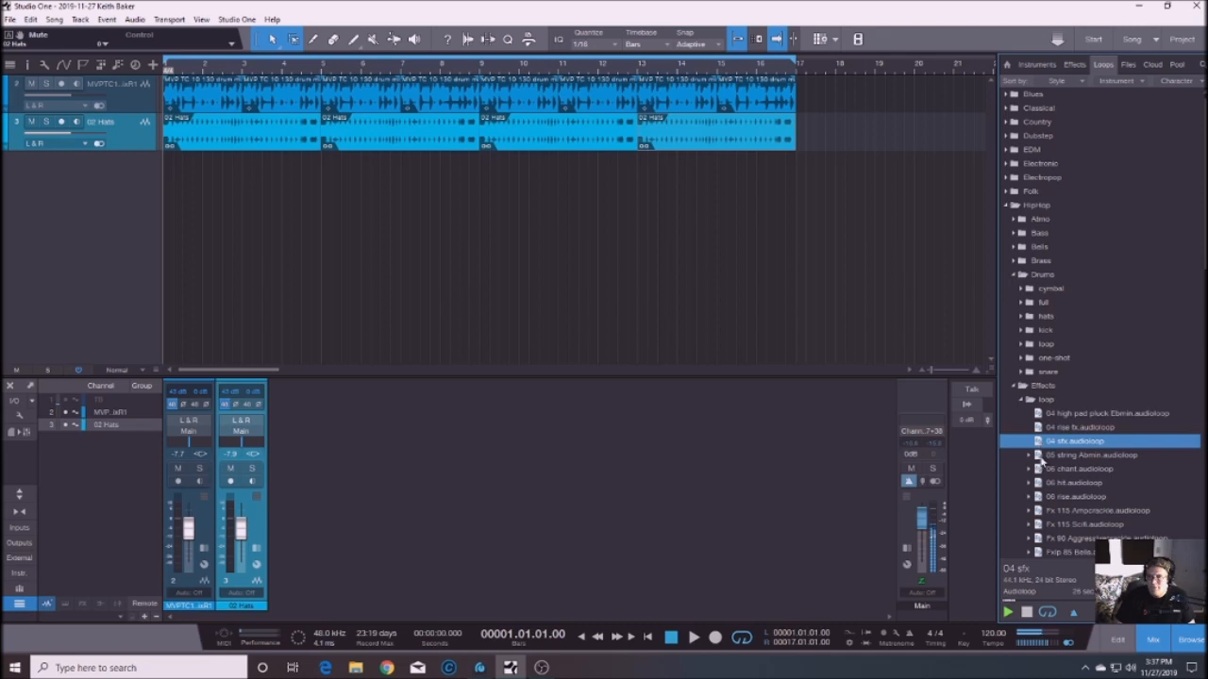
pyautogui.click(1042, 457)
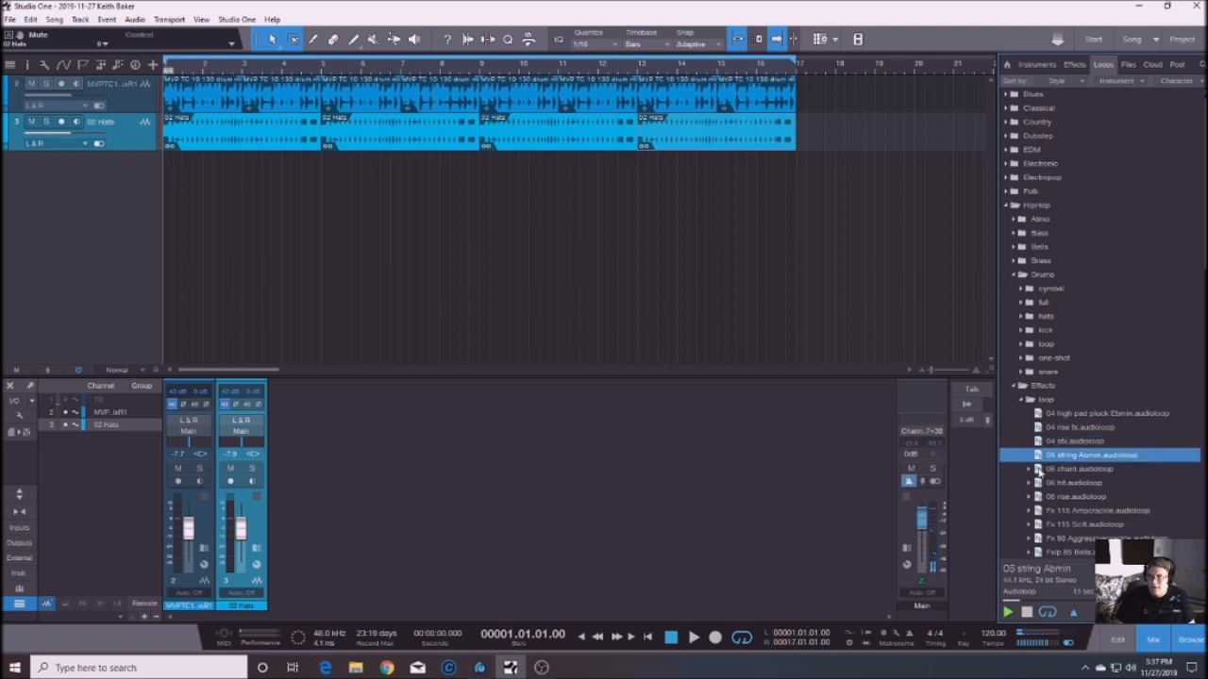
pyautogui.click(1039, 469)
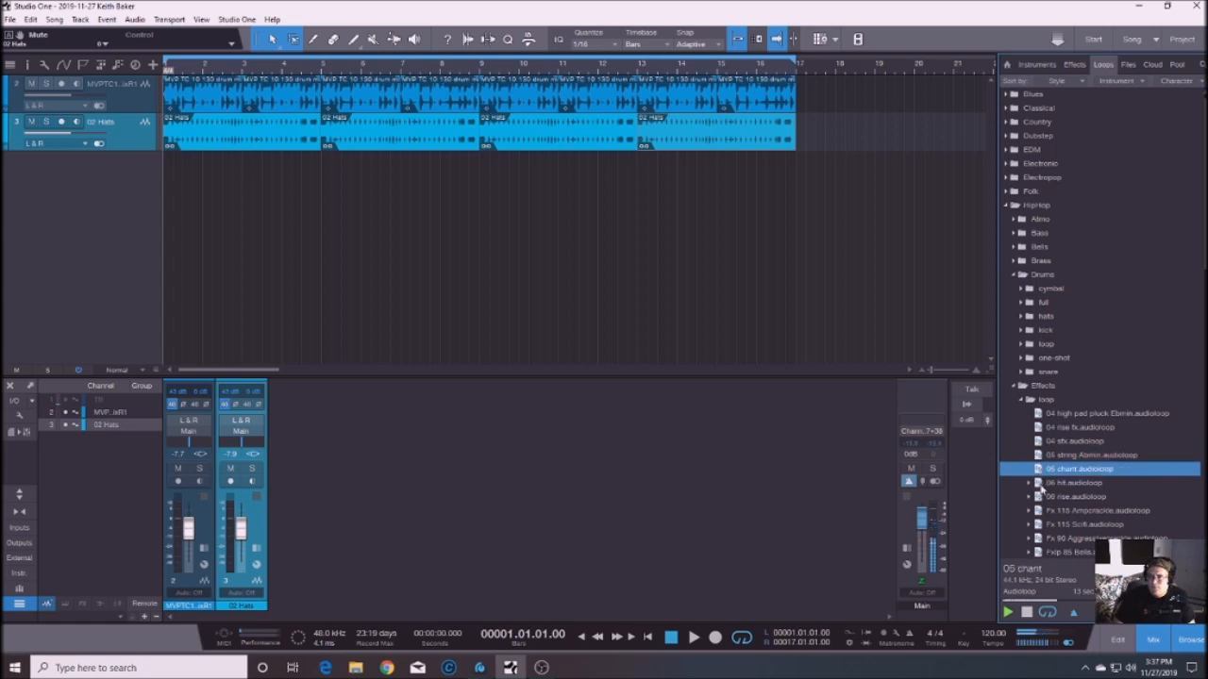
pyautogui.click(1028, 615)
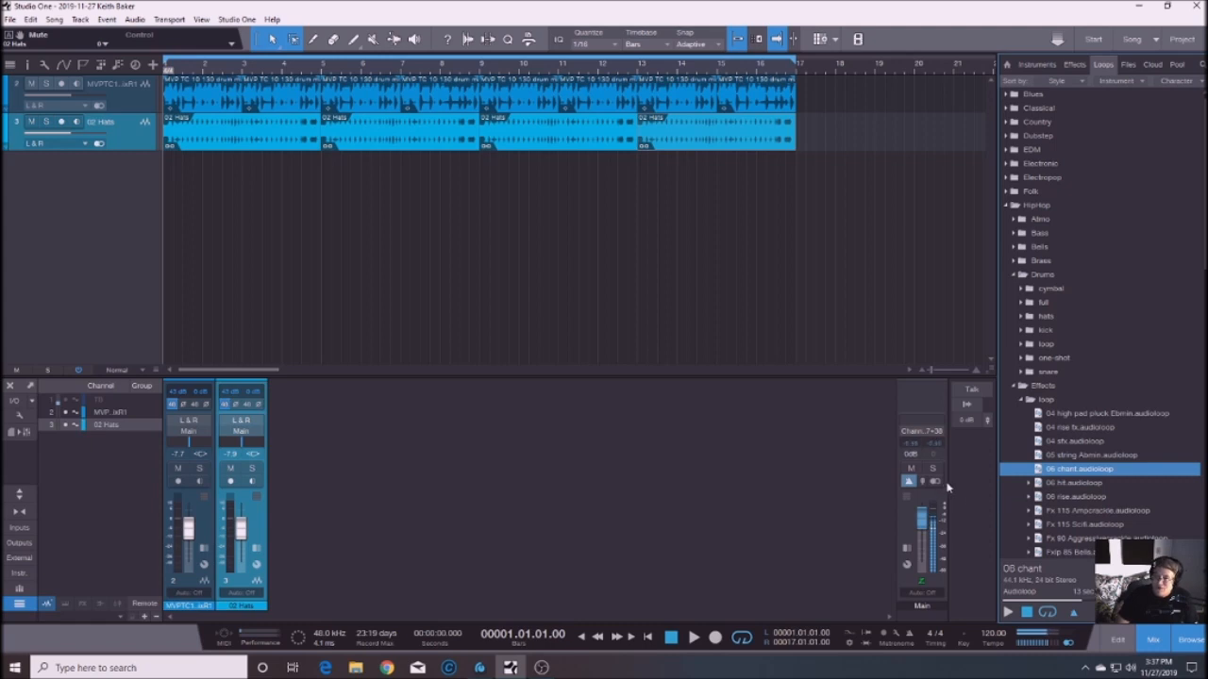
pyautogui.click(1010, 614)
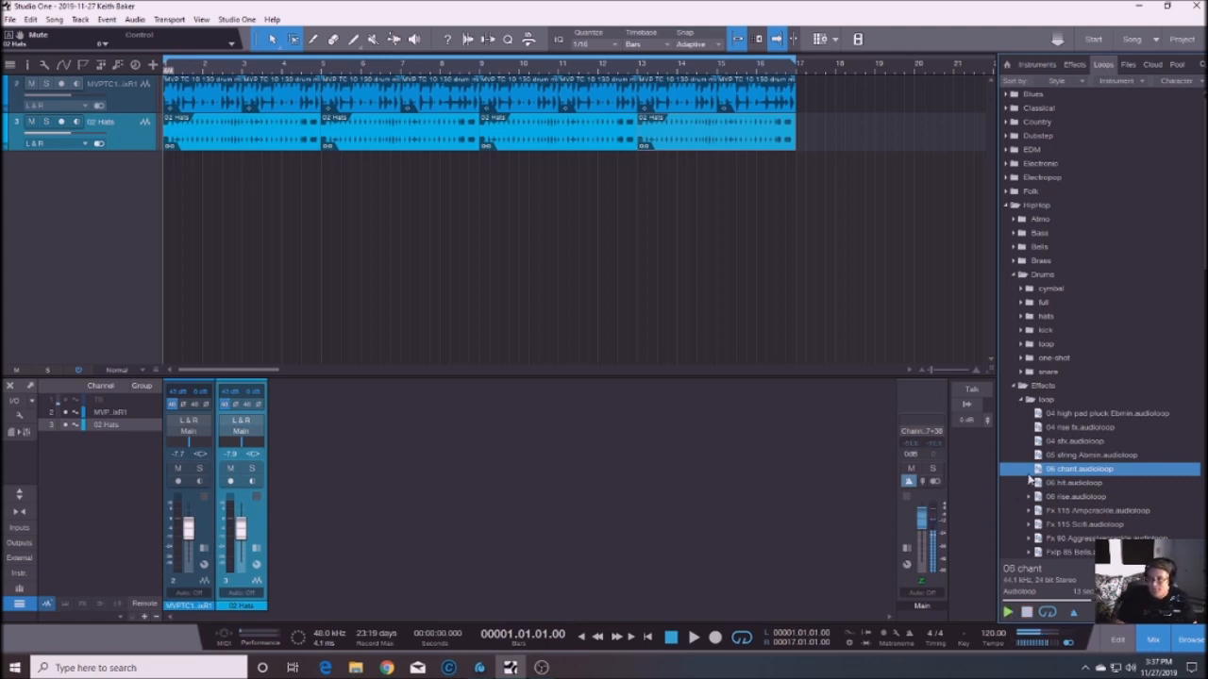
# Preview the 06 hit, 06 rise, Fx 115 Ampcrackle, Fx 115 Scifi and Fx 90 Aggressivecrackle effect loops.
pyautogui.click(1037, 483)
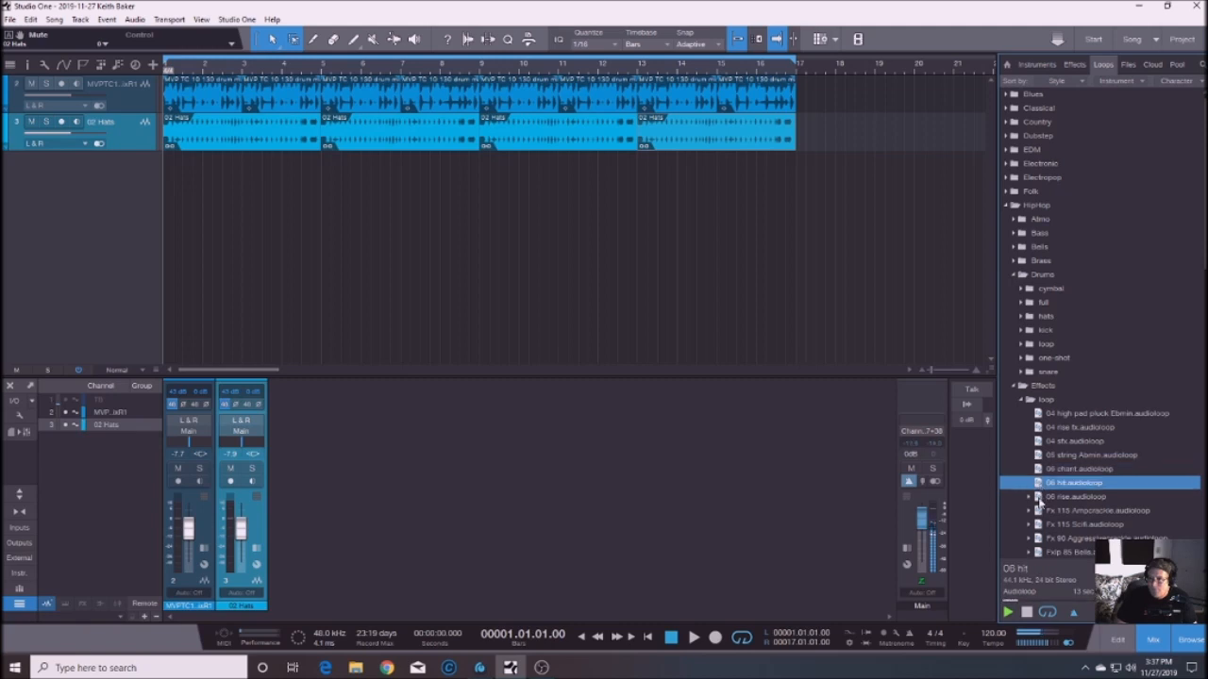
pyautogui.click(1038, 497)
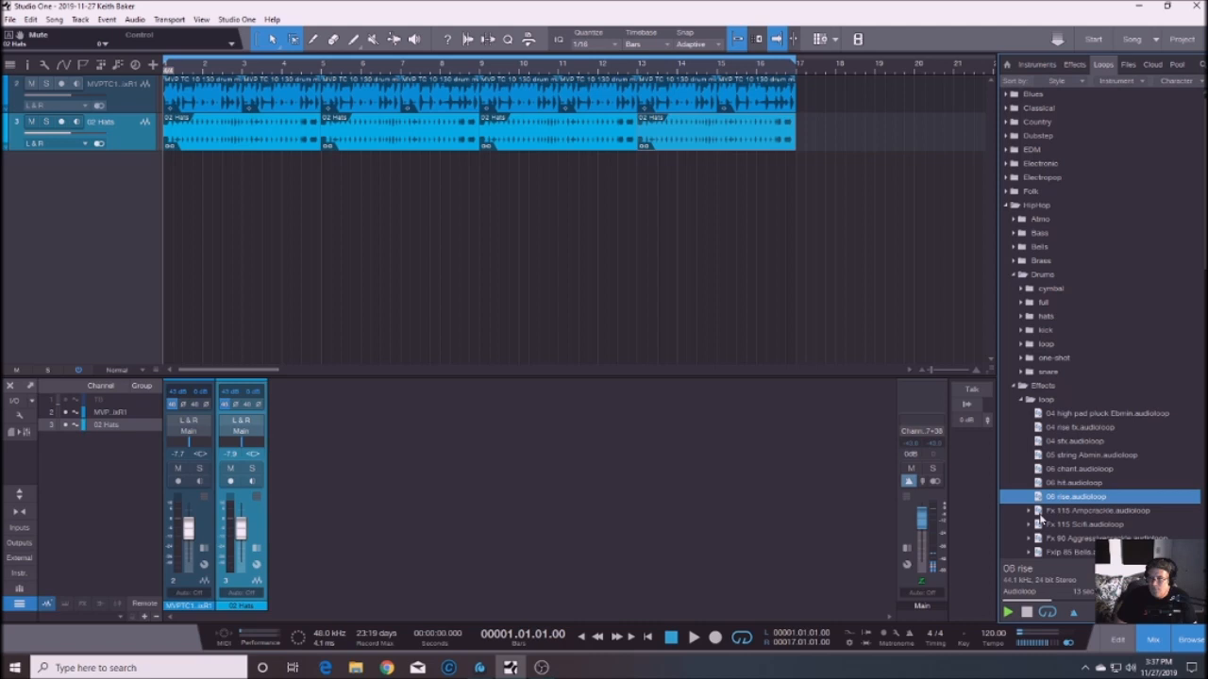
pyautogui.click(1041, 511)
pyautogui.click(1040, 525)
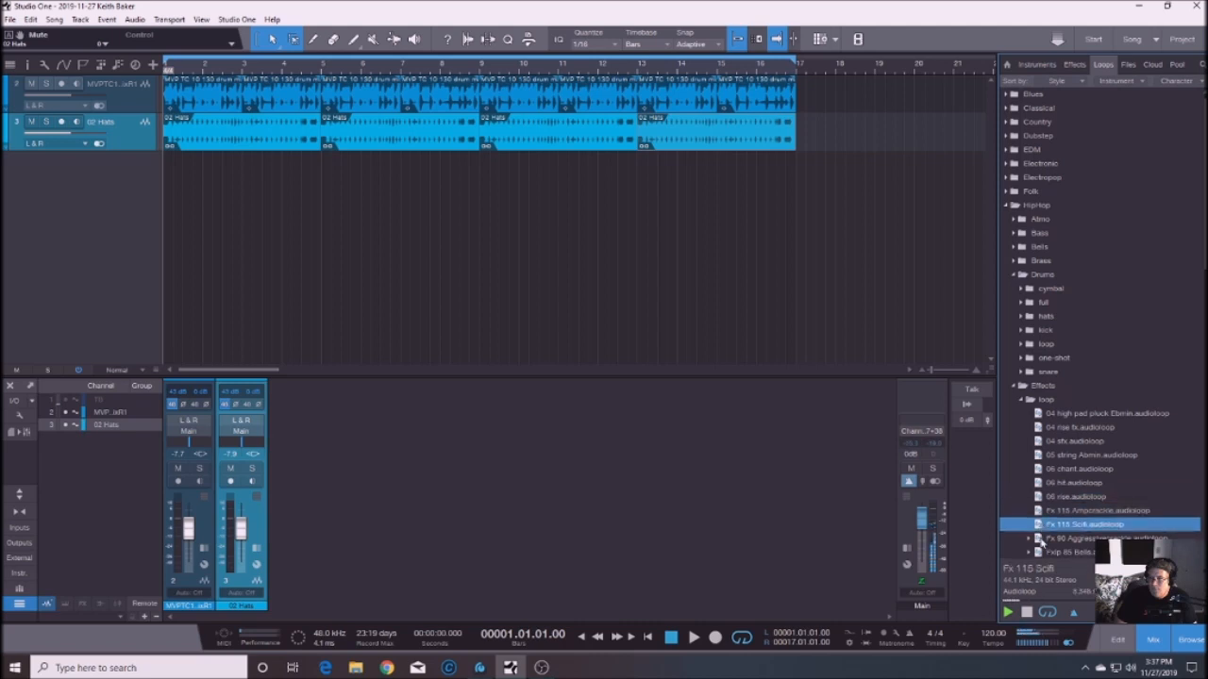
pyautogui.click(1041, 538)
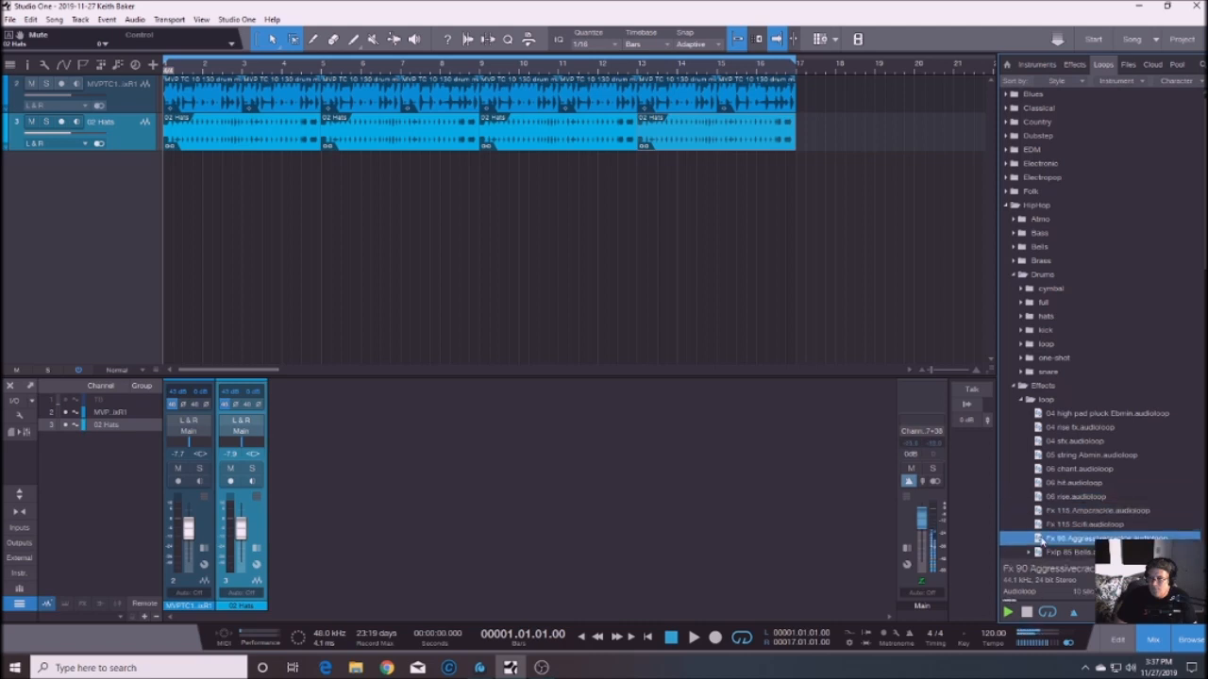
# Preview the Fxlp 85 Bells and Fxlp 85 Gapp loops and place Fxlp 85 Gapp on a new track at bar 1.
pyautogui.scroll(-2, 1041, 540)
pyautogui.click(1041, 482)
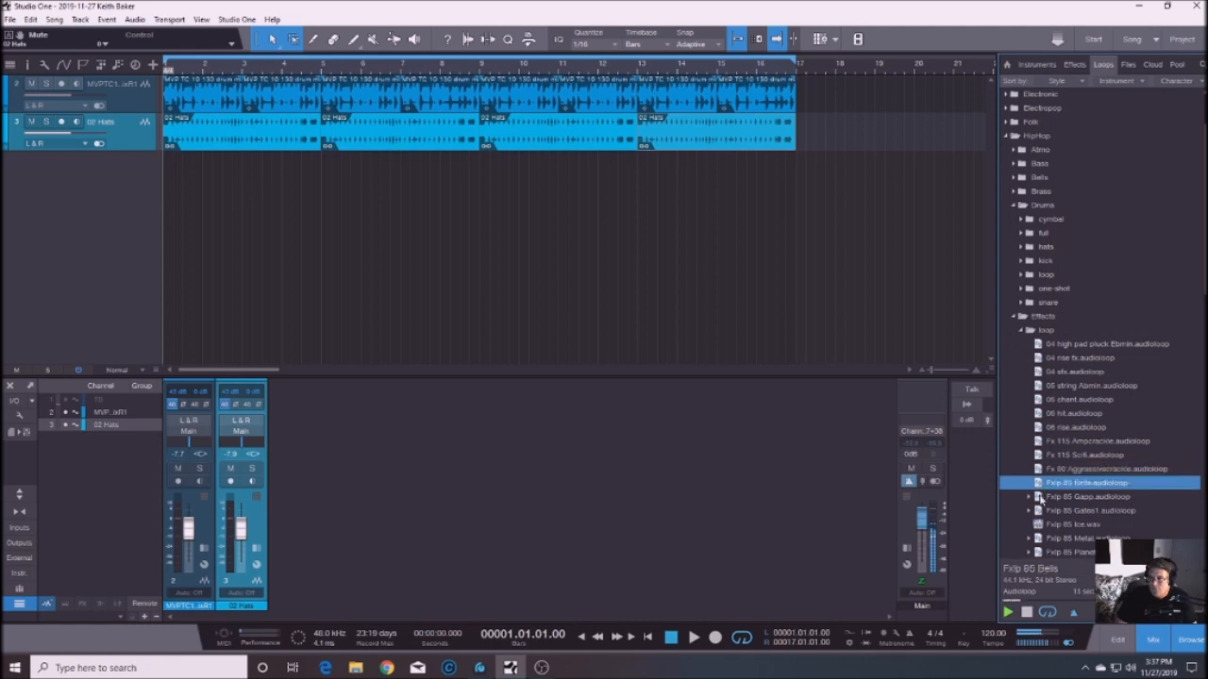
pyautogui.click(1042, 497)
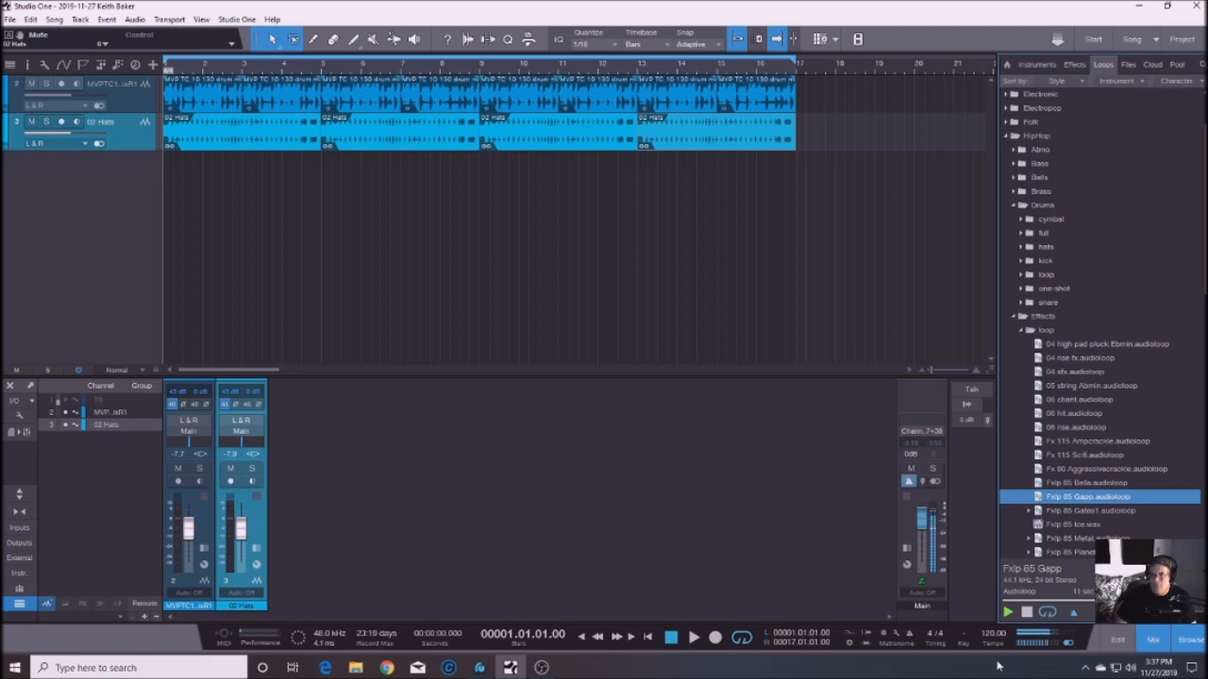
pyautogui.click(1027, 612)
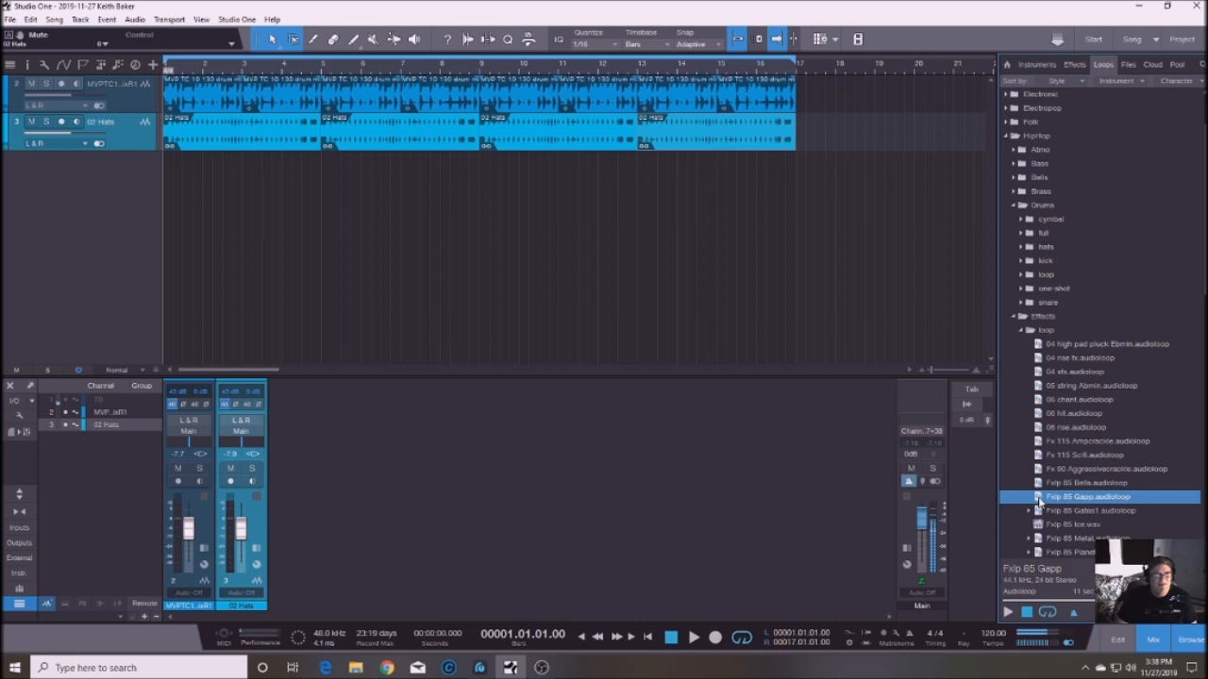
pyautogui.moveTo(1038, 502); pyautogui.dragTo(182, 207)
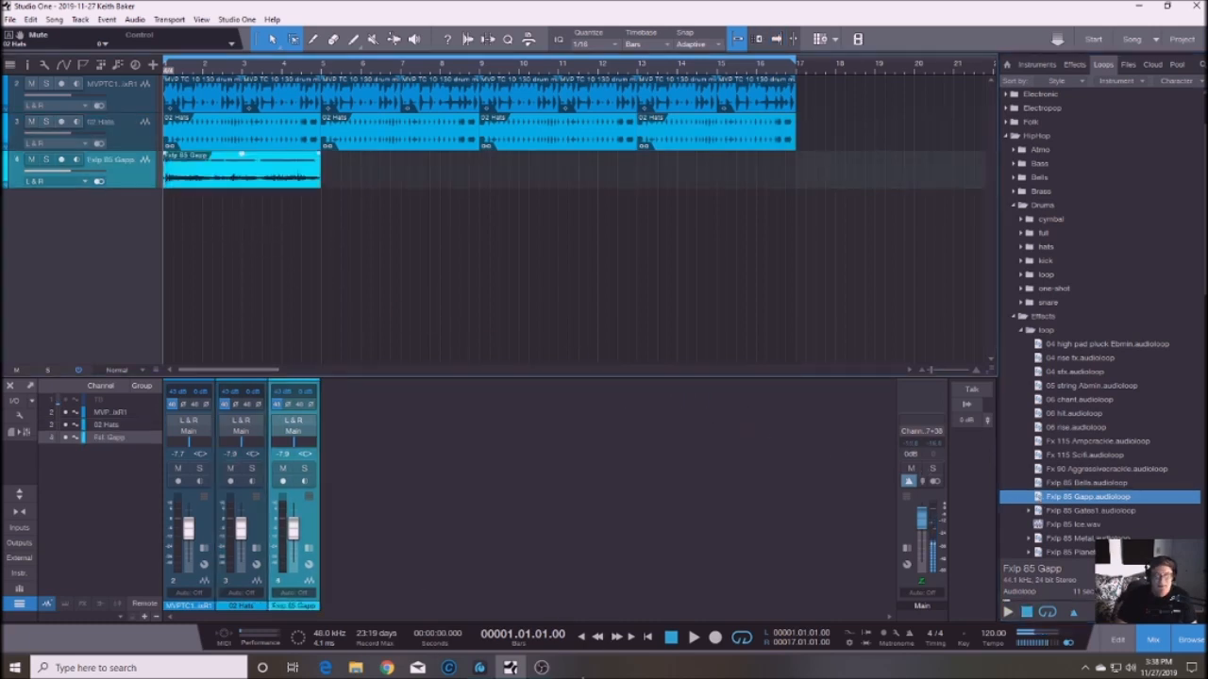
# Play the arrangement from the start and duplicate the Fxlp 85 Gapp loop three times to fill the 16 bars.
pyautogui.click(696, 639)
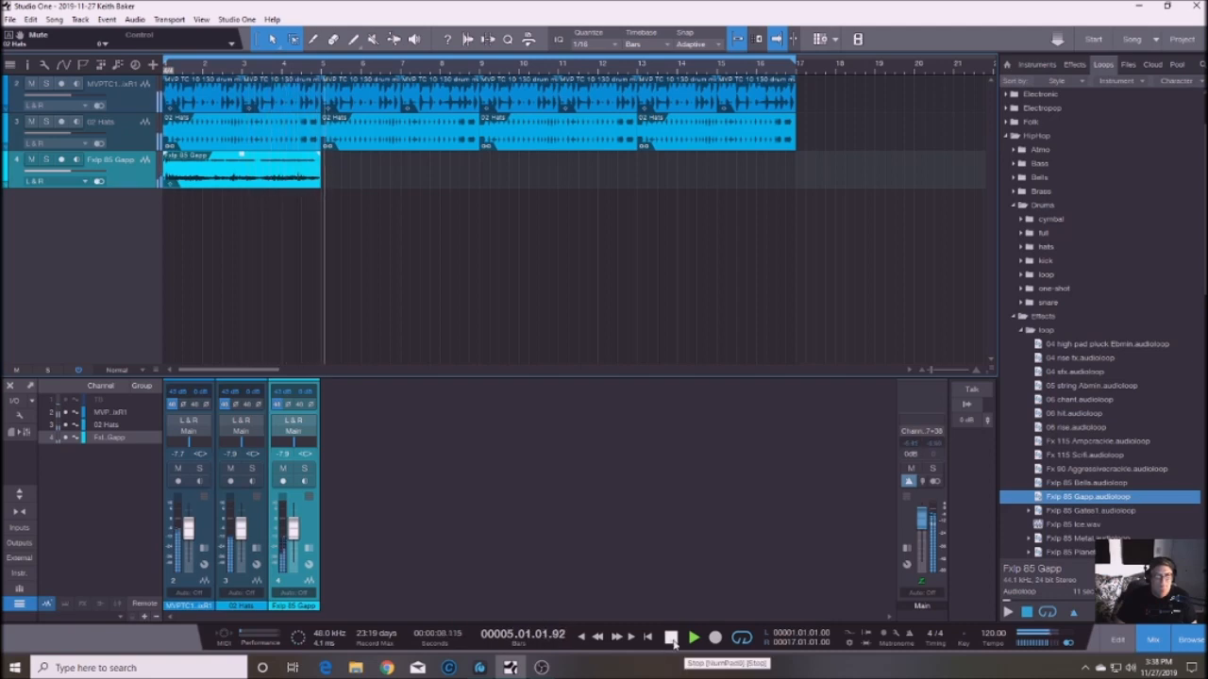
pyautogui.click(671, 638)
pyautogui.click(582, 638)
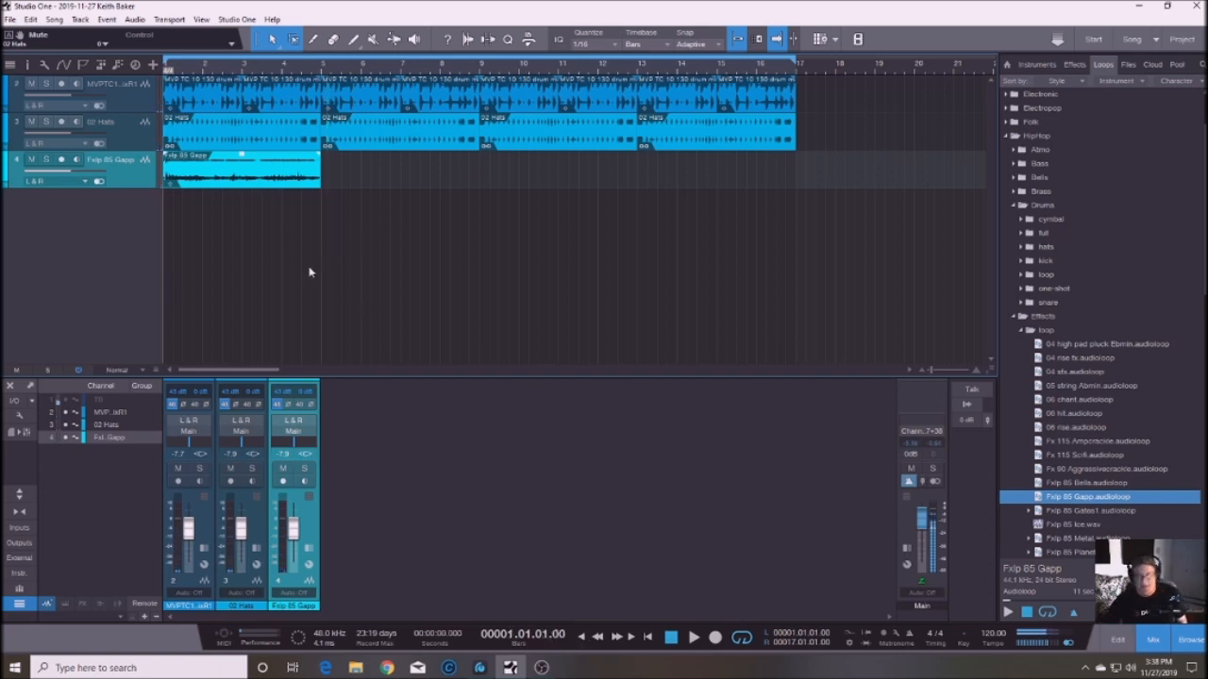
pyautogui.press('d')
pyautogui.press('d')
pyautogui.press('d')
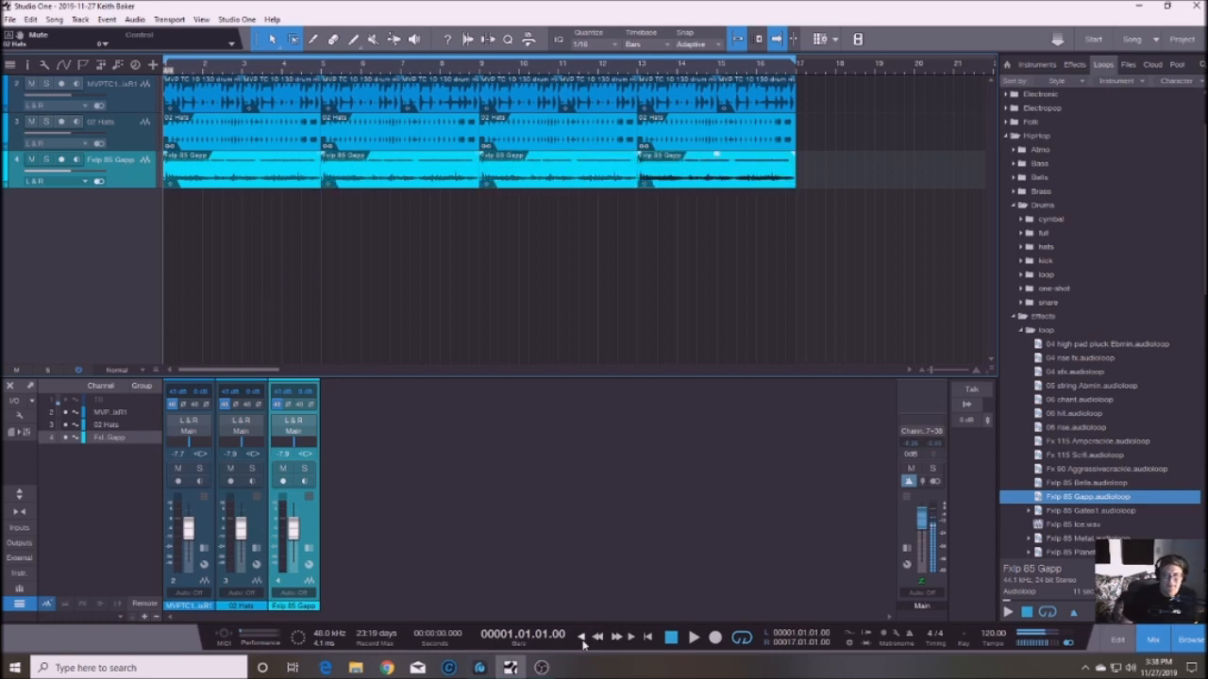
# Play the arrangement and lower the Fxlp 85 Gapp channel's volume to -16.0 dB.
pyautogui.click(695, 639)
pyautogui.moveTo(293, 535); pyautogui.dragTo(293, 542)
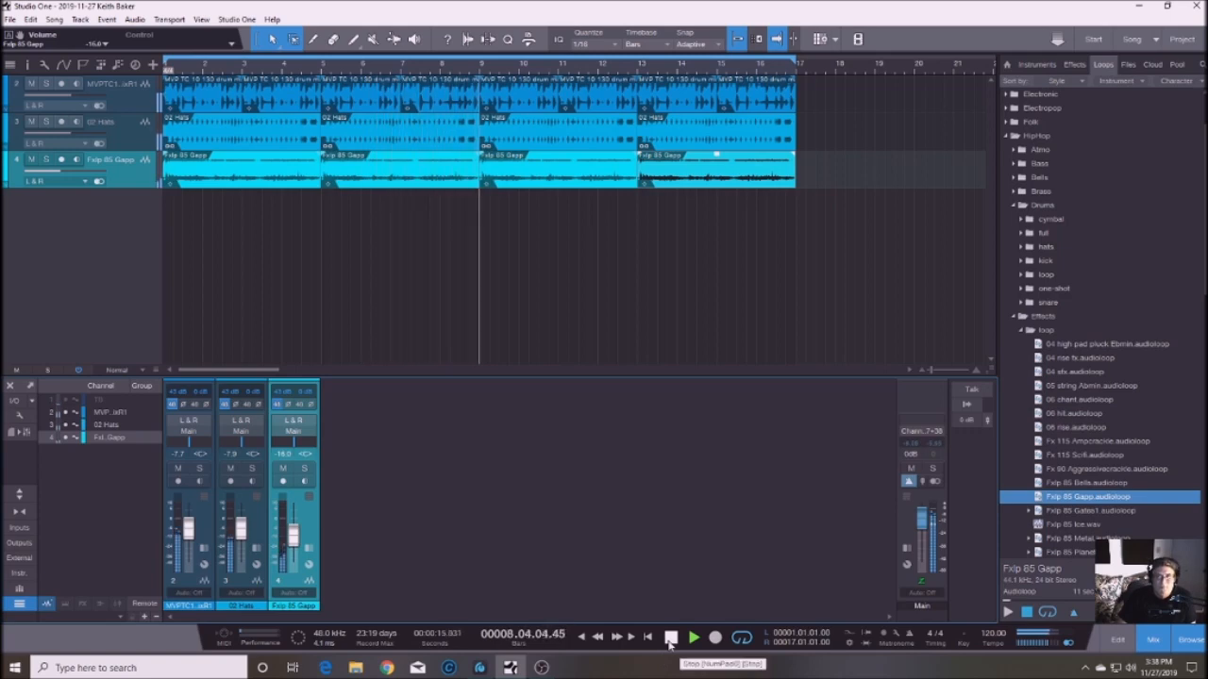
pyautogui.click(670, 639)
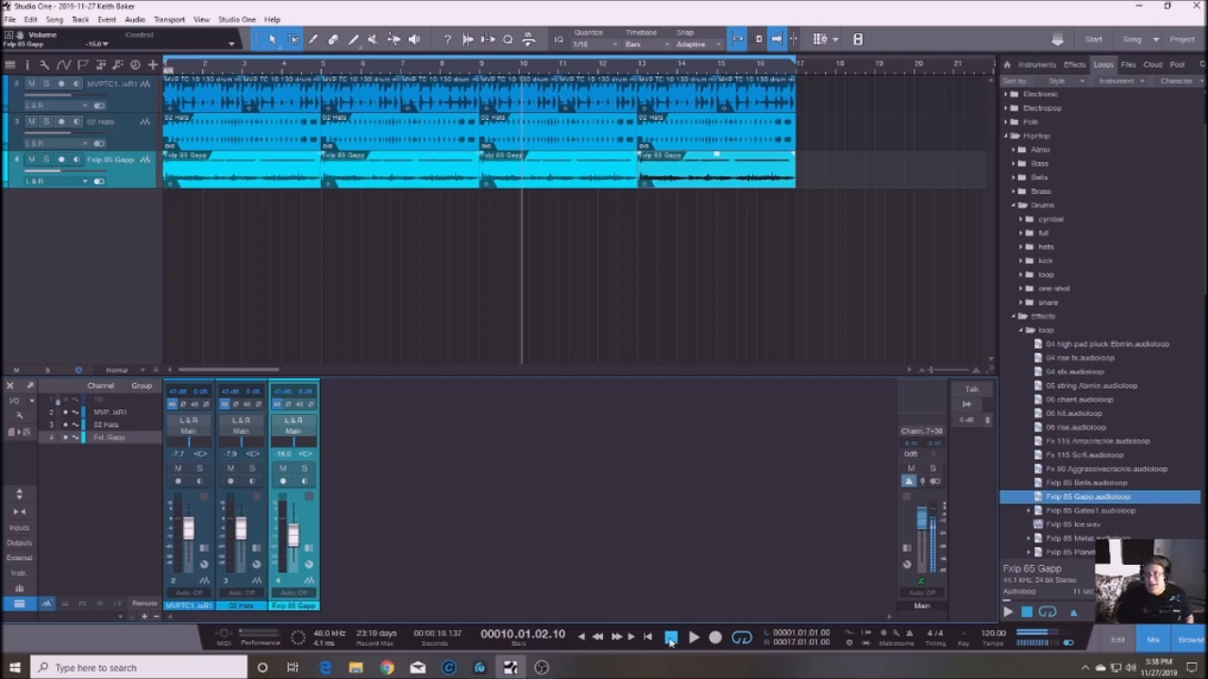
# Collapse the hip-hop drums and effects folders and open the loop folder inside the hip-hop Synth folder.
pyautogui.click(1022, 329)
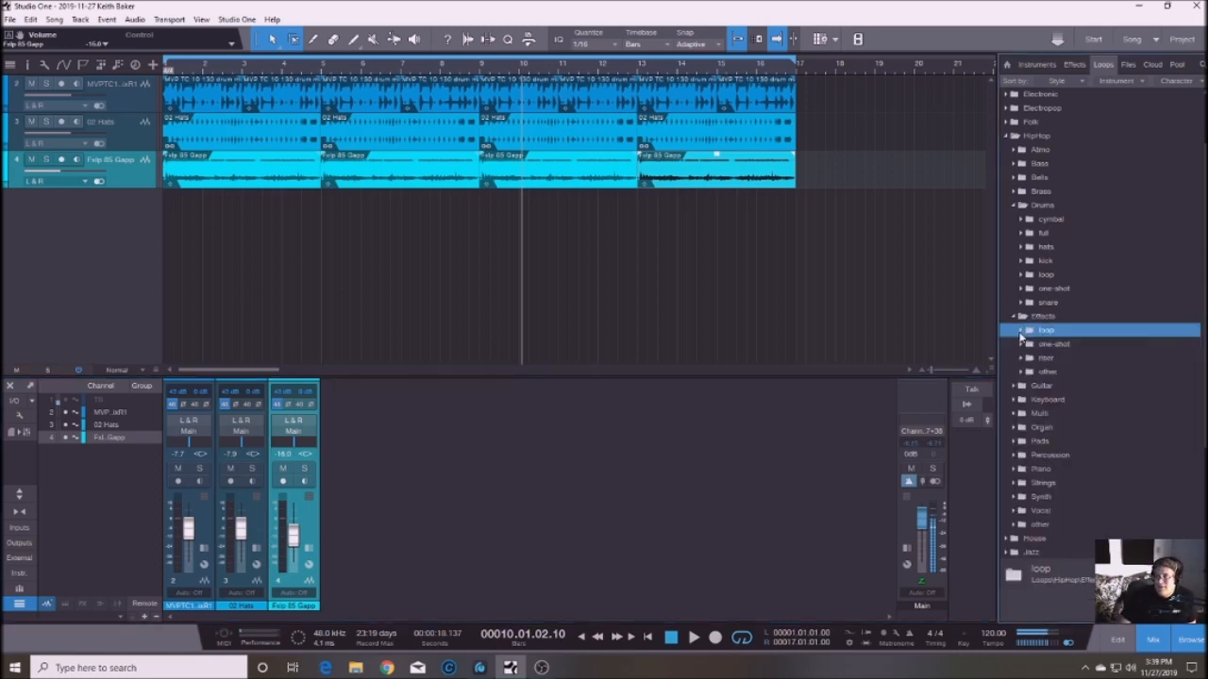
pyautogui.click(1016, 206)
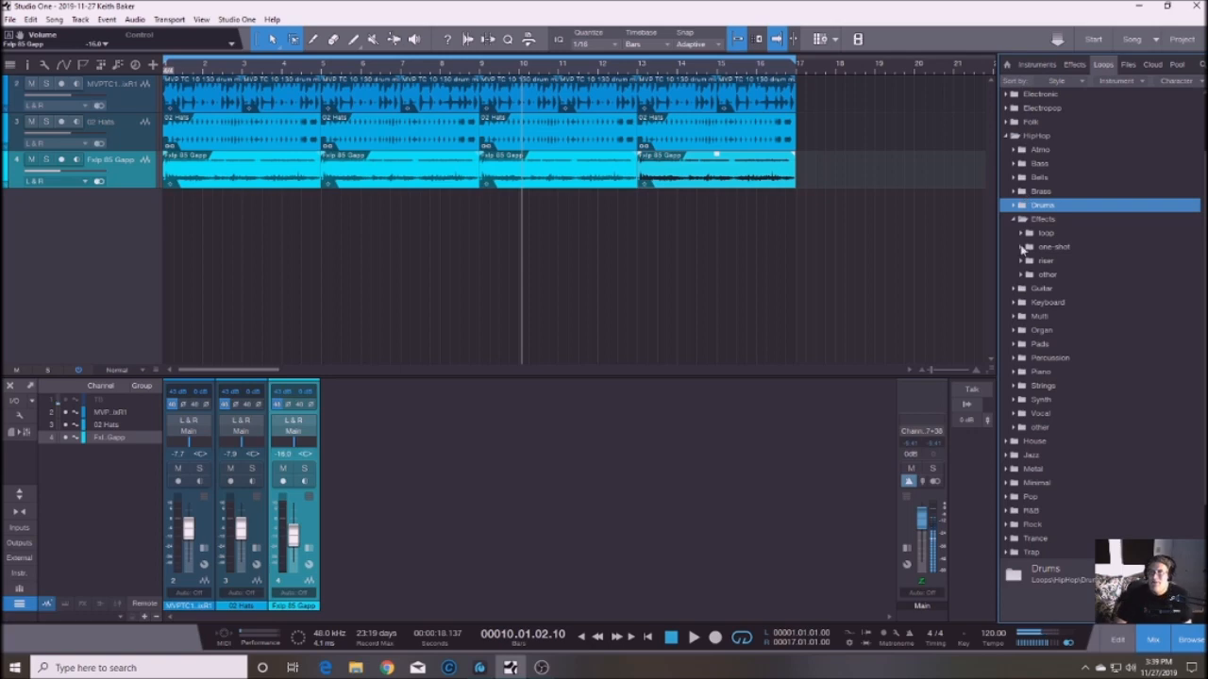
pyautogui.click(1016, 220)
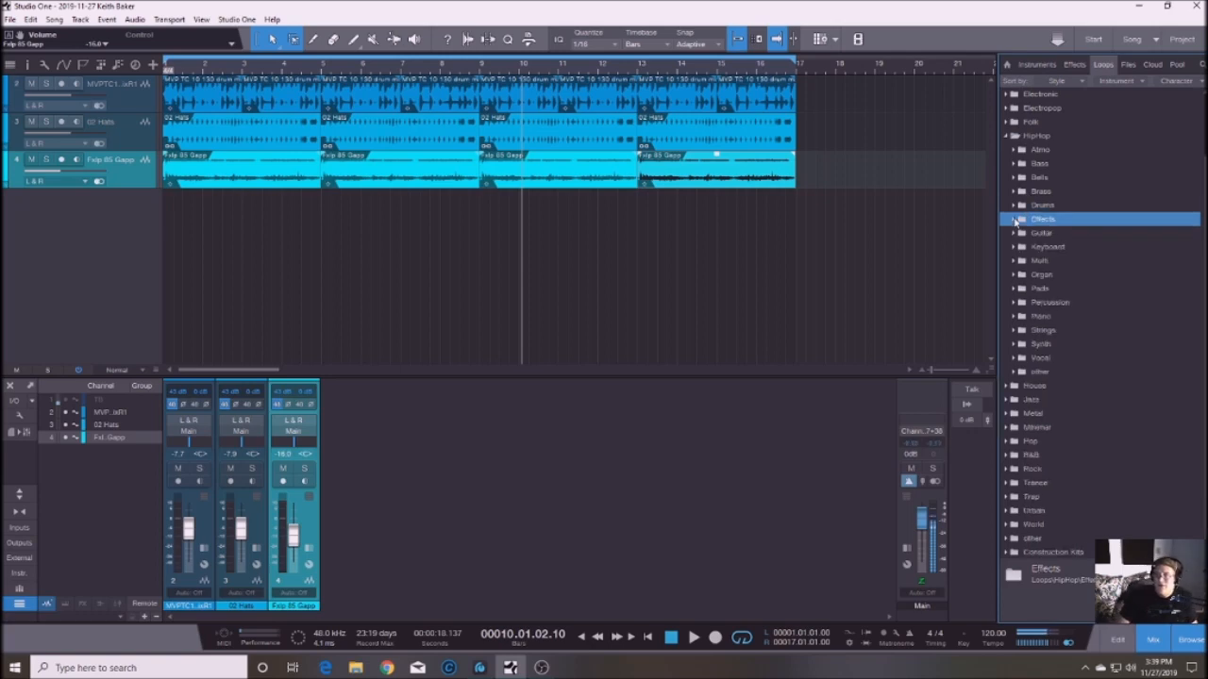
pyautogui.click(1012, 346)
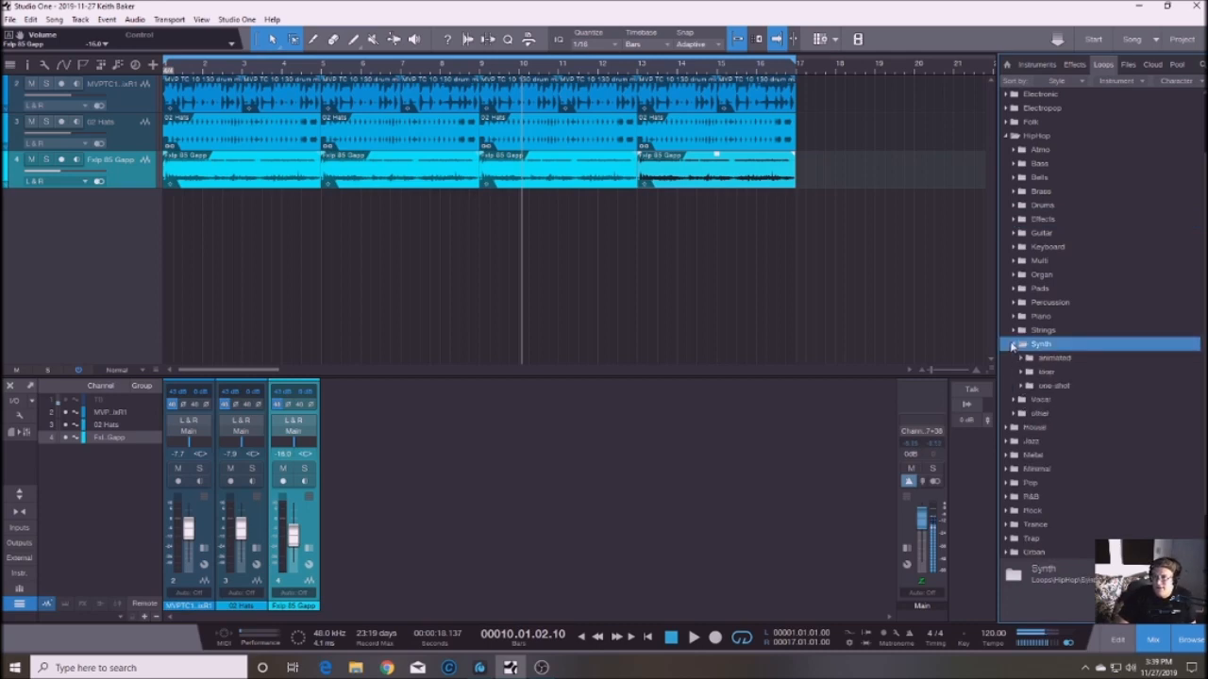
pyautogui.click(1021, 373)
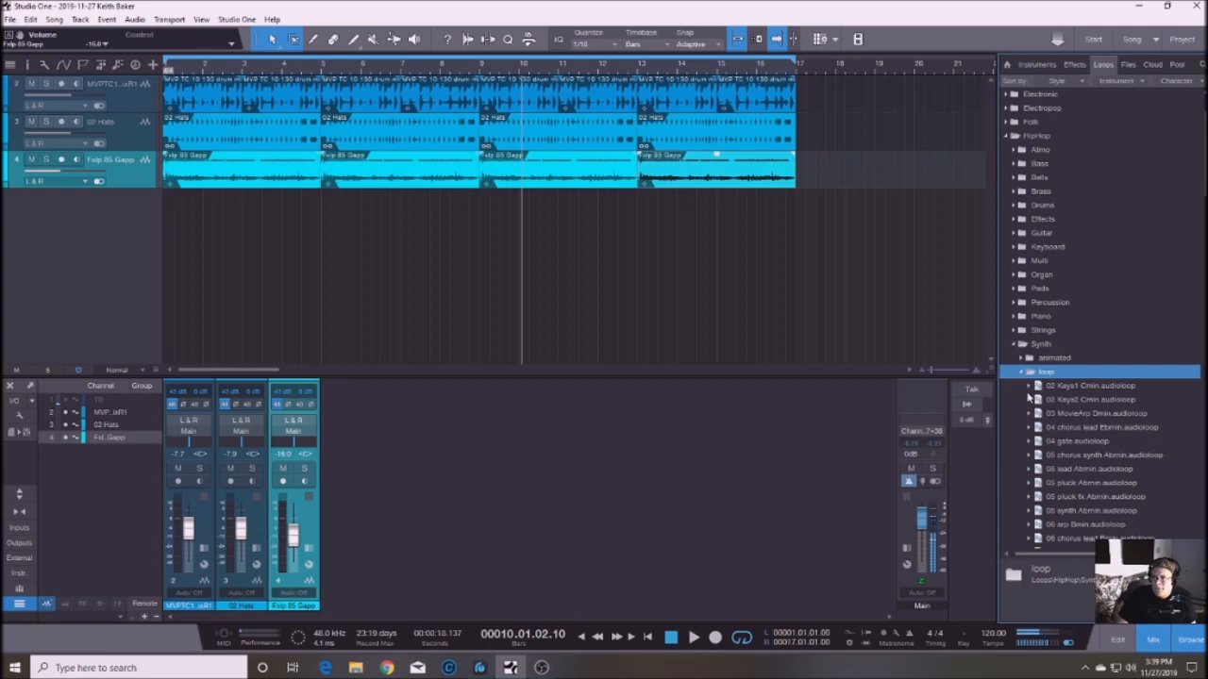
# Preview the 02 Keys1 Cmin synth loop and place it on a new track at bar 1.
pyautogui.click(1038, 387)
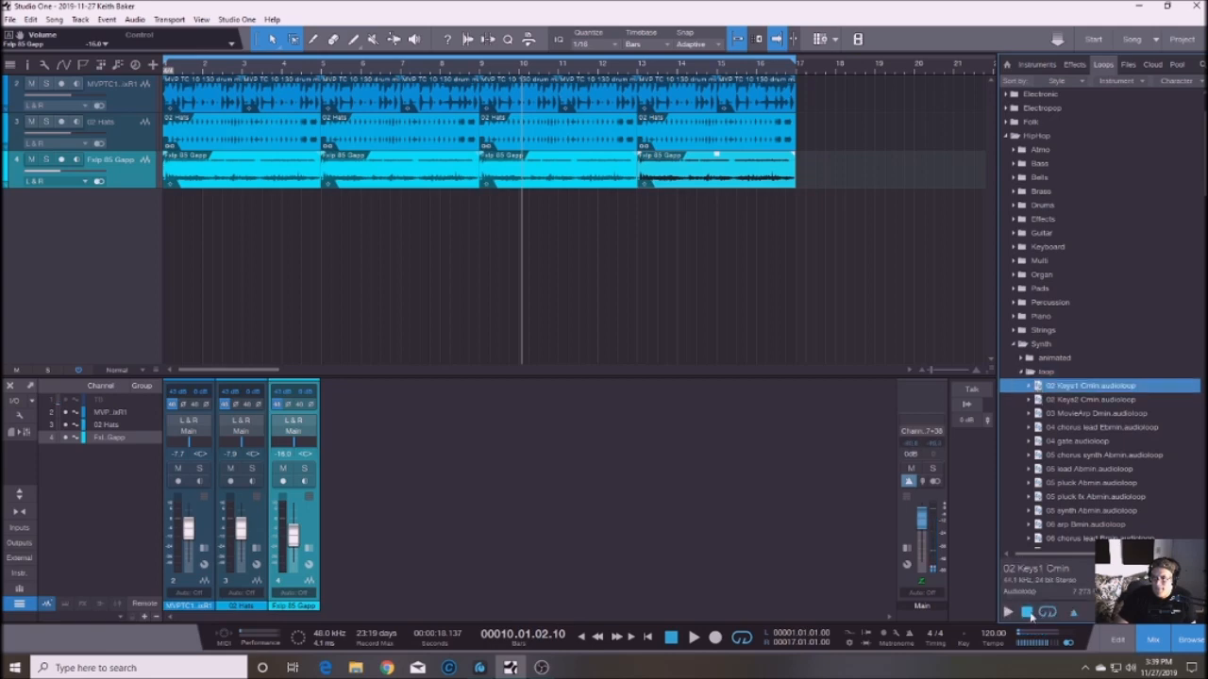
pyautogui.click(1006, 614)
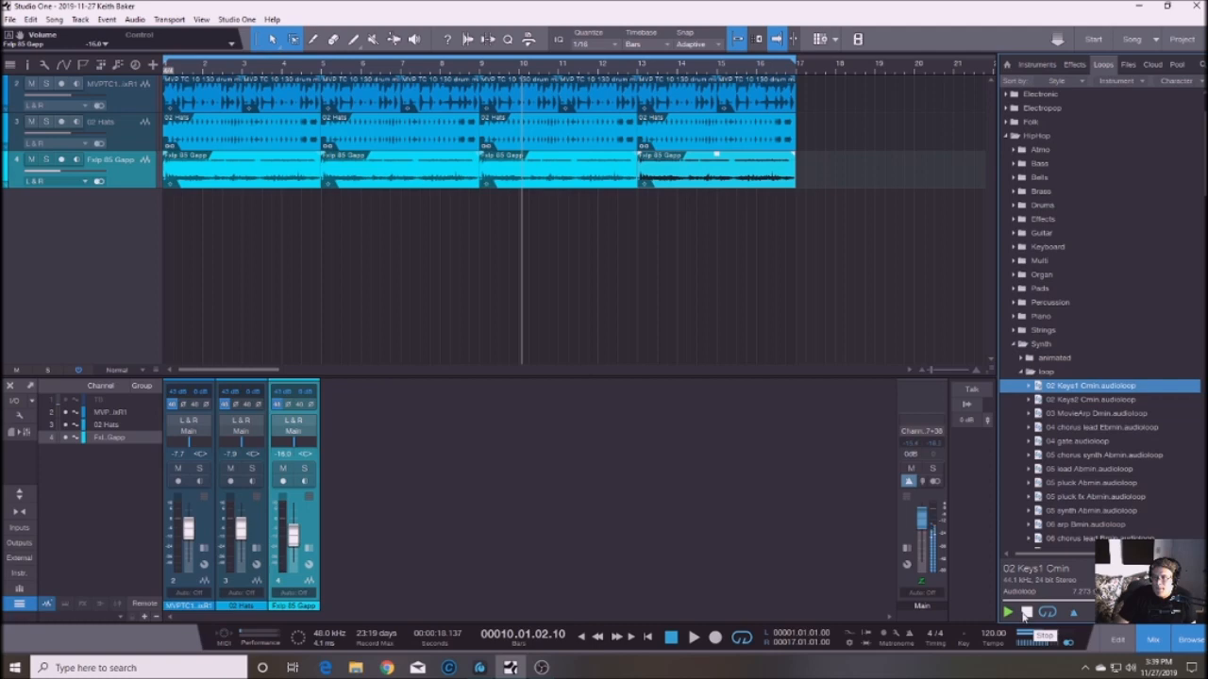
pyautogui.click(1026, 612)
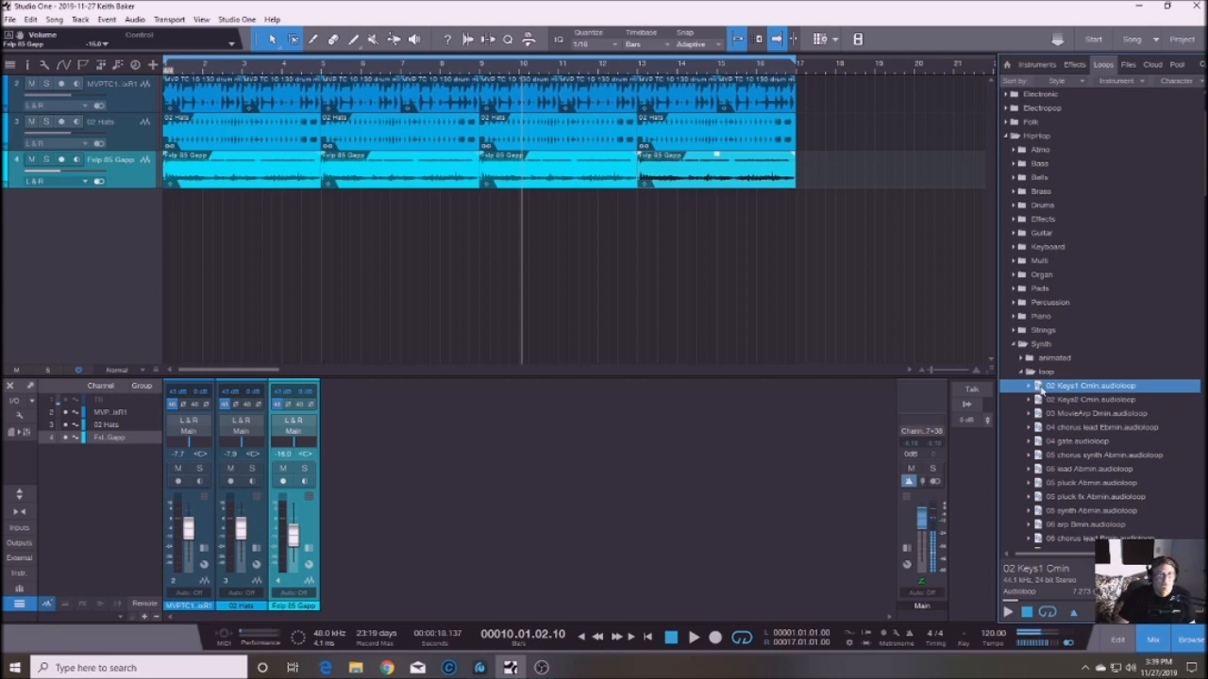
pyautogui.moveTo(1041, 389); pyautogui.dragTo(187, 243)
# Play the arrangement from the start and lower the 02 Keys1 Cmin channel's volume to -7.7 dB.
pyautogui.click(582, 640)
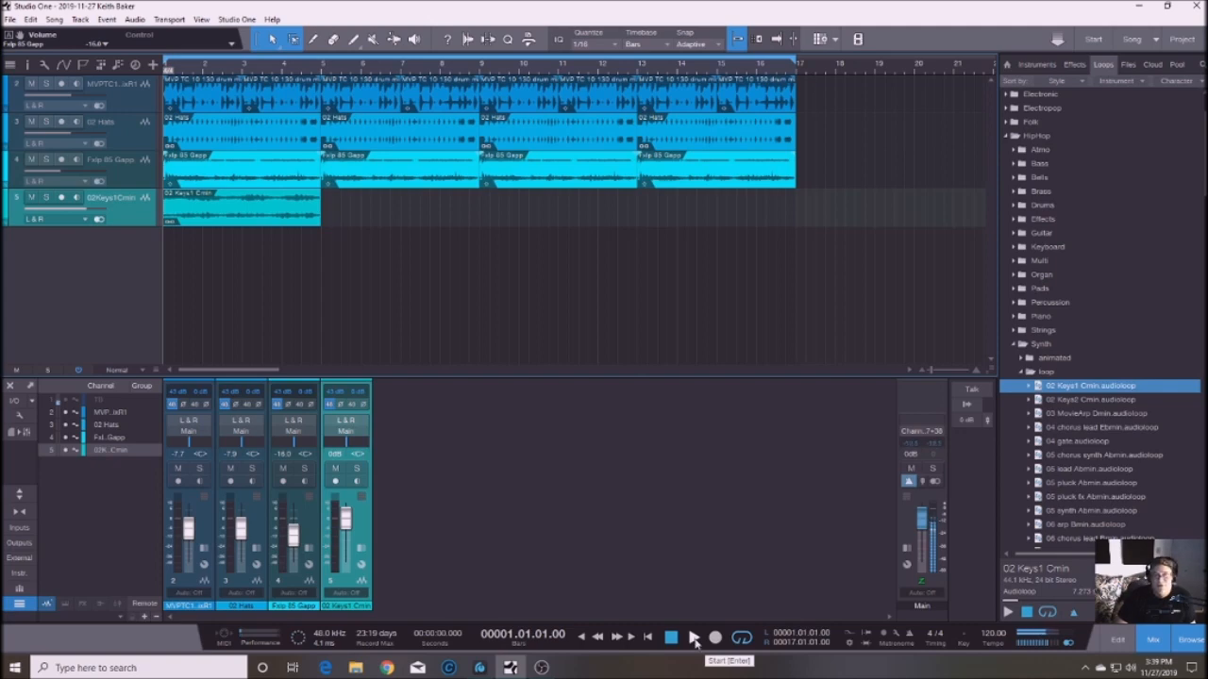
pyautogui.click(695, 638)
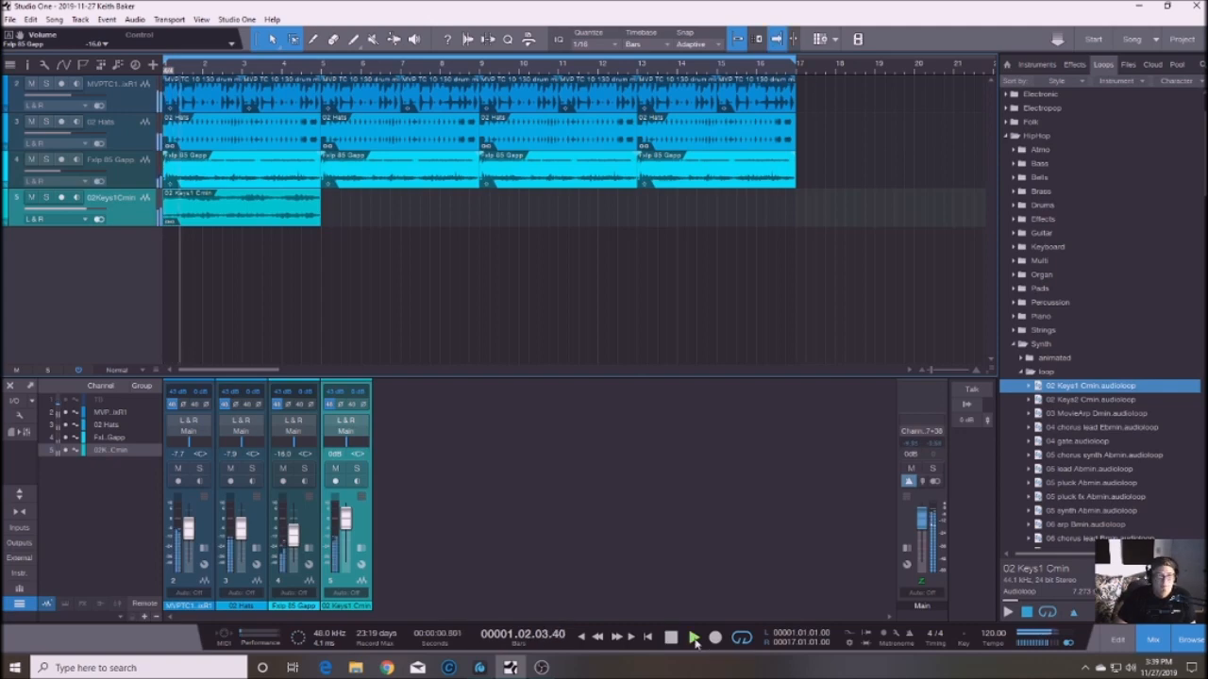
pyautogui.moveTo(346, 519); pyautogui.dragTo(351, 537)
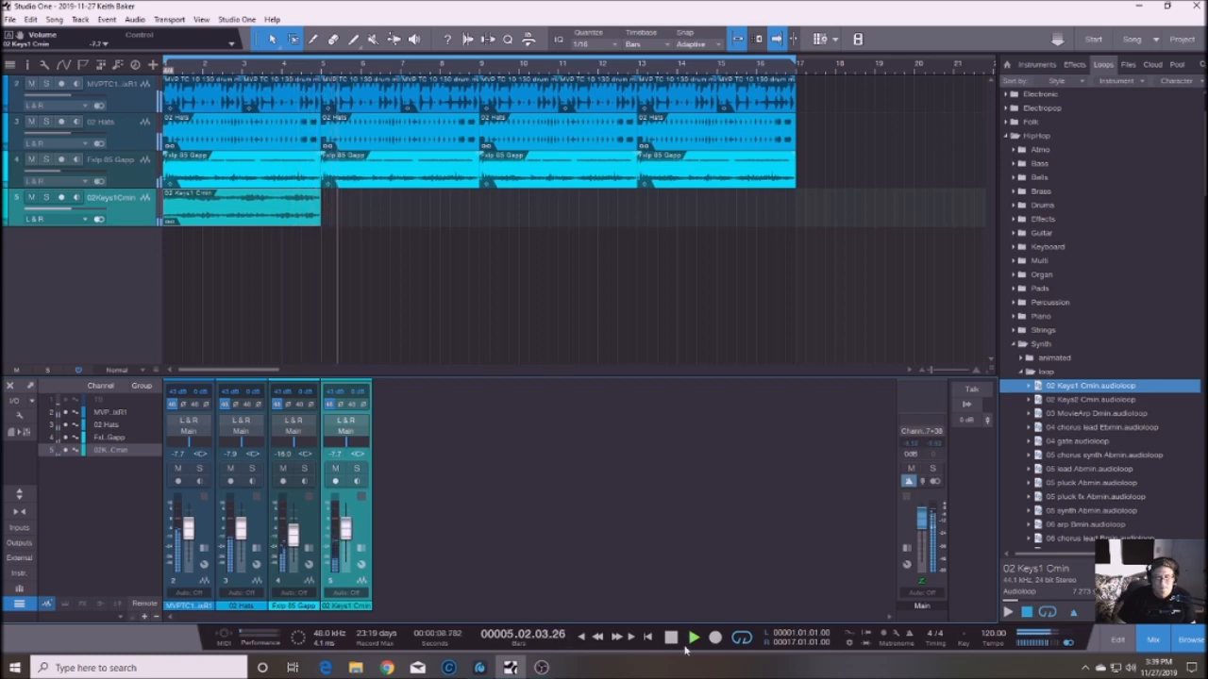
pyautogui.press('space')
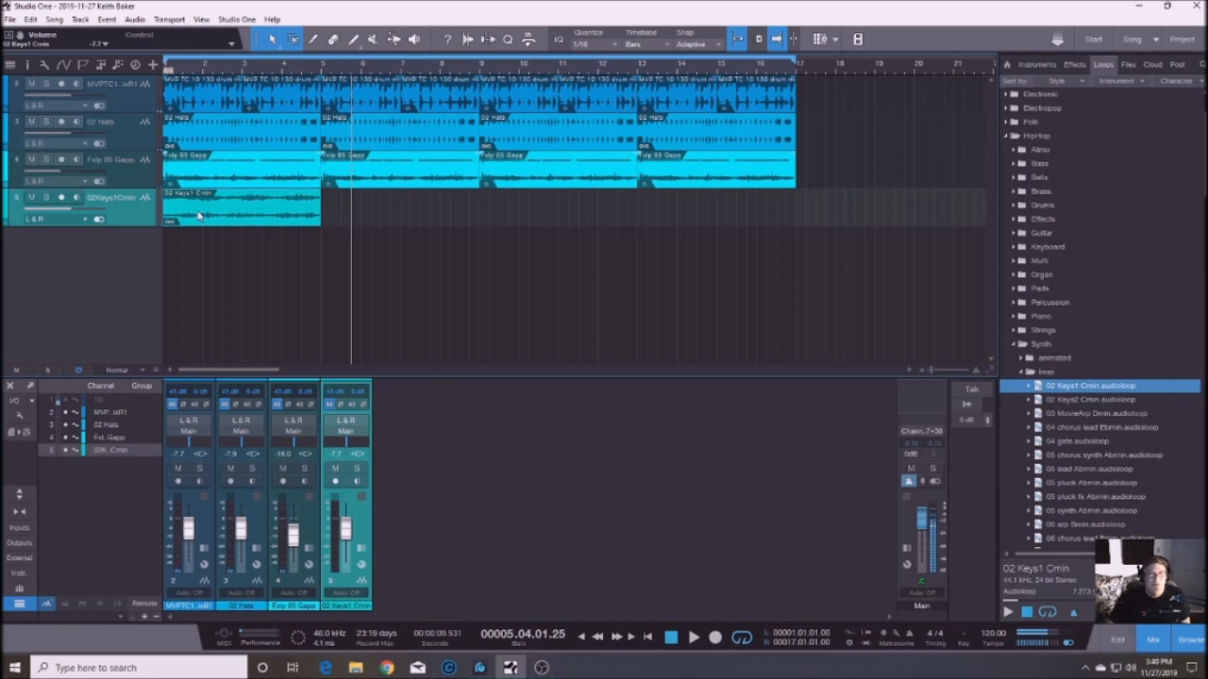
# Duplicate the 02 Keys1 Cmin loop three times to fill the 16 bars and play the arrangement from the start.
pyautogui.press('d')
pyautogui.press('d')
pyautogui.press('d')
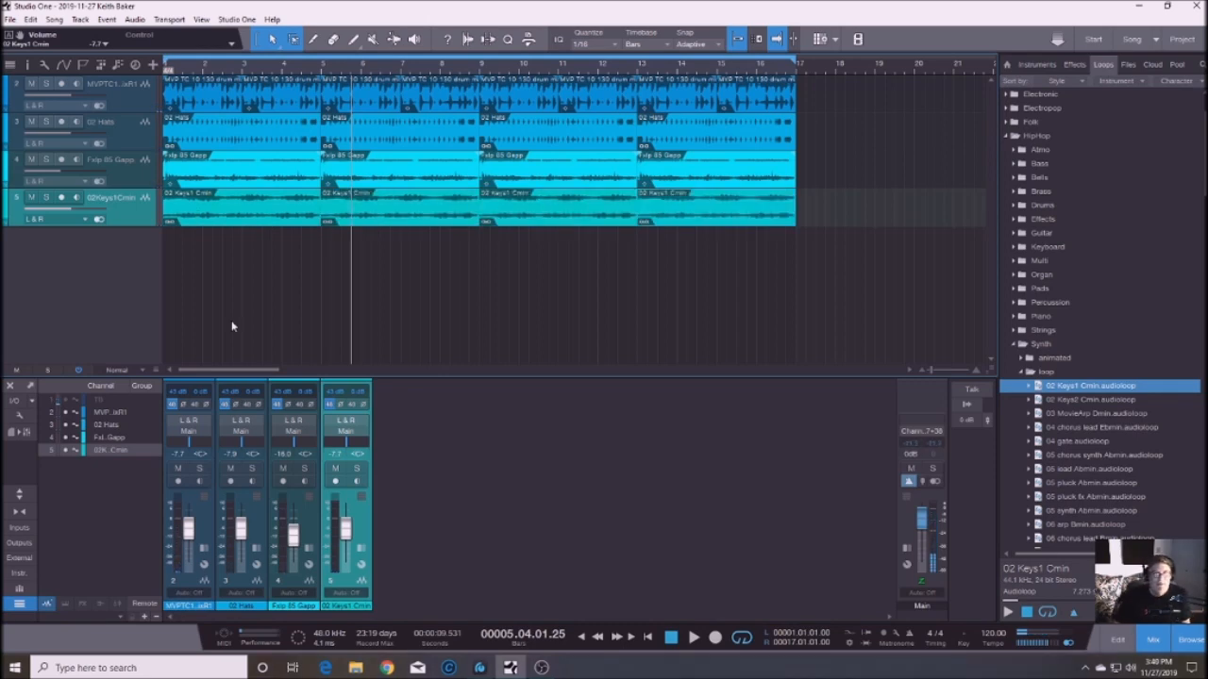
pyautogui.click(581, 638)
pyautogui.click(694, 638)
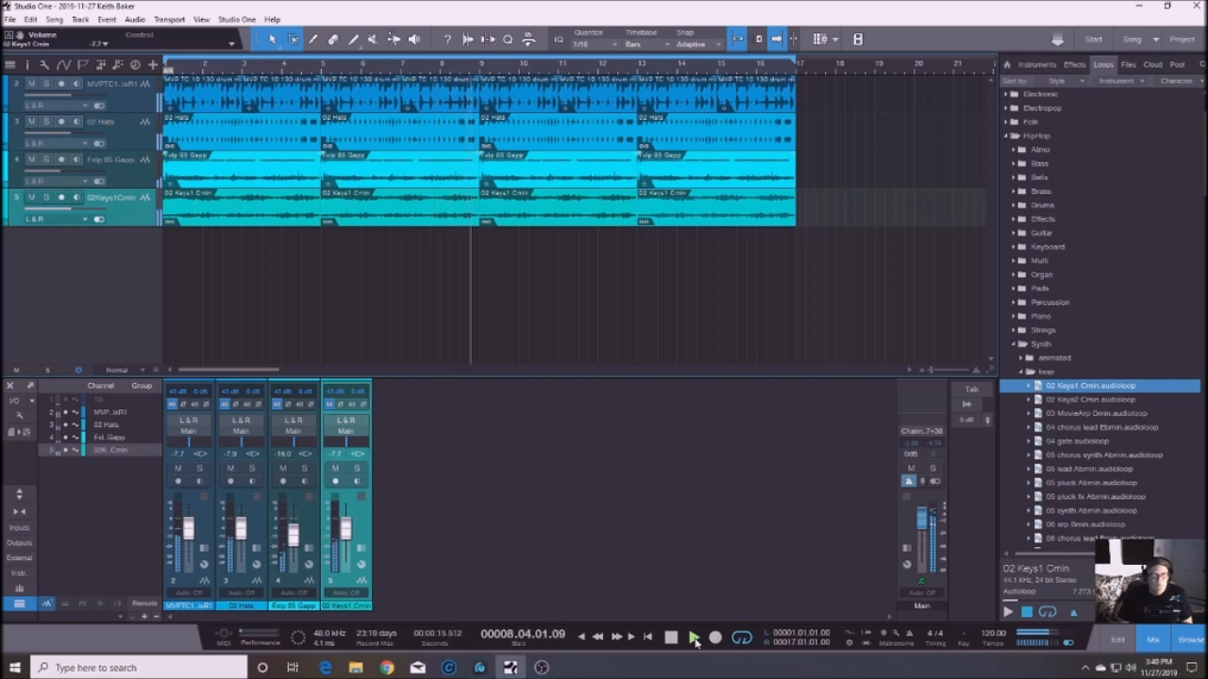
pyautogui.click(671, 638)
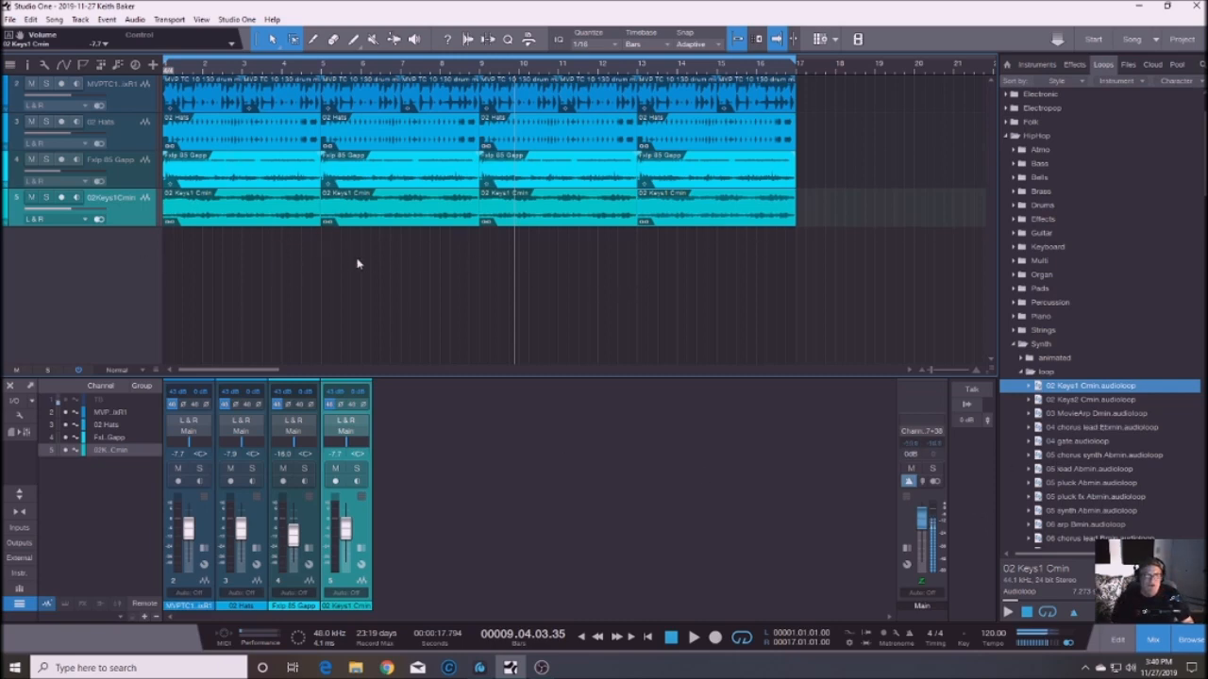
# Preview 02 Keys2 Cmin, 03 MovieArp Dmin, 04 chorus lead Ebmin and 04 gate, and place 03 MovieArp Dmin on a new track at bar 1.
pyautogui.click(1038, 401)
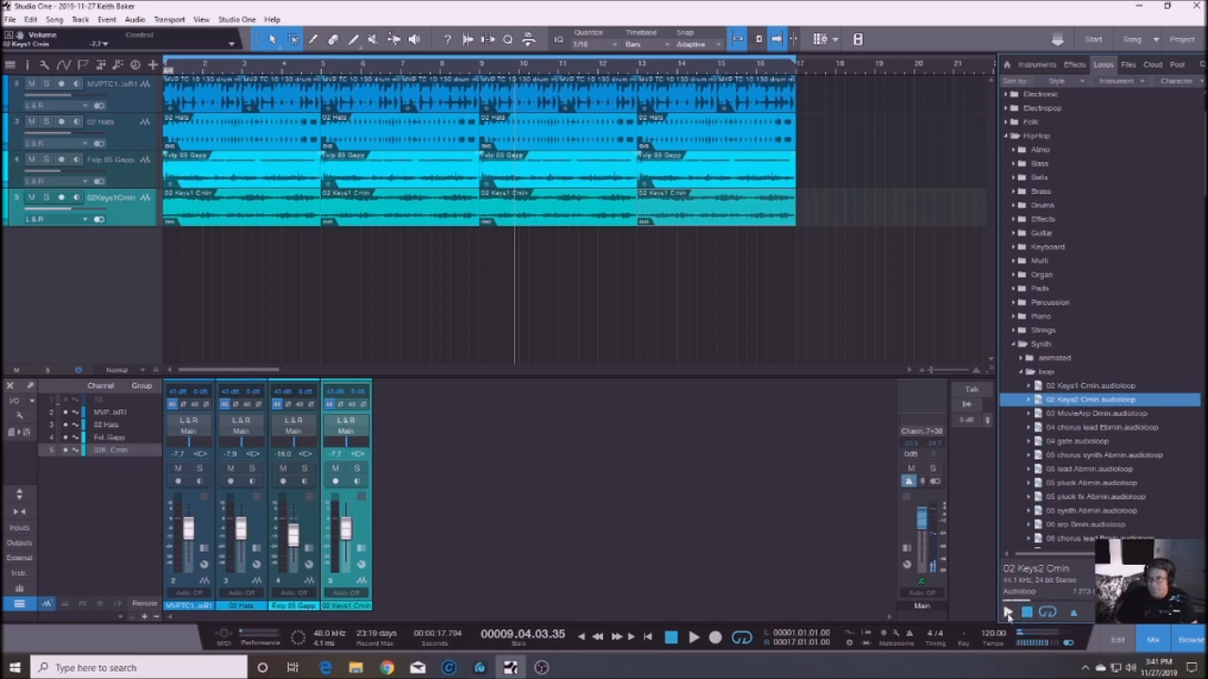
pyautogui.click(1041, 416)
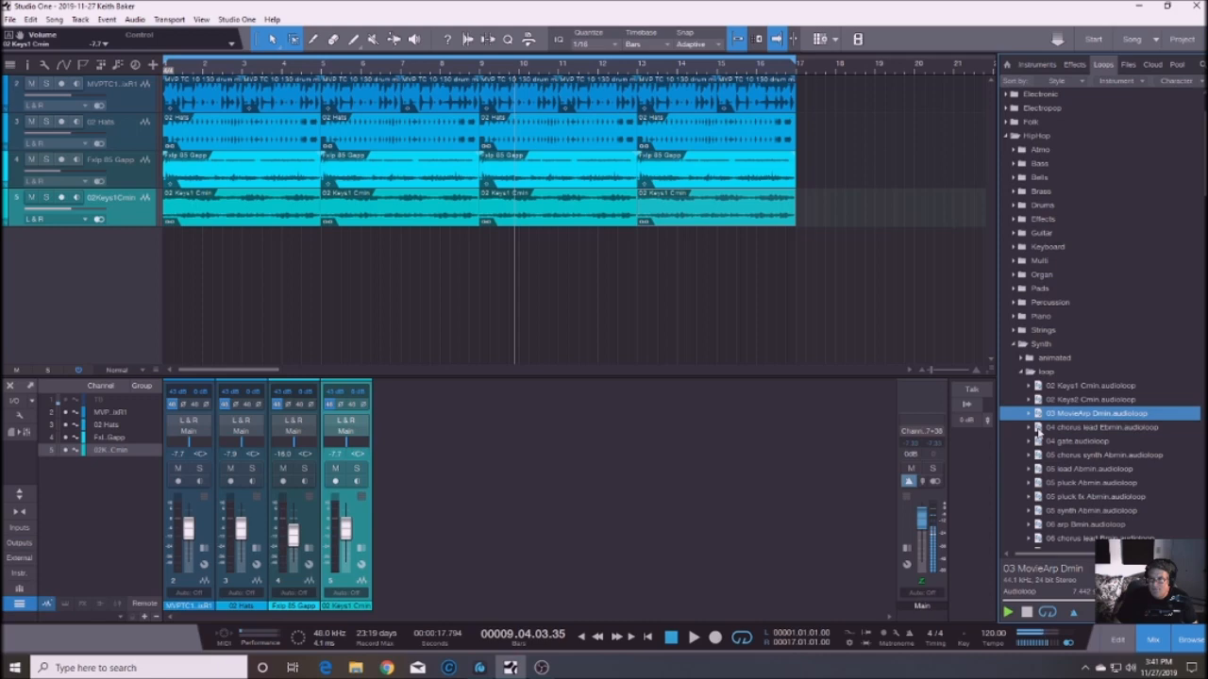
pyautogui.click(1039, 430)
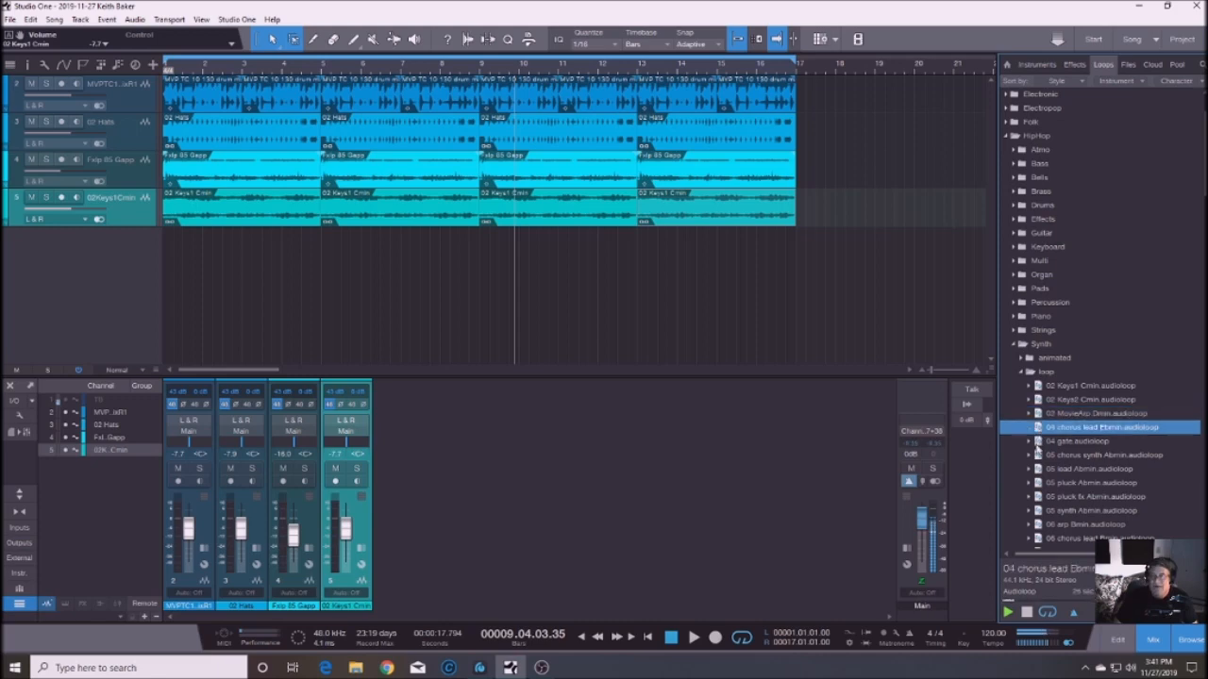
pyautogui.click(1036, 442)
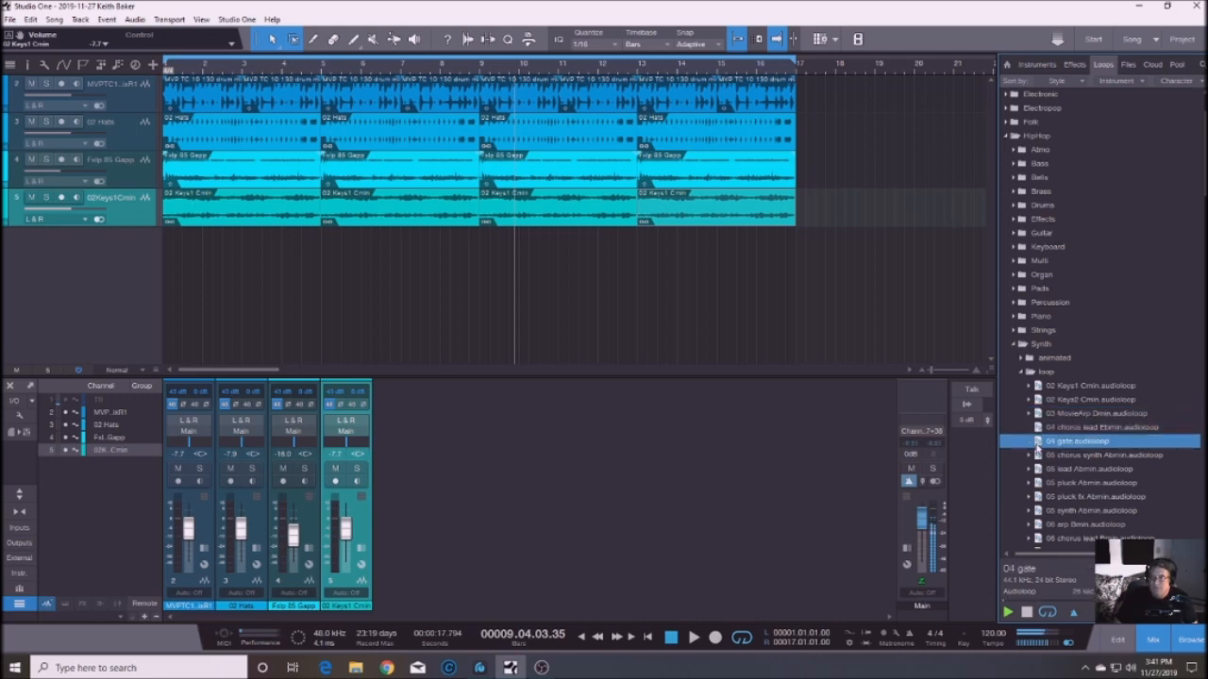
pyautogui.click(1036, 415)
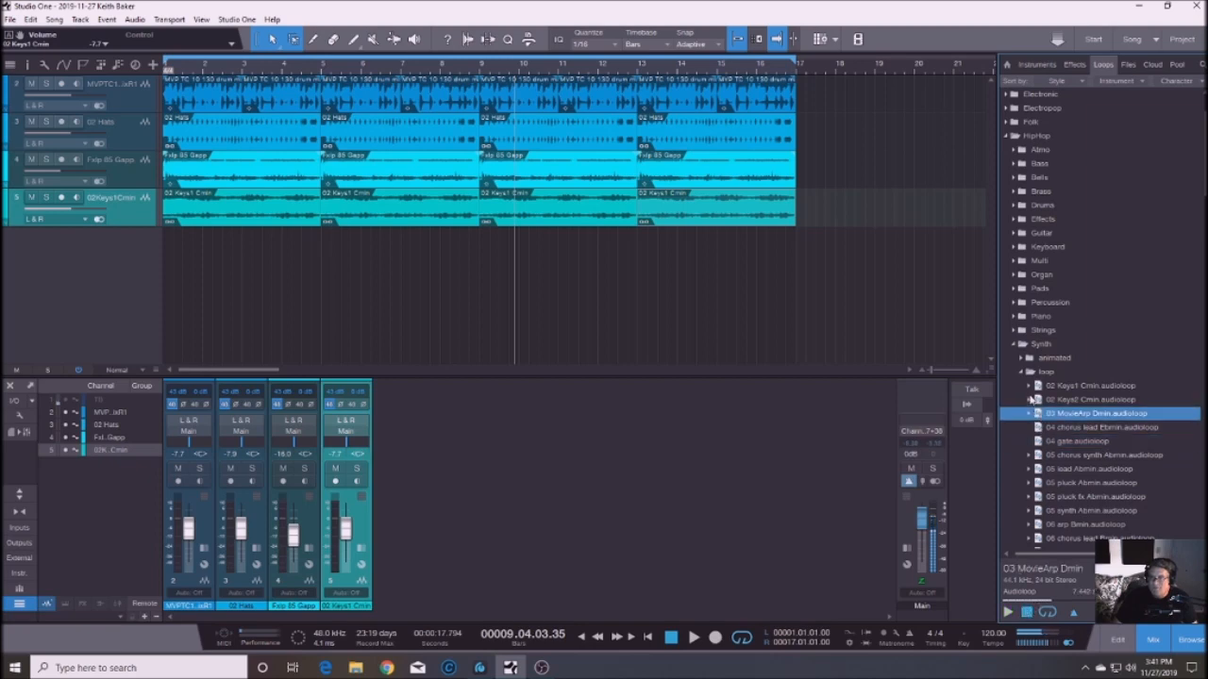
pyautogui.moveTo(1038, 415); pyautogui.dragTo(176, 277)
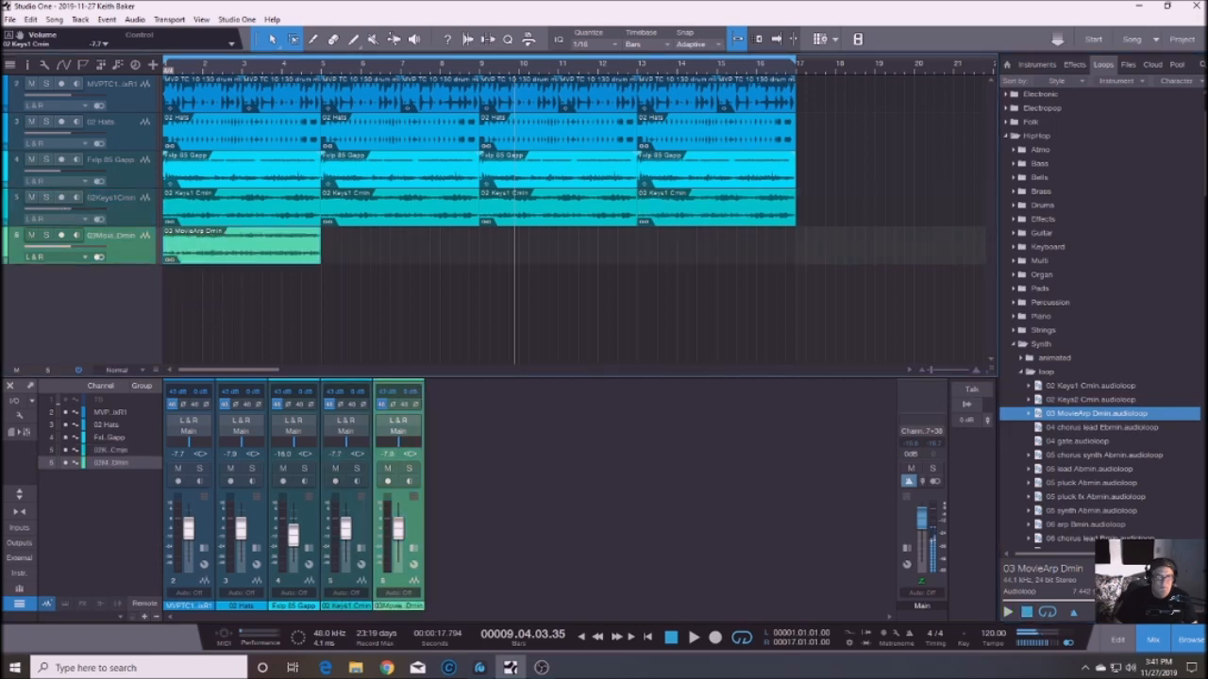
# Play the arrangement from the start and raise the 03 MovieArp Dmin channel's volume to -4.8 dB.
pyautogui.click(582, 638)
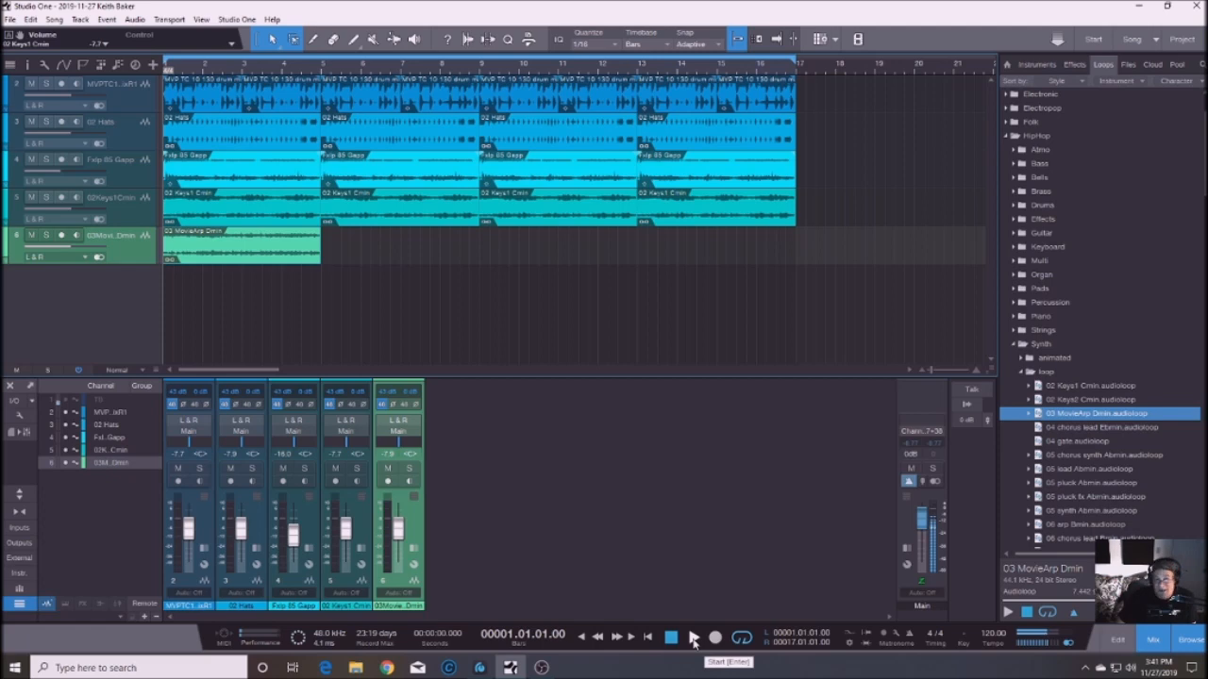
pyautogui.click(694, 640)
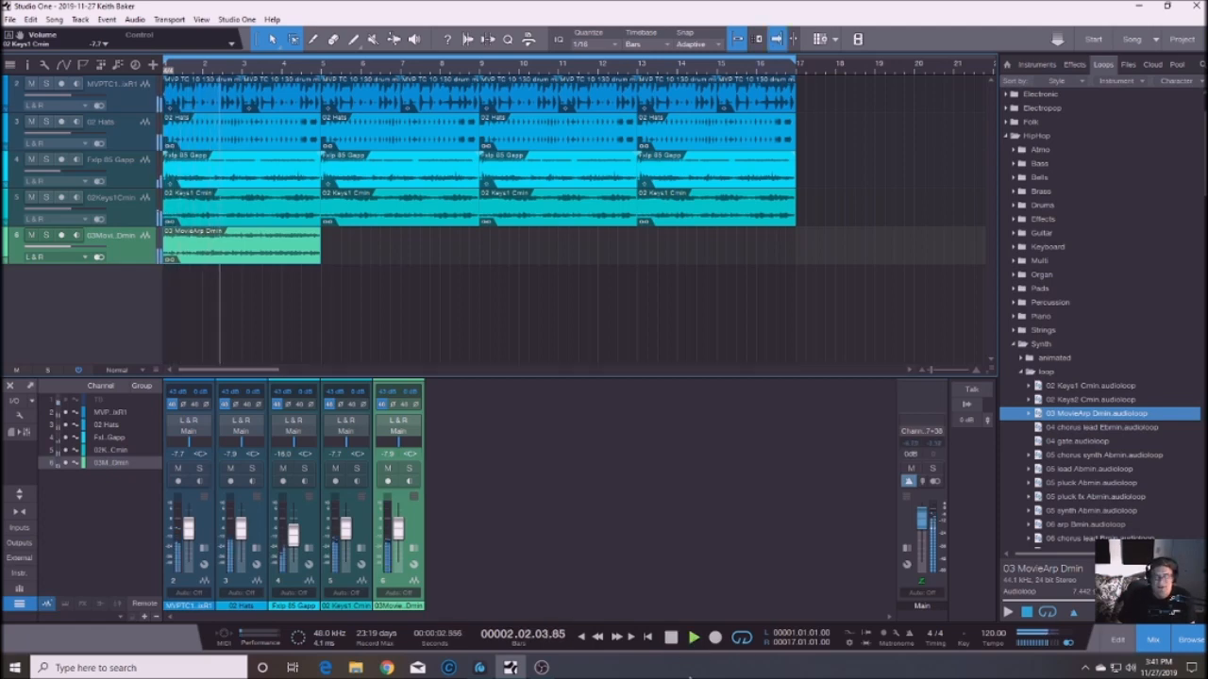
pyautogui.click(671, 640)
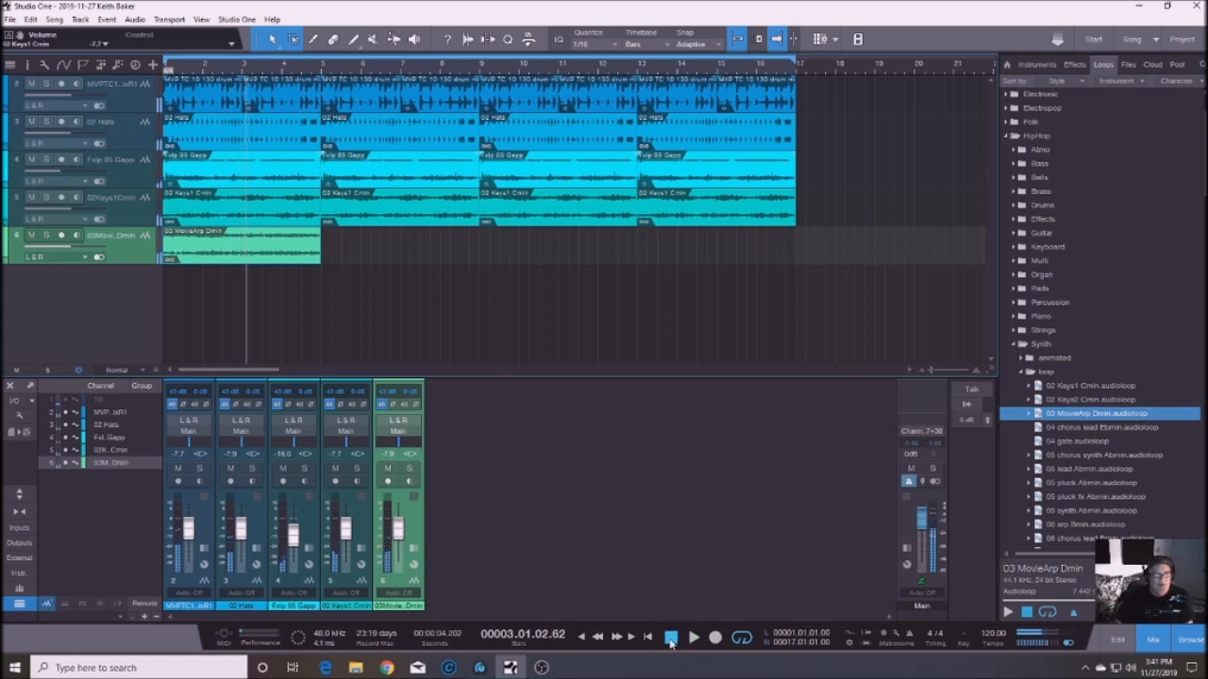
pyautogui.moveTo(398, 535); pyautogui.dragTo(399, 527)
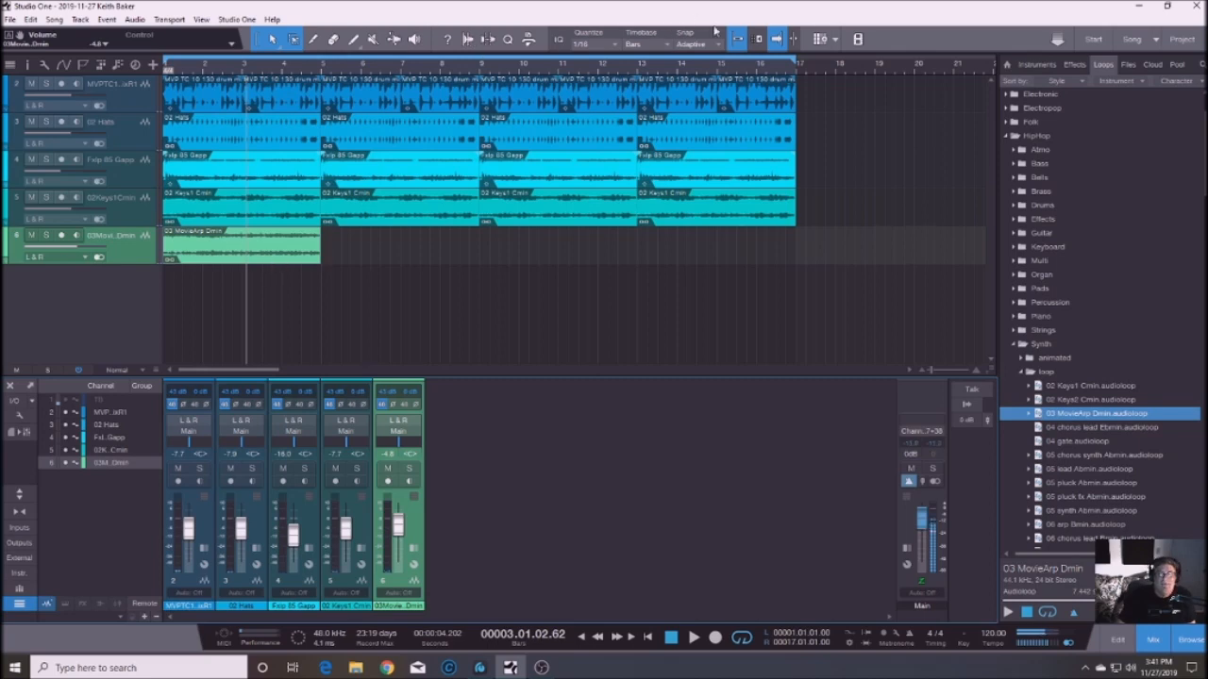
# Shorten the playback loop range to run from bar 1 to bar 5.
pyautogui.moveTo(797, 63); pyautogui.dragTo(322, 64)
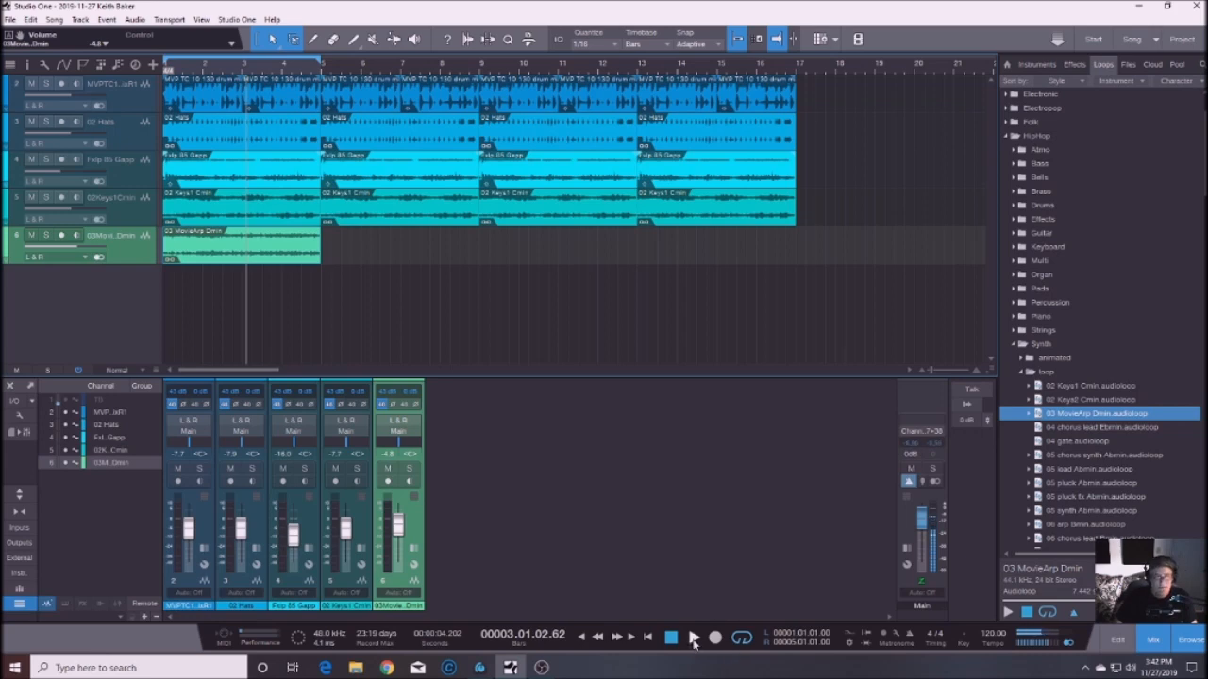
pyautogui.rightClick(274, 260)
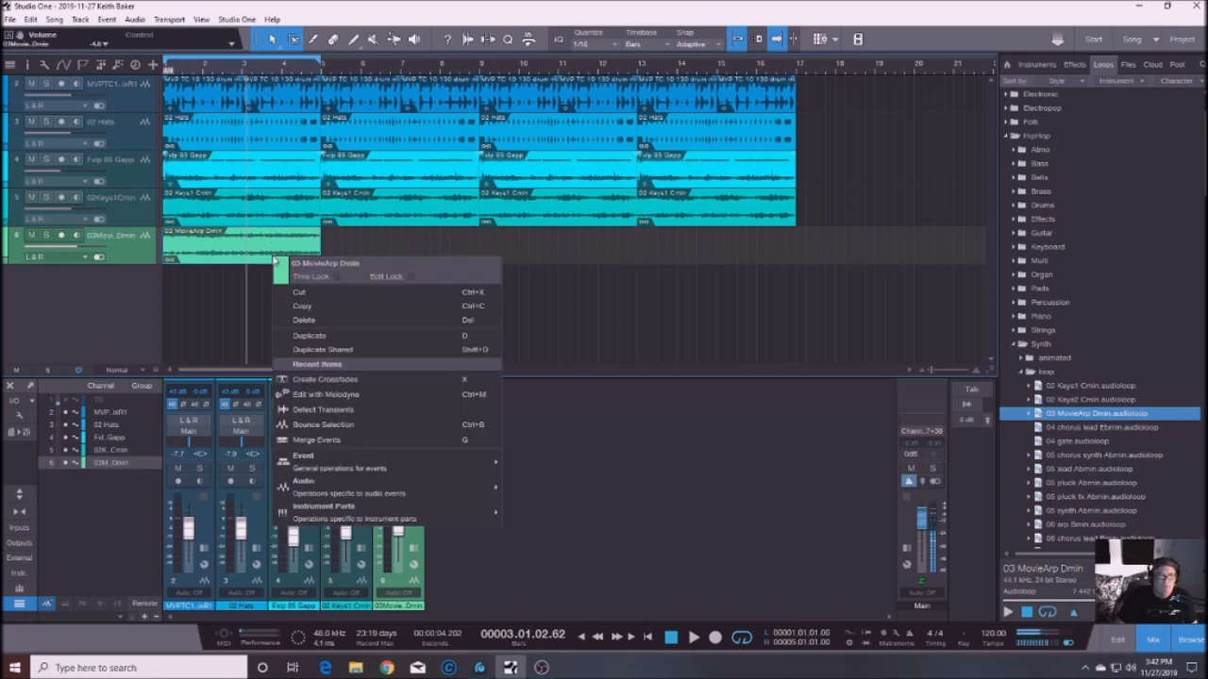
pyautogui.click(214, 248)
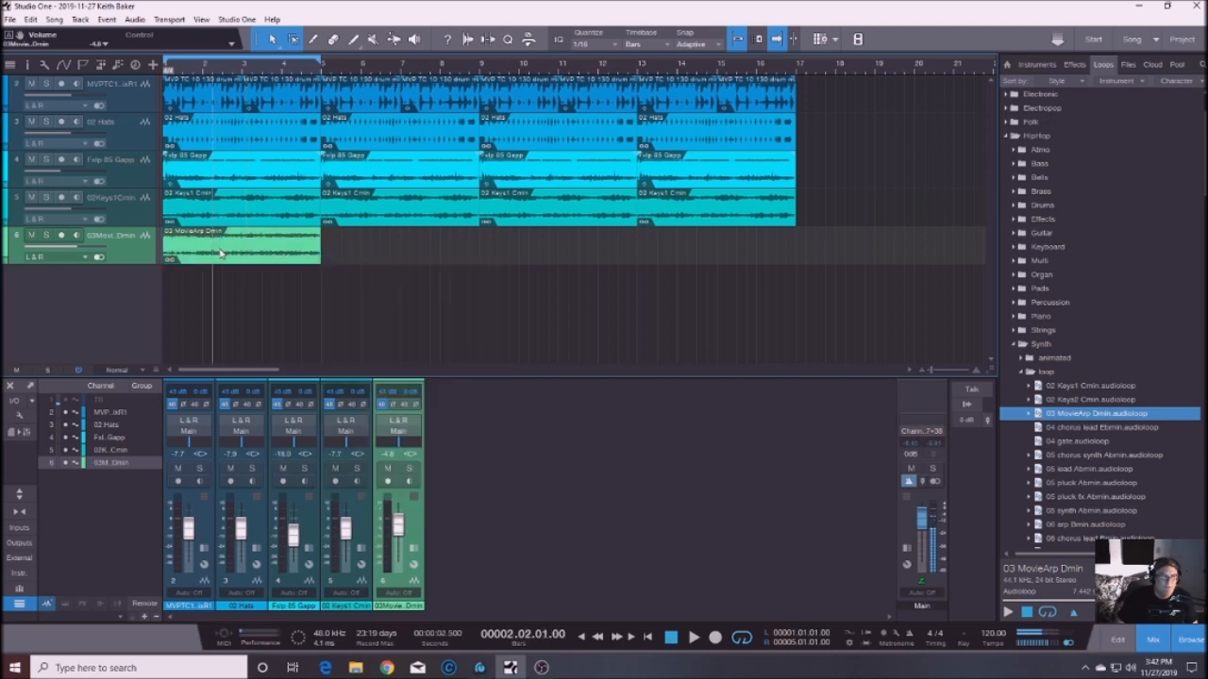
pyautogui.rightClick(220, 252)
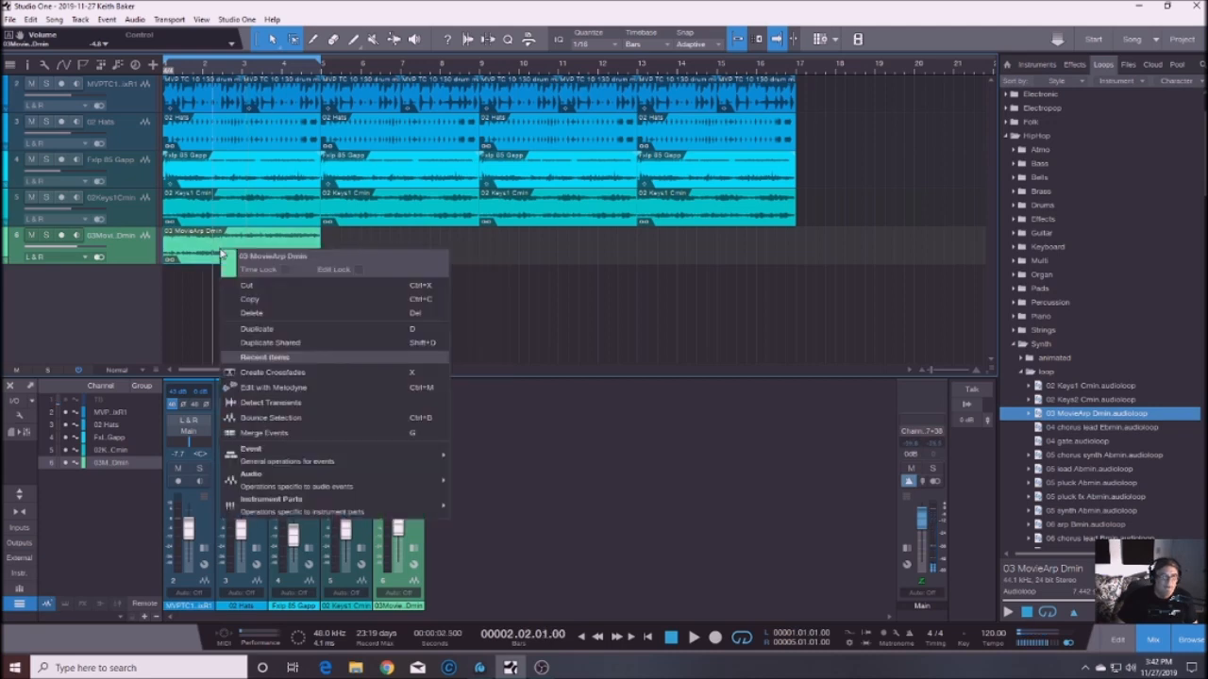
pyautogui.click(581, 317)
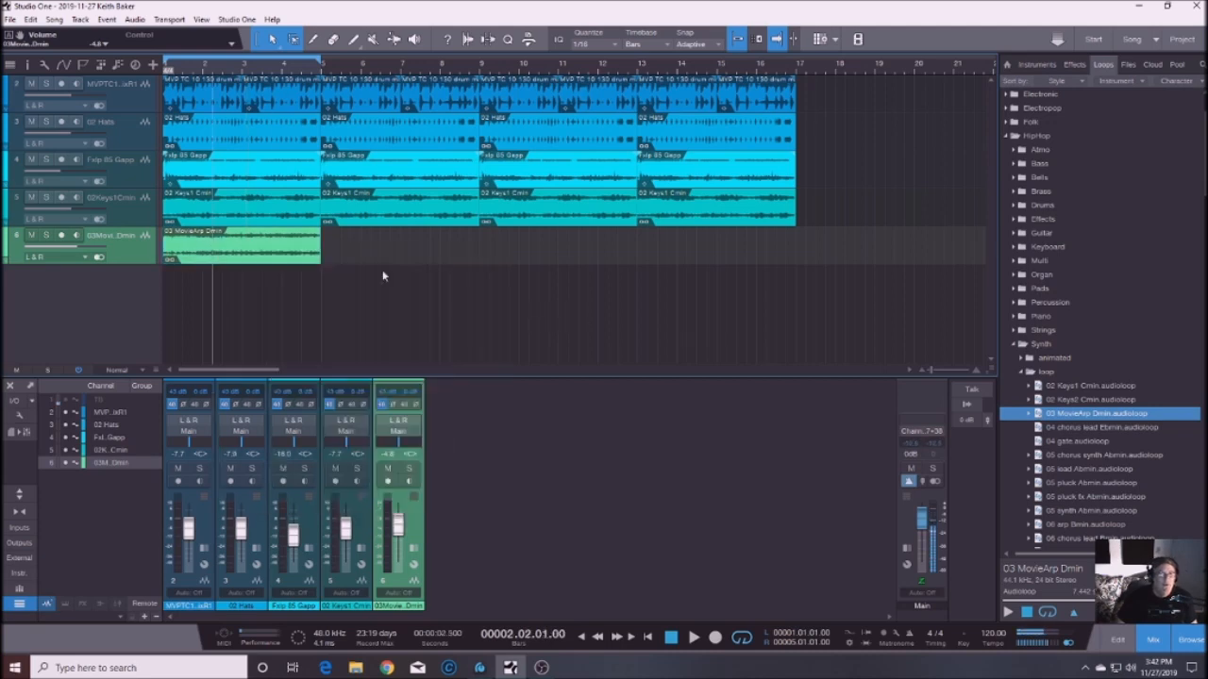
# Play the looped section and transpose the 03 MovieArp Dmin event up by 1 semitone.
pyautogui.click(265, 258)
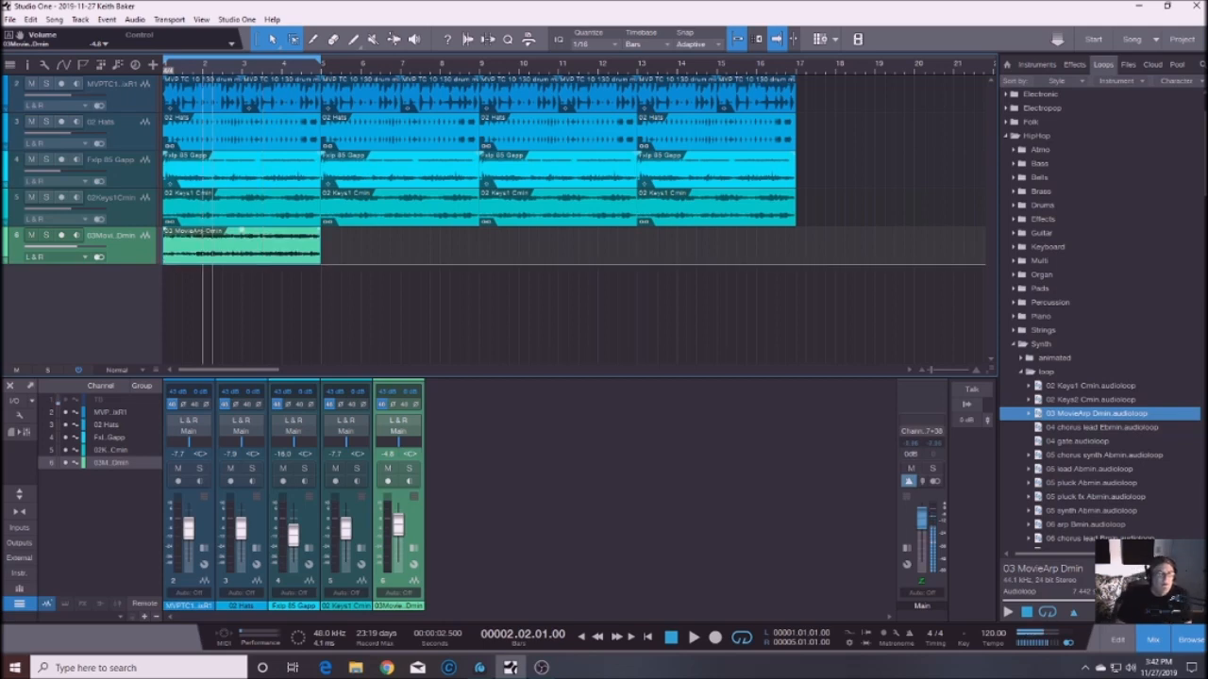
pyautogui.rightClick(279, 262)
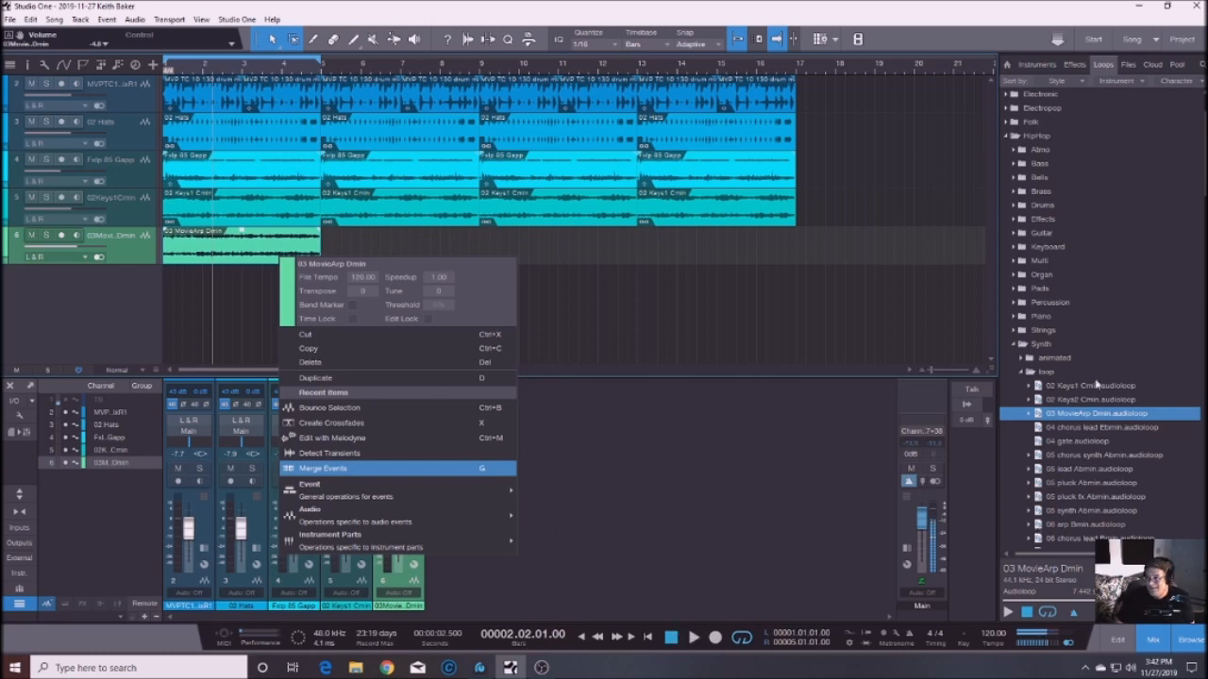
pyautogui.click(694, 639)
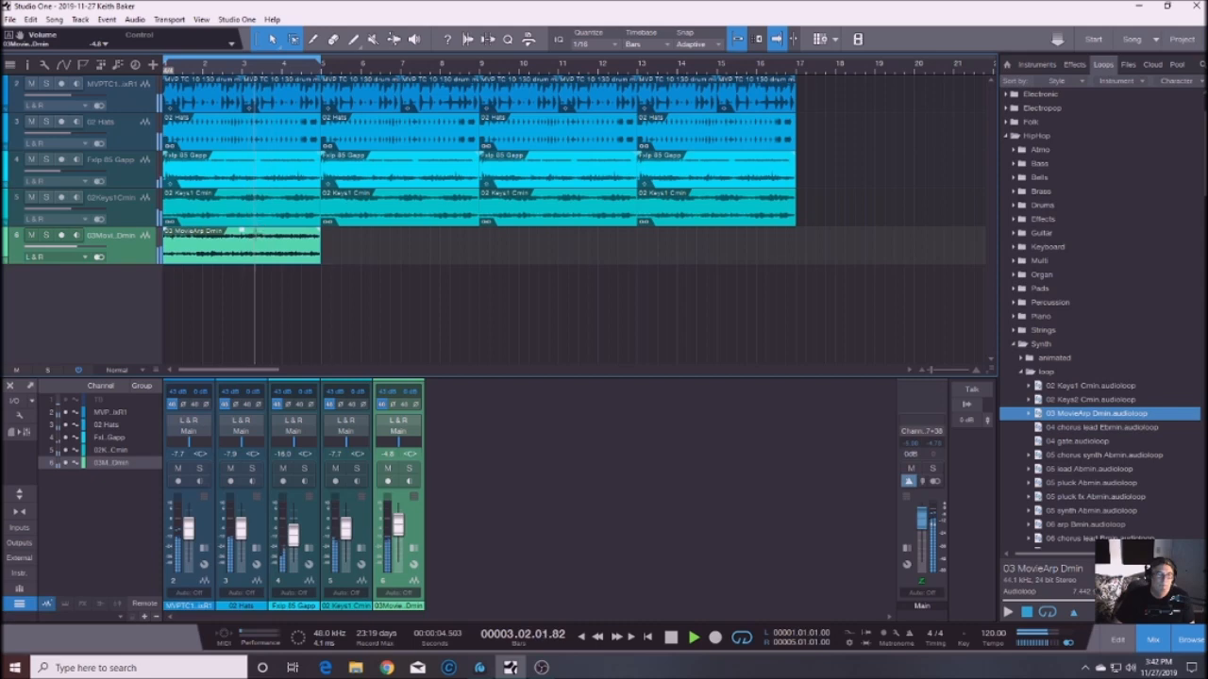
pyautogui.rightClick(250, 253)
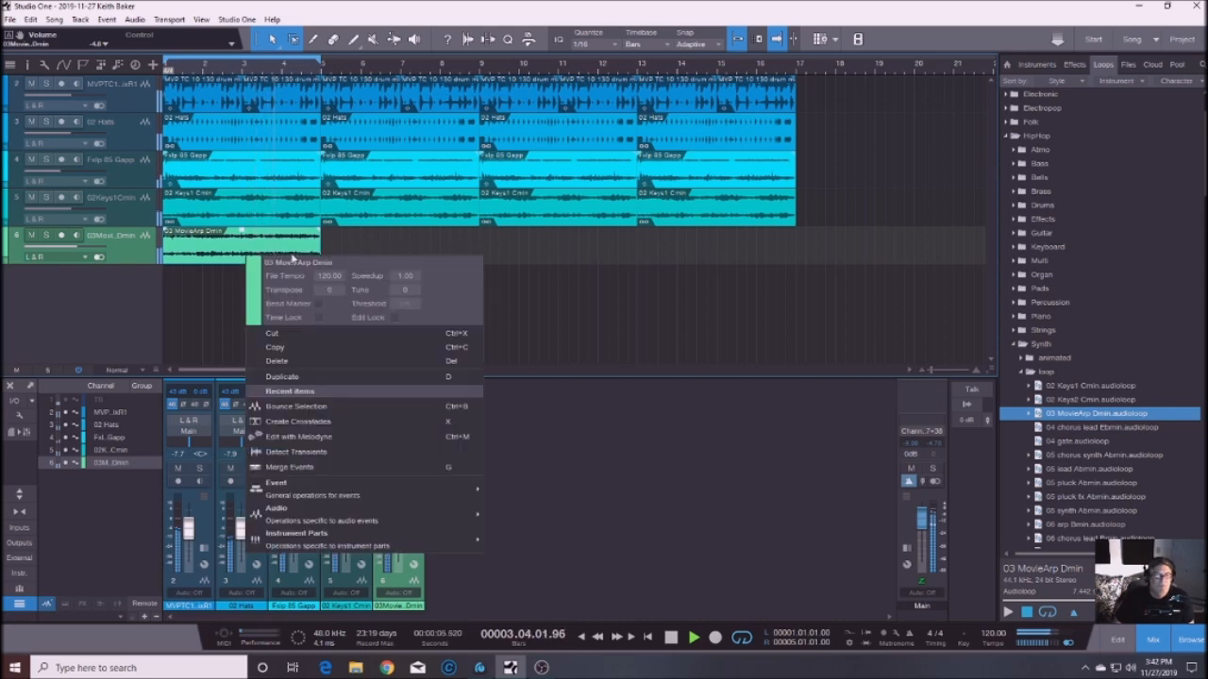
pyautogui.click(324, 291)
pyautogui.write('1')
pyautogui.press('Return')
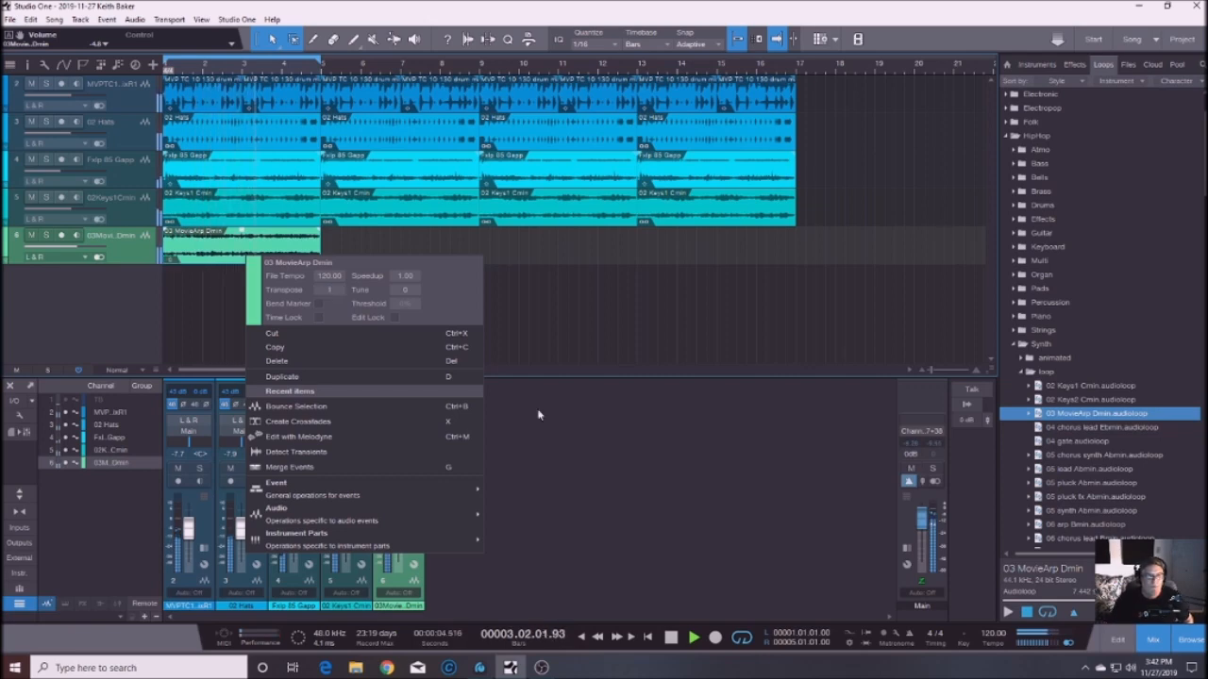
# Try transposing the 03 MovieArp Dmin event by 2 and by 3 semitones during playback, and stop playback.
pyautogui.click(328, 290)
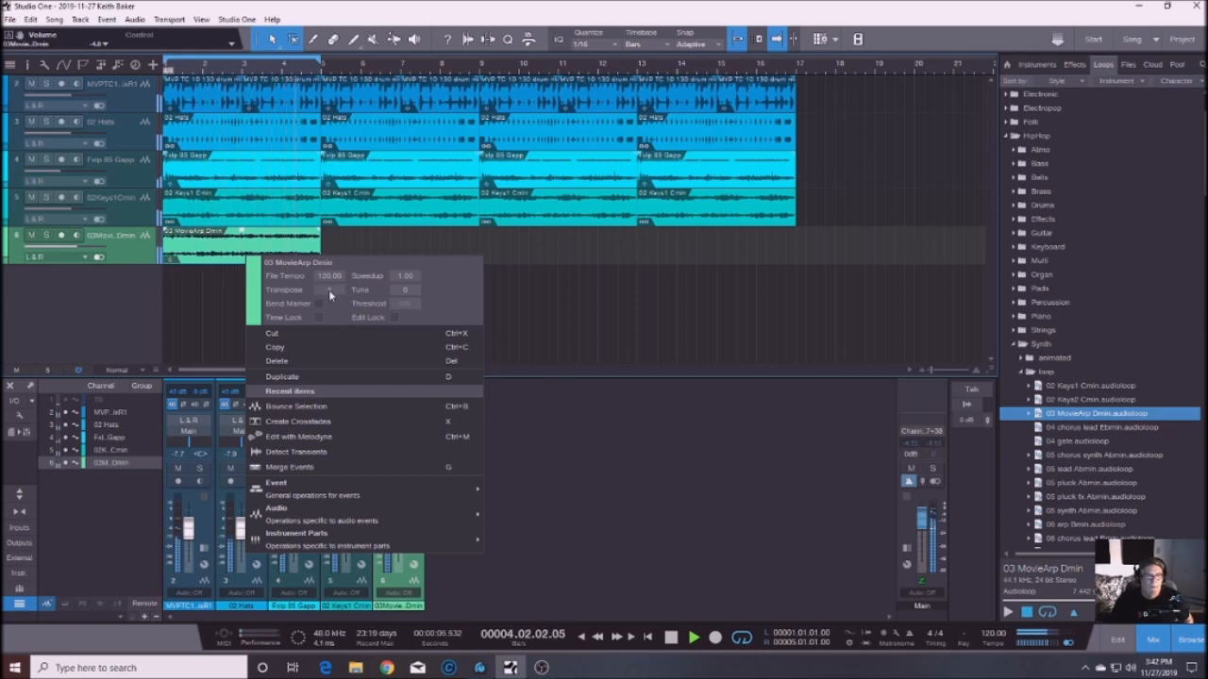
pyautogui.write('2')
pyautogui.press('Return')
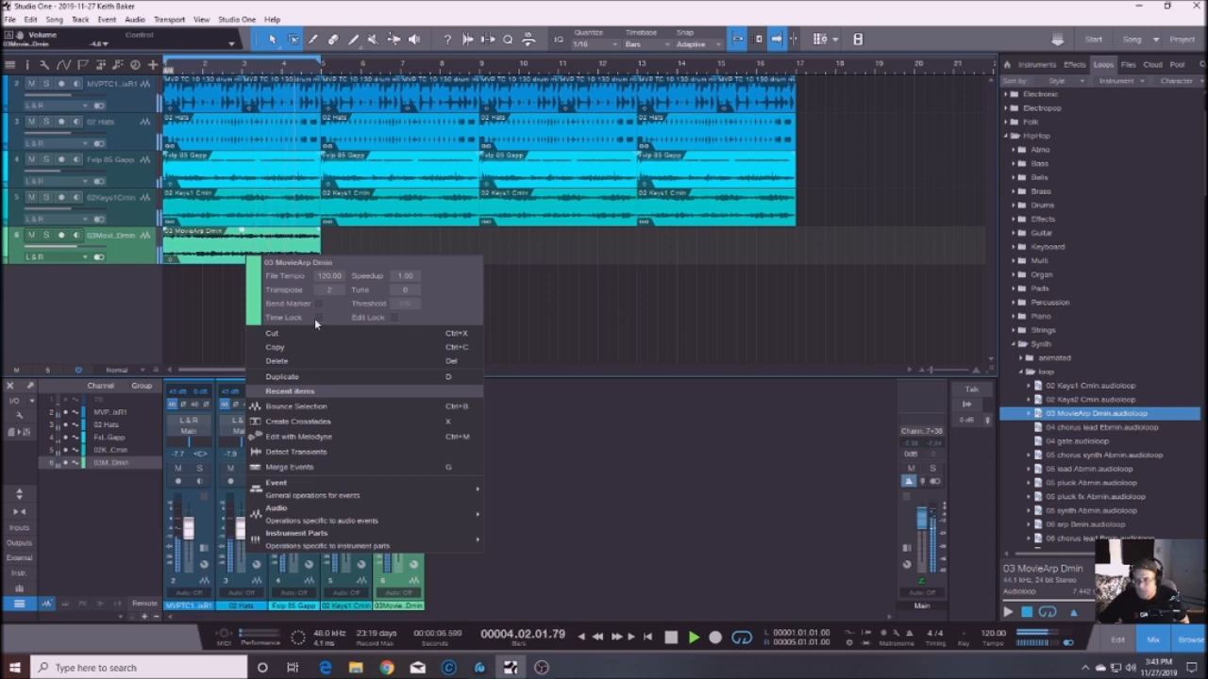
pyautogui.click(329, 293)
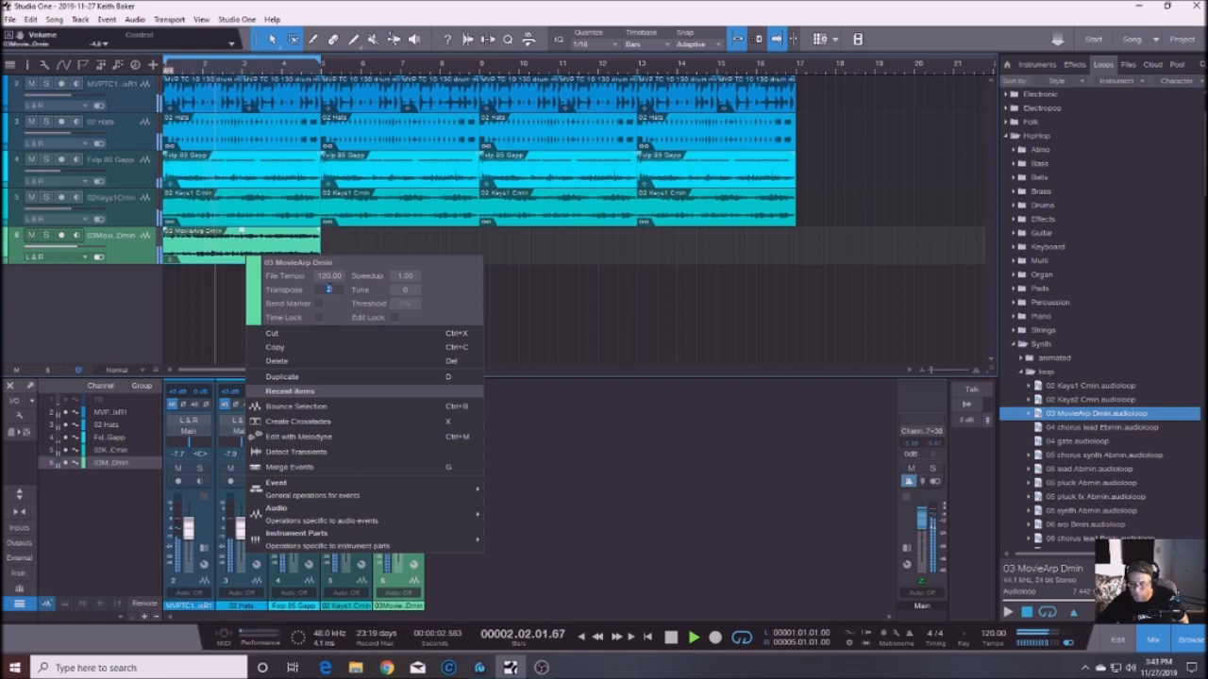
pyautogui.press('Return')
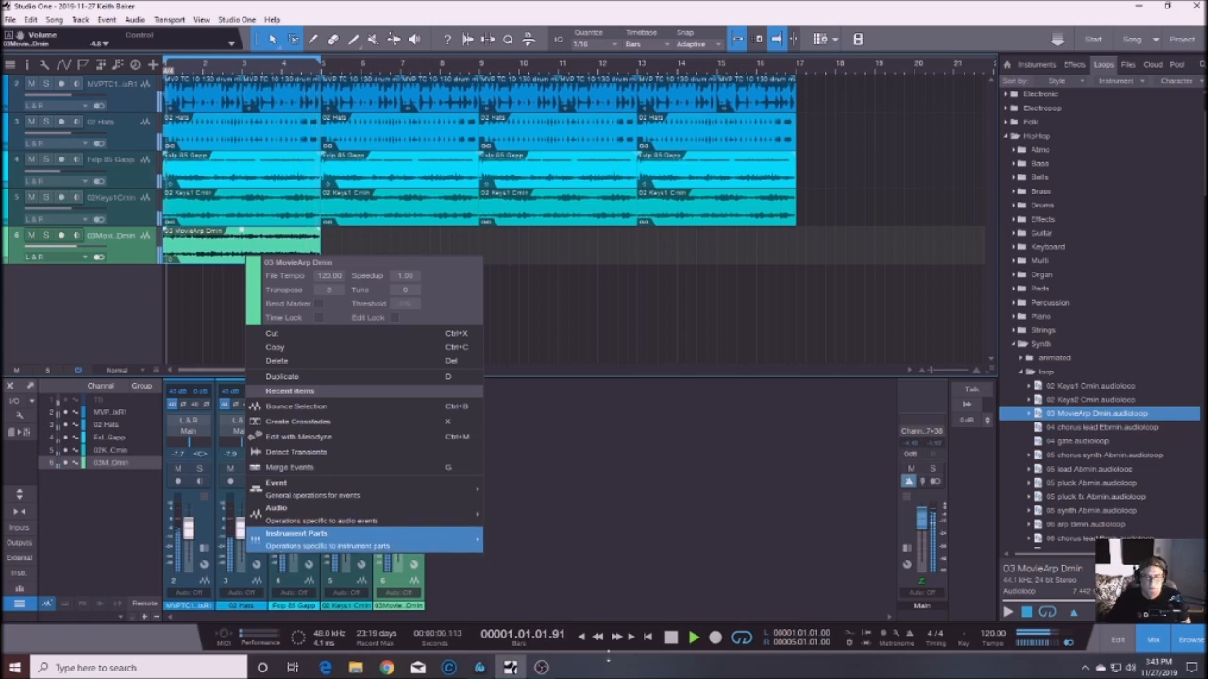
pyautogui.click(608, 660)
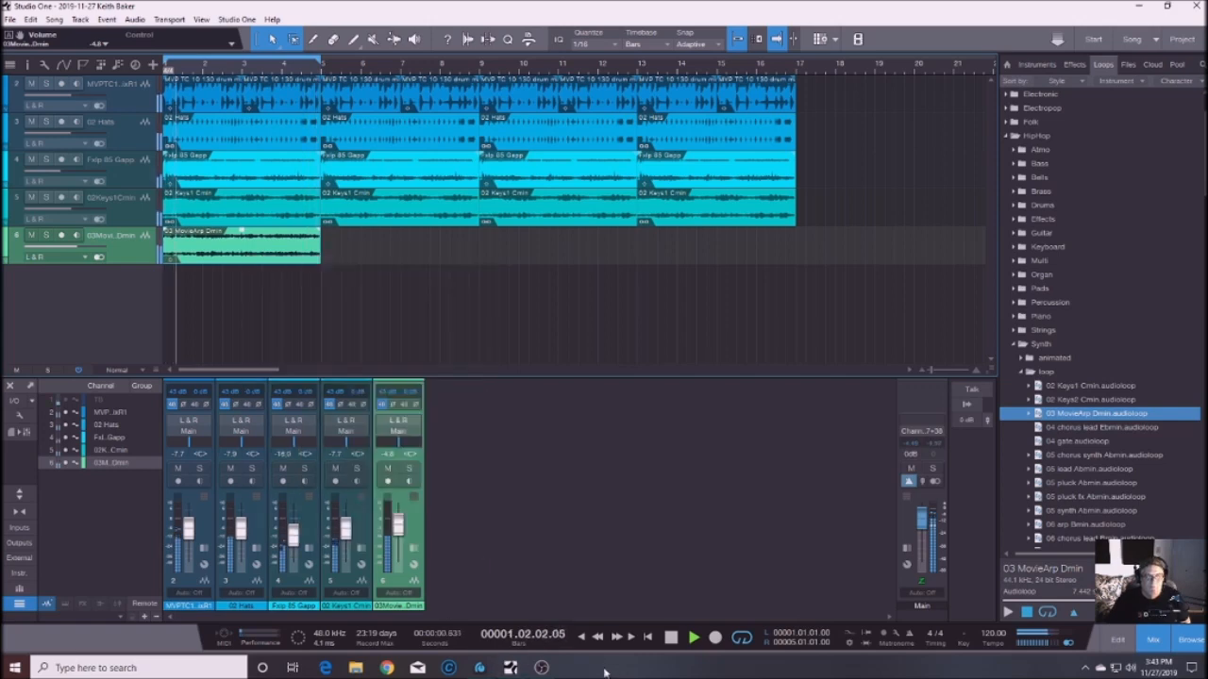
pyautogui.click(671, 640)
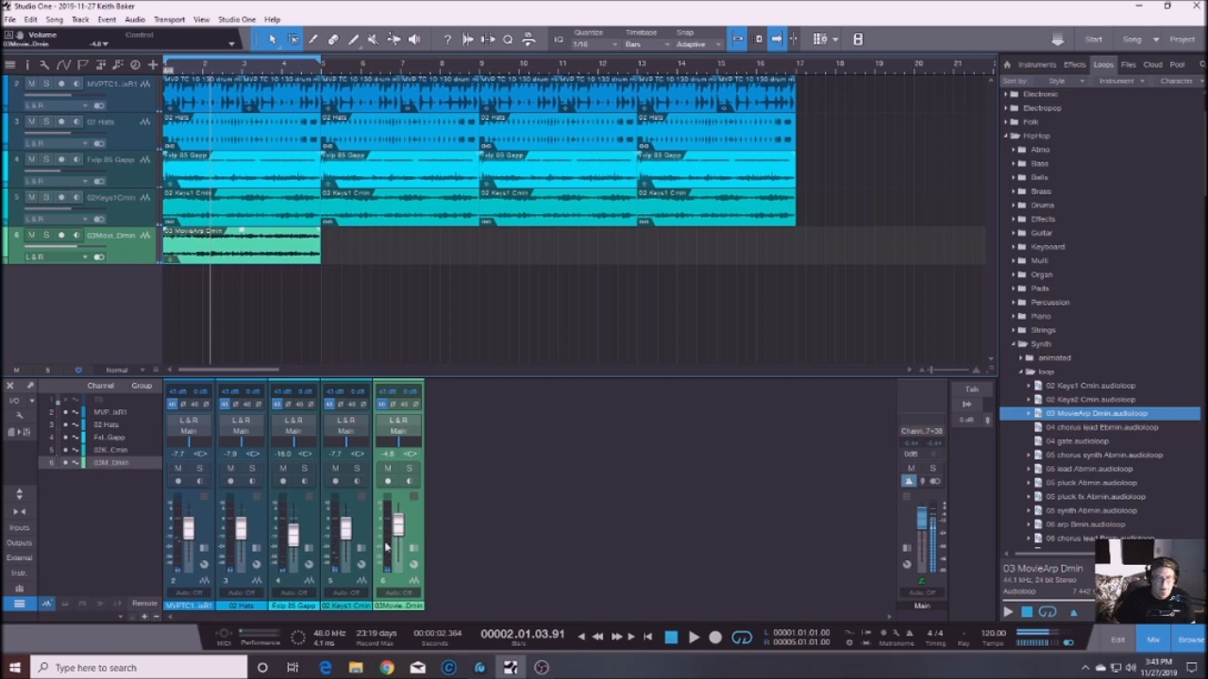
# Remove the 03 MovieArp Dmin track from the song.
pyautogui.moveTo(399, 527); pyautogui.dragTo(400, 531)
pyautogui.rightClick(128, 253)
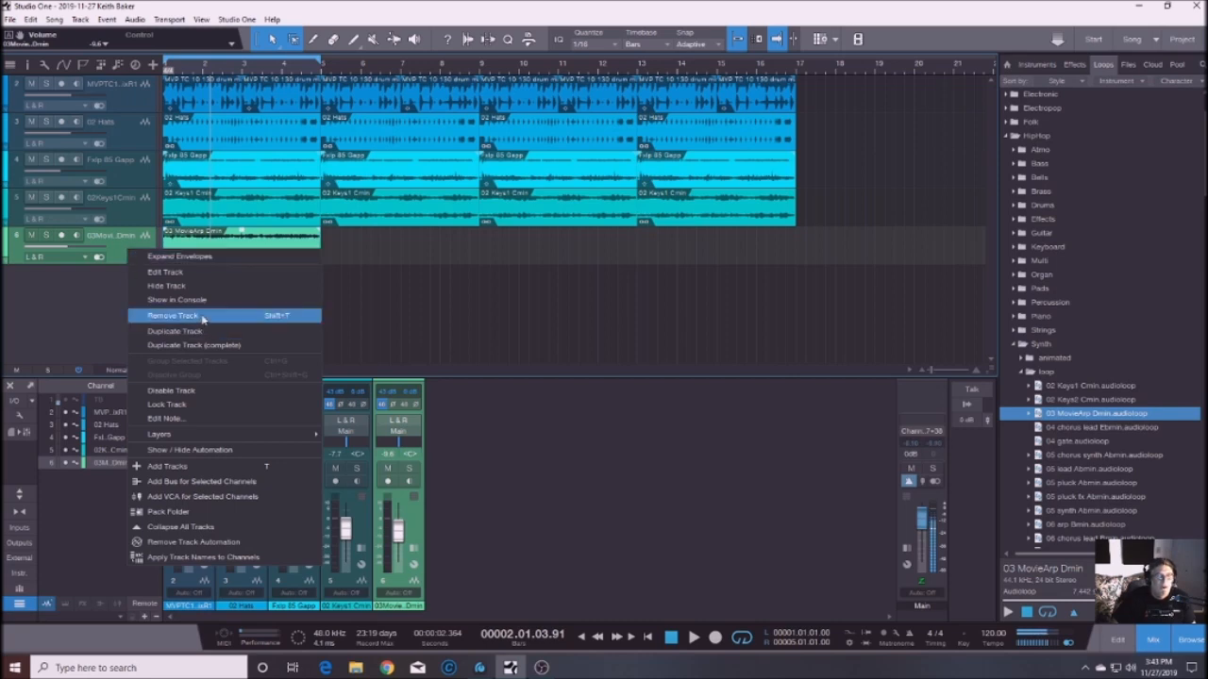
pyautogui.click(172, 315)
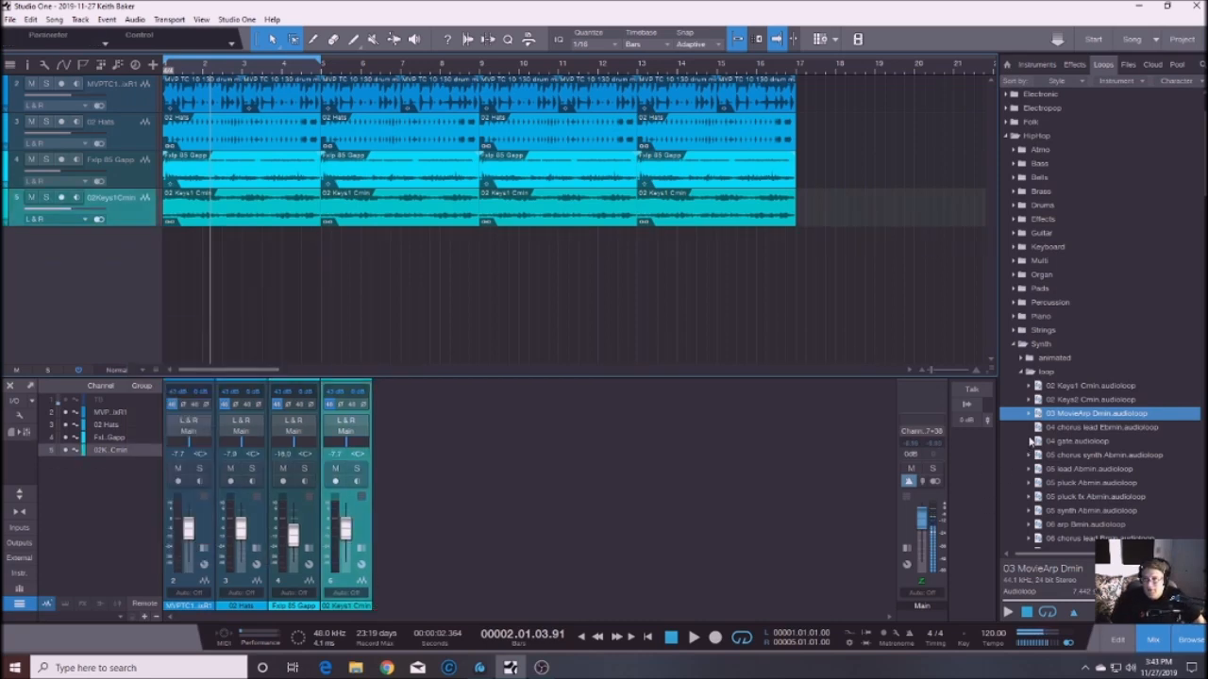
# Preview 05 chorus synth Abmin, 05 lead Abmin and 05 pluck Abmin, and place 05 pluck Abmin on a new track at bar 1.
pyautogui.click(1038, 456)
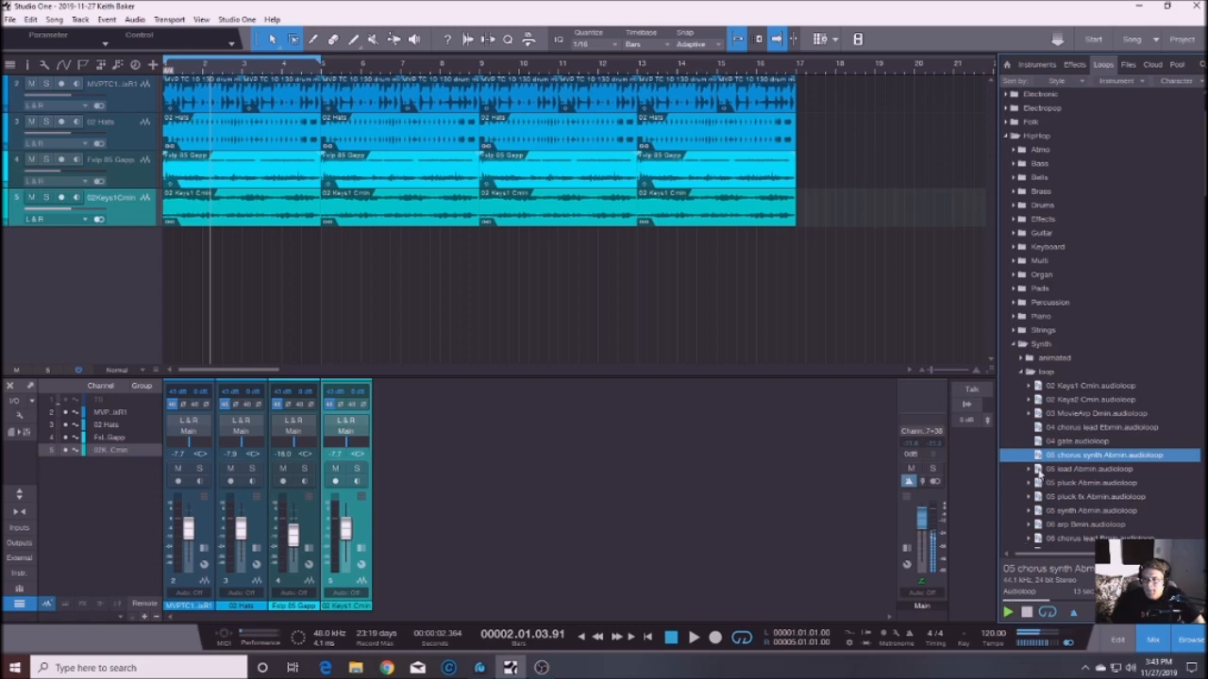
pyautogui.click(1038, 469)
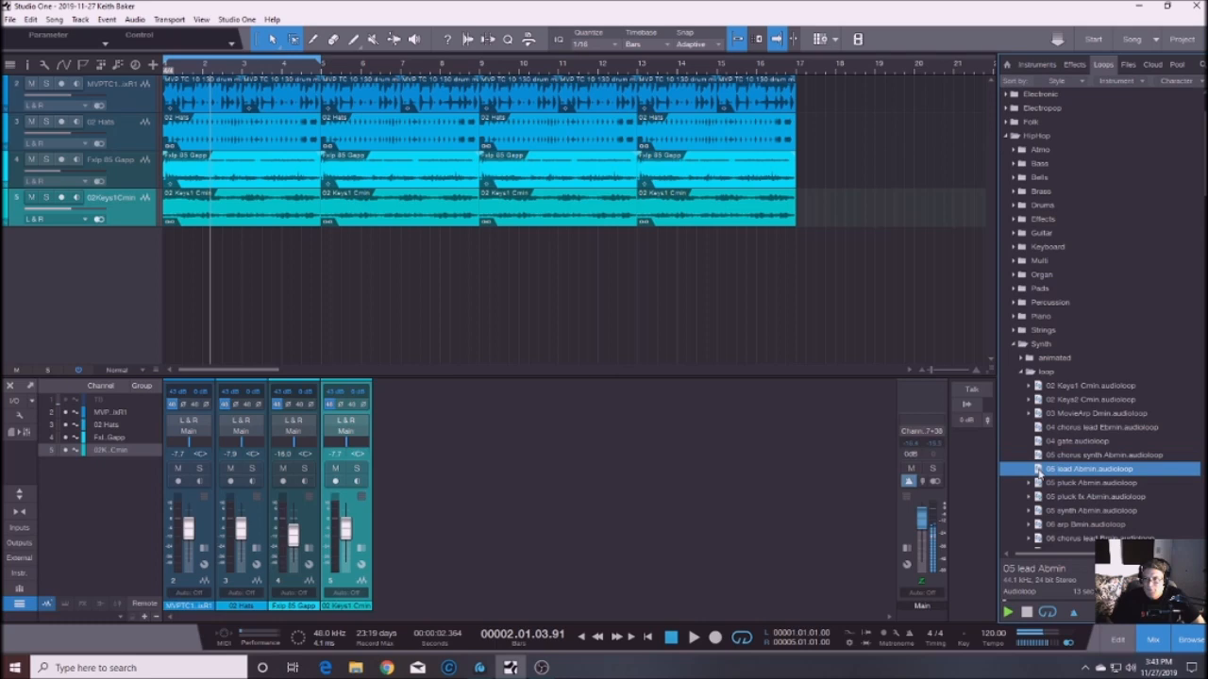
pyautogui.click(1039, 484)
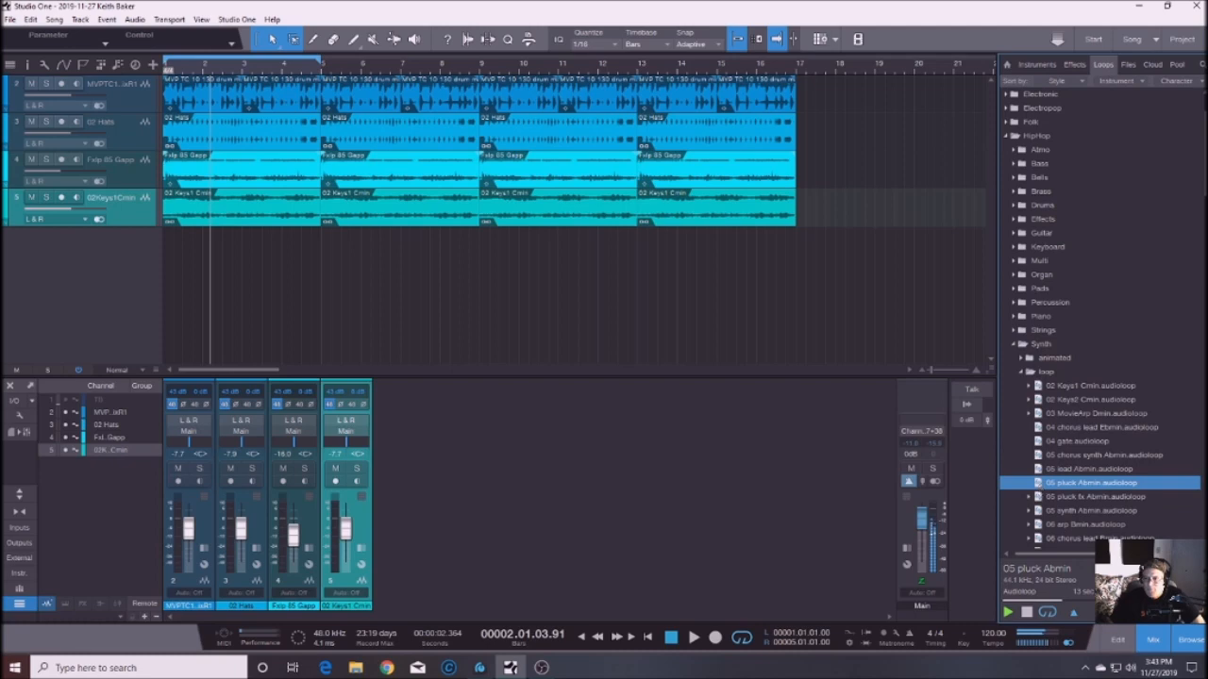
pyautogui.click(1025, 614)
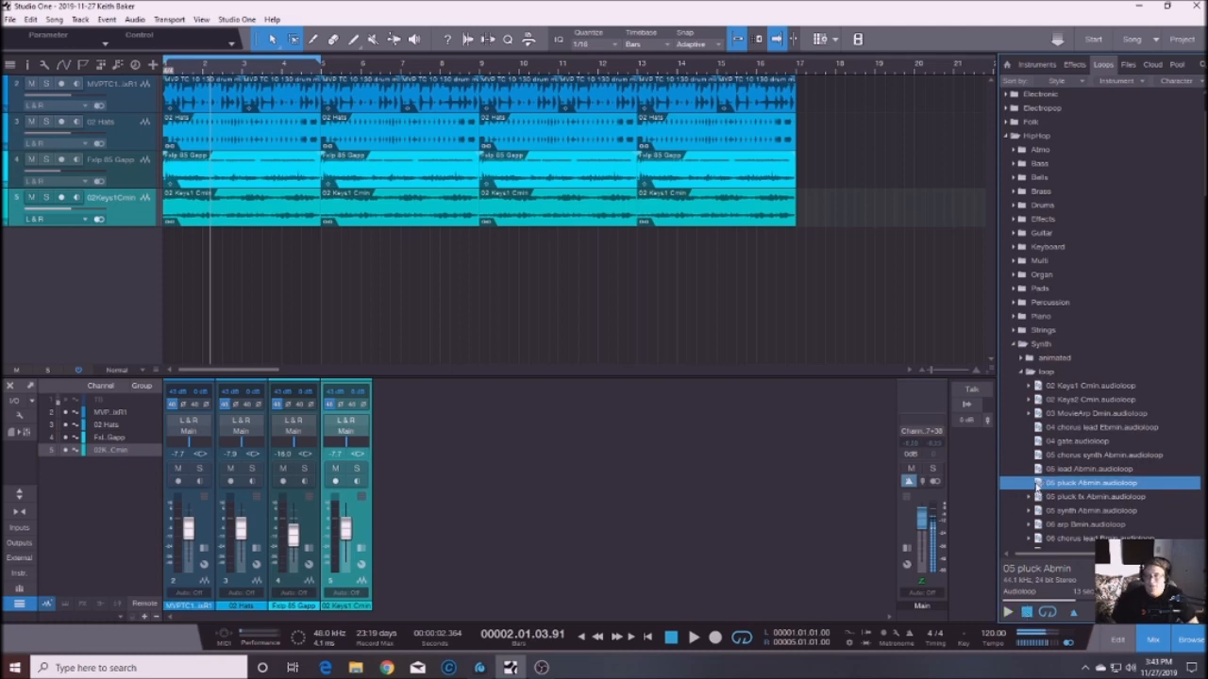
pyautogui.moveTo(1038, 483); pyautogui.dragTo(175, 270)
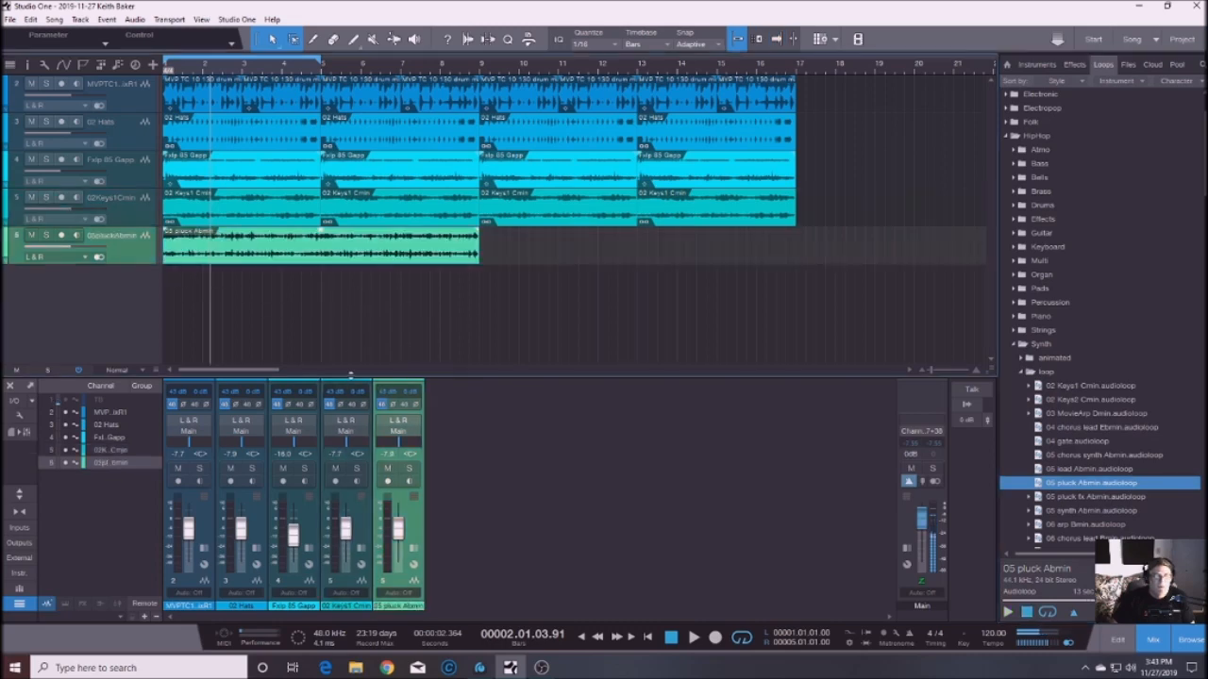
# Play the looped section and lower the 05 pluck Abmin channel's volume to -13.1 dB.
pyautogui.click(693, 640)
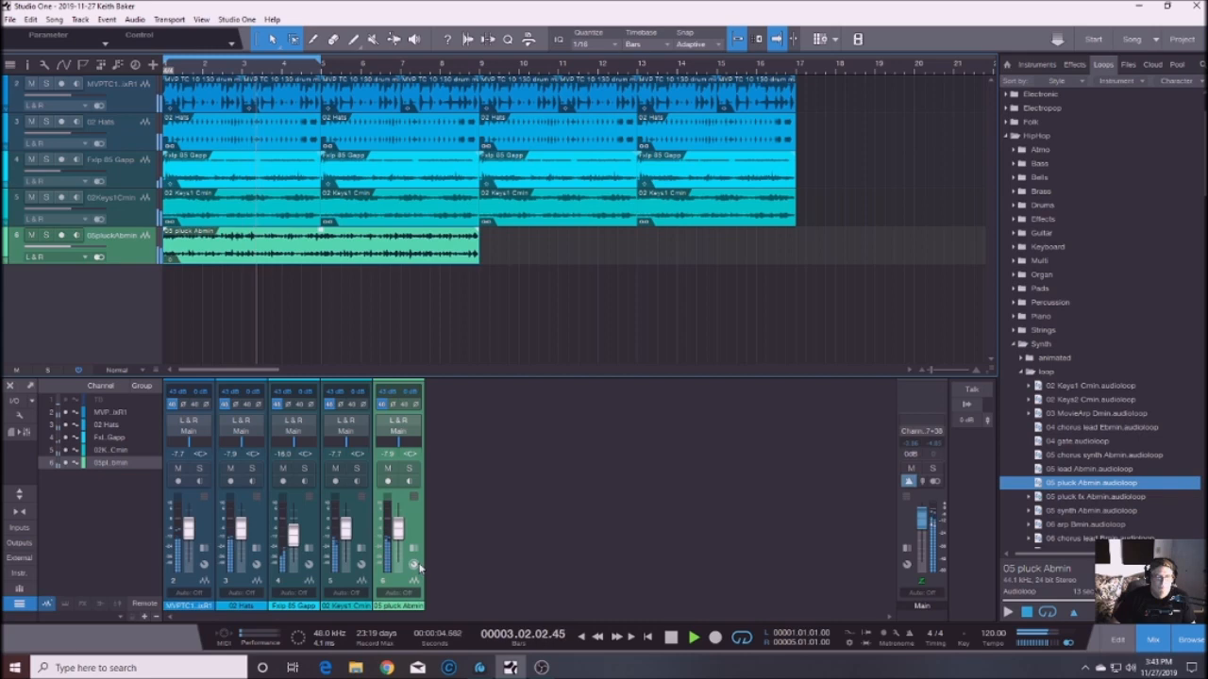
pyautogui.moveTo(402, 536); pyautogui.dragTo(405, 539)
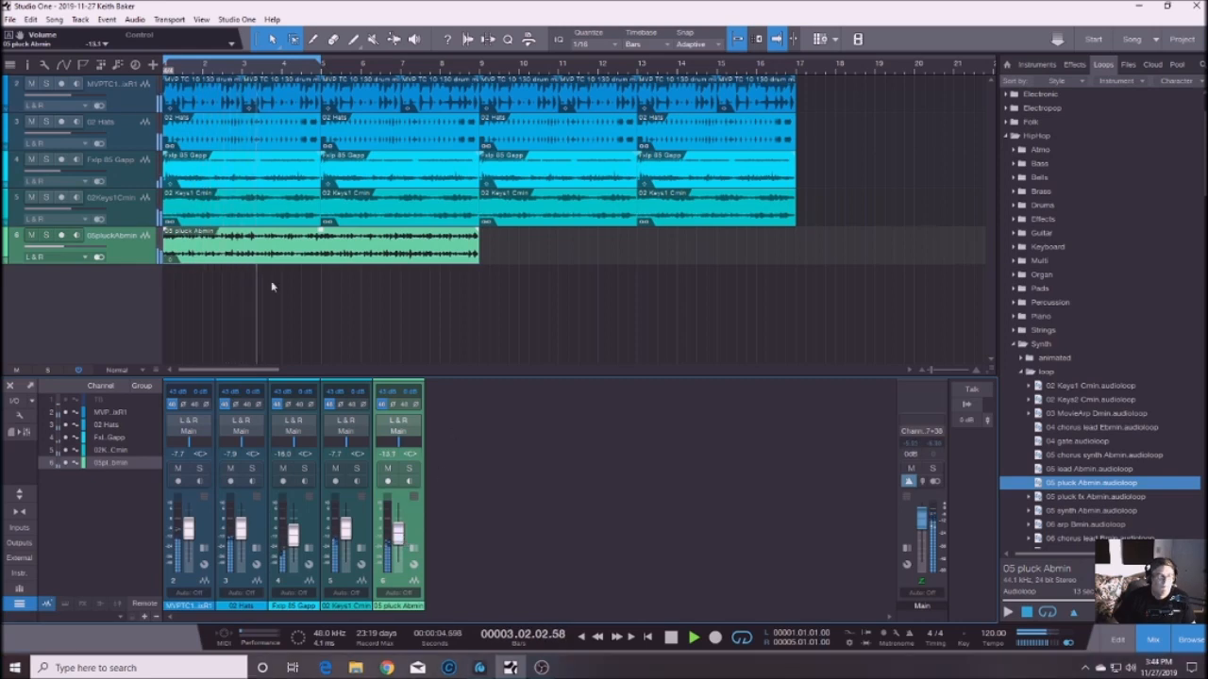
pyautogui.rightClick(242, 254)
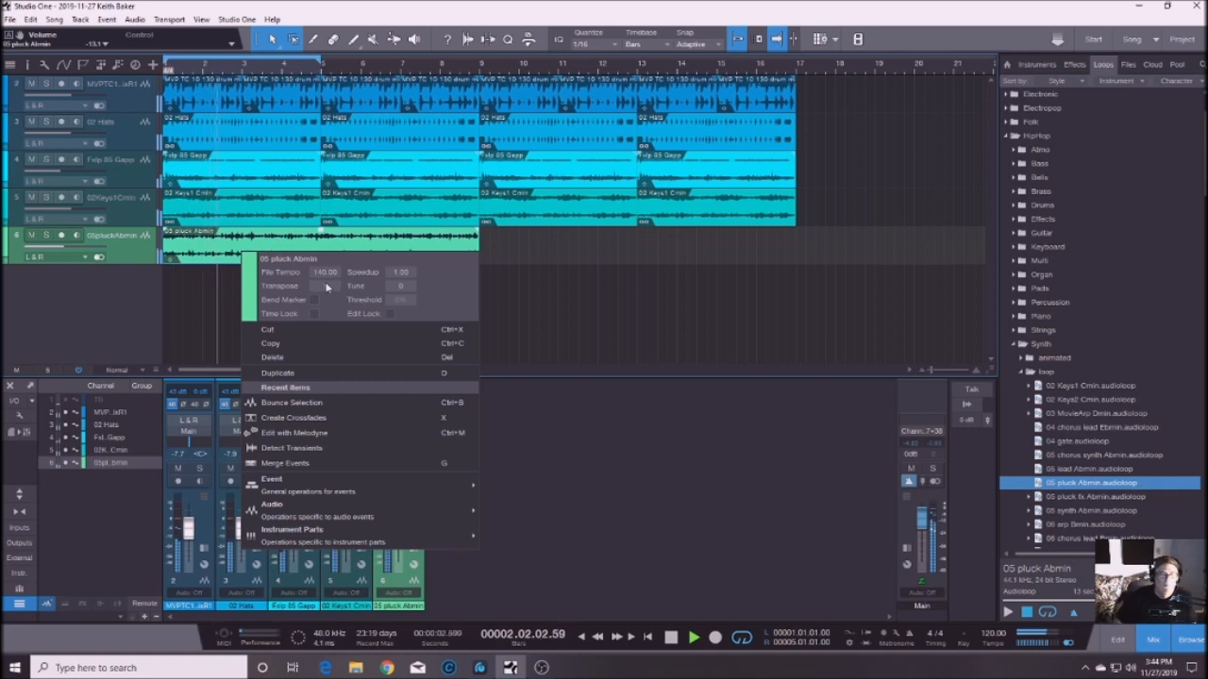
pyautogui.click(671, 637)
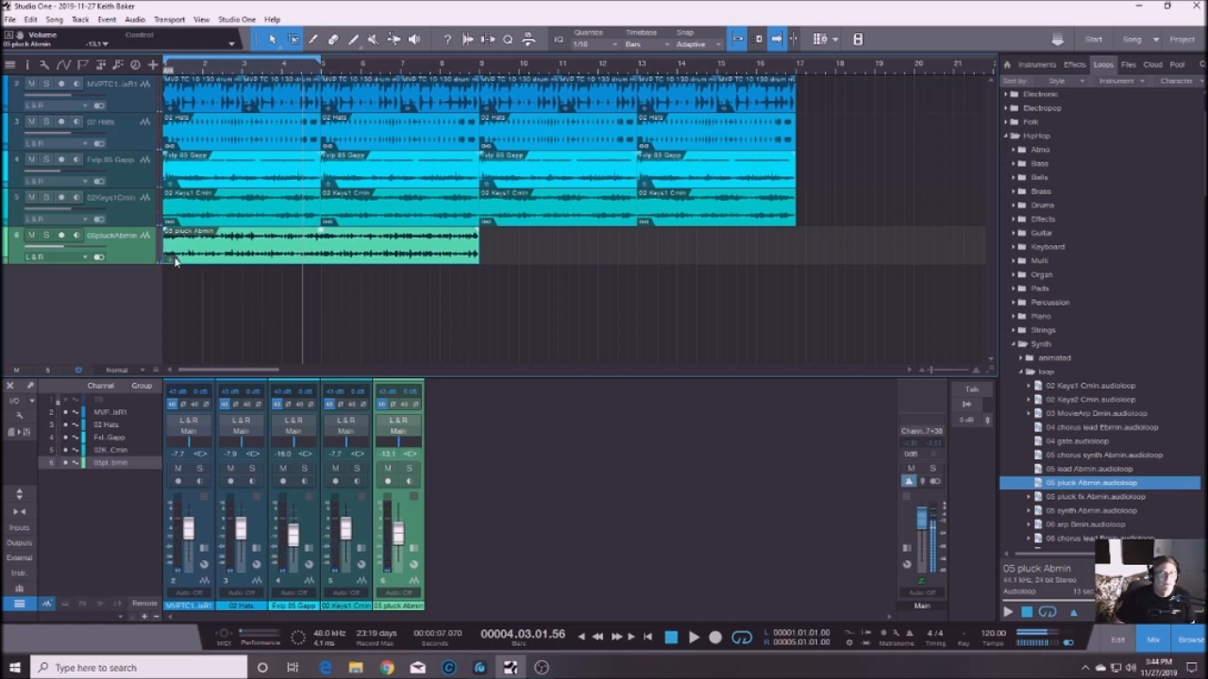
# Trim the start of the 05 pluck Abmin event to bar 5, keeping its end at bar 9.
pyautogui.moveTo(164, 251); pyautogui.dragTo(317, 250)
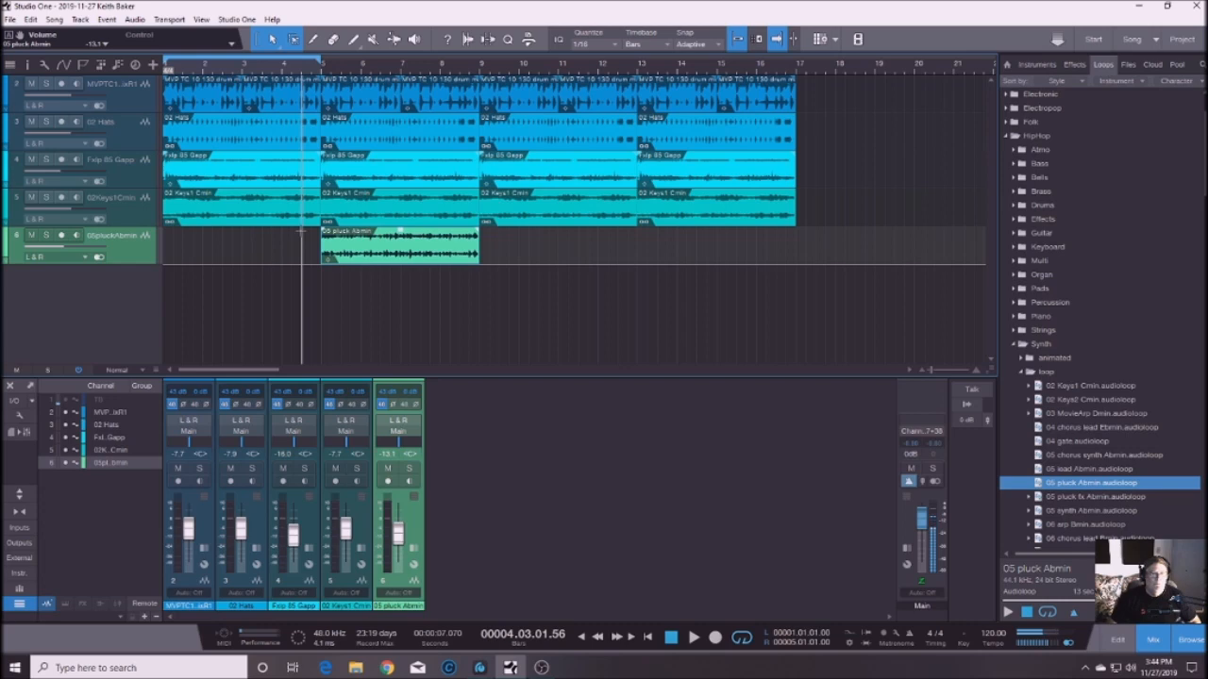
pyautogui.moveTo(321, 243); pyautogui.dragTo(134, 269)
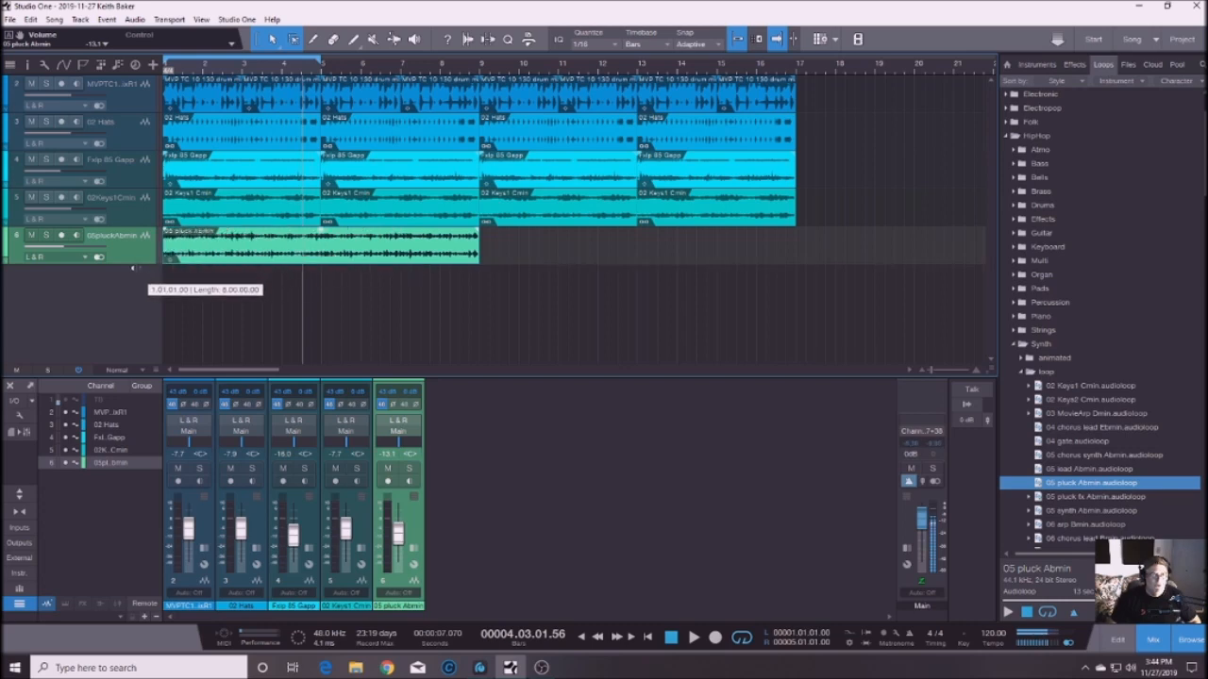
pyautogui.moveTo(134, 268); pyautogui.dragTo(135, 269)
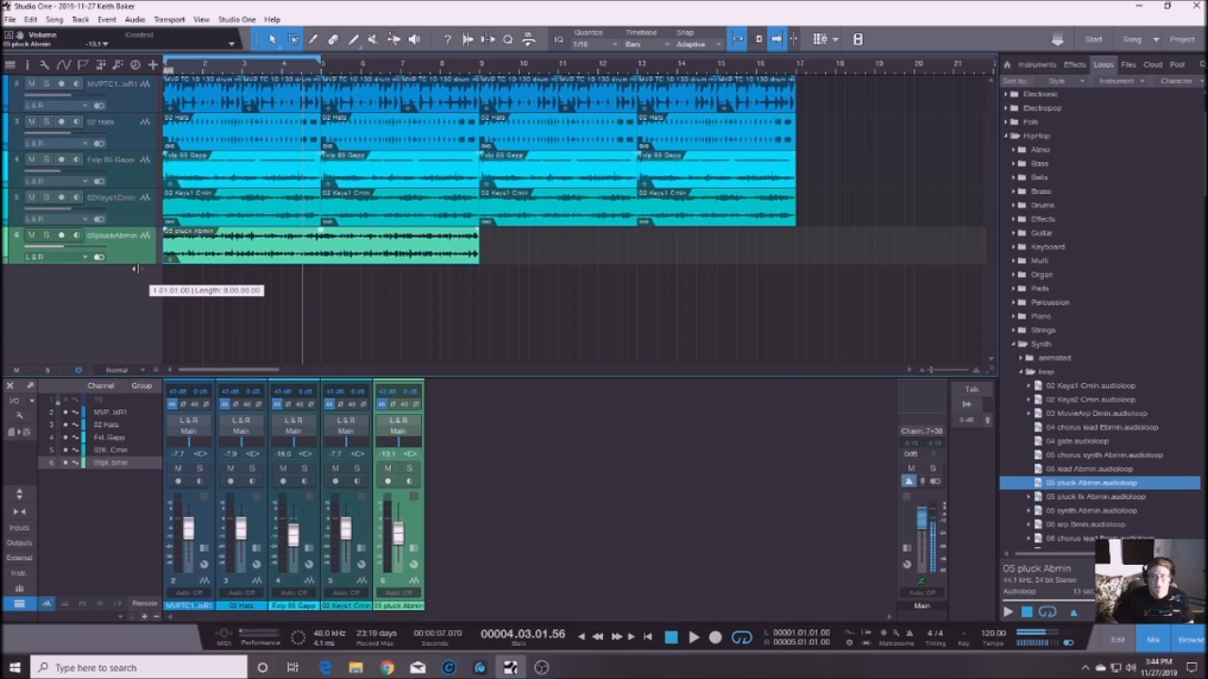
pyautogui.moveTo(135, 269); pyautogui.dragTo(322, 269)
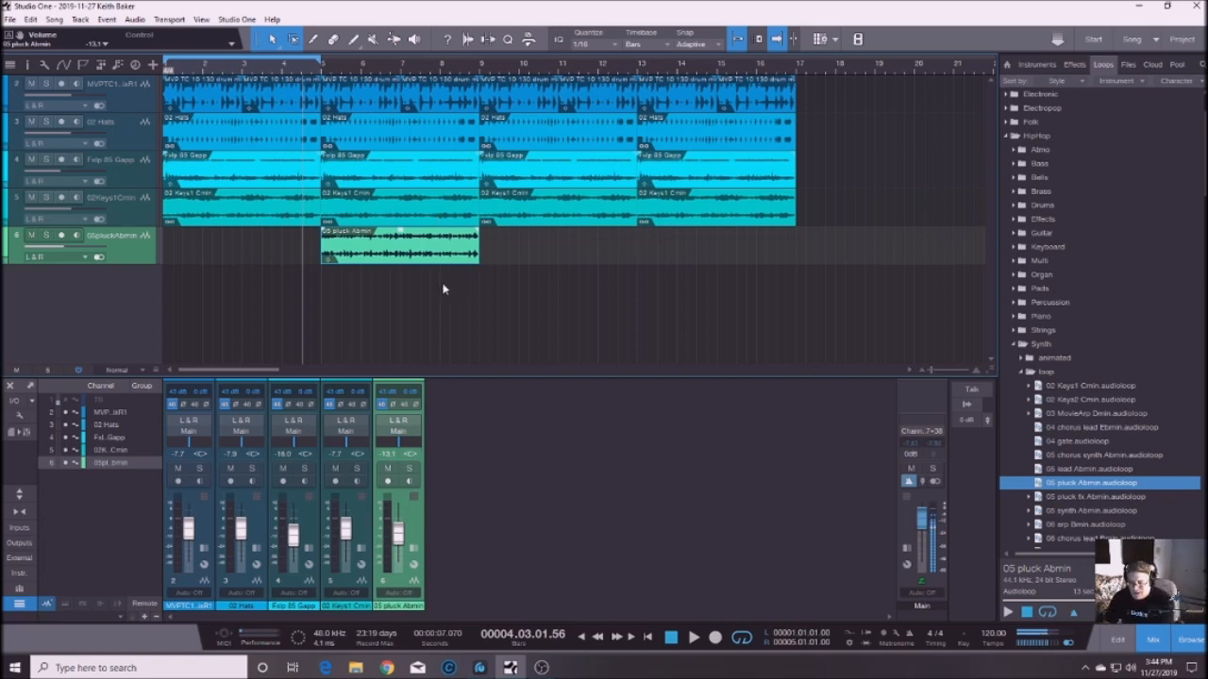
# Duplicate the trimmed 05 pluck Abmin event and move the copy to bar 13.
pyautogui.press('d')
pyautogui.moveTo(532, 251); pyautogui.dragTo(694, 243)
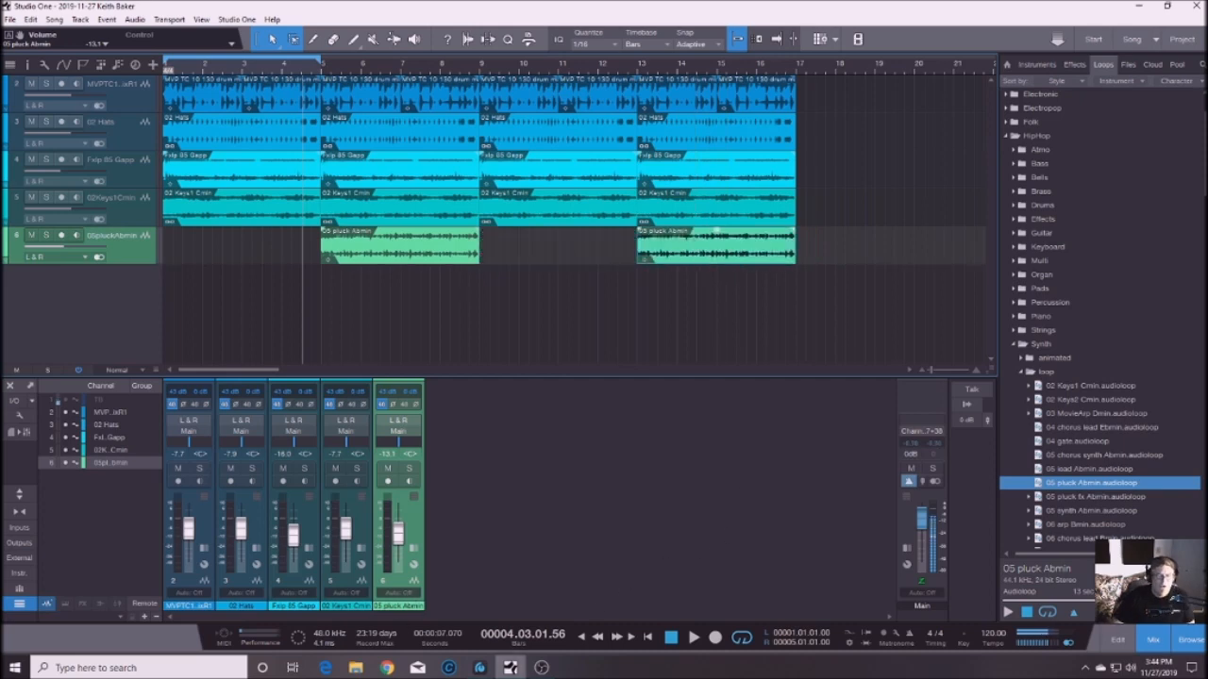
# Turn off loop playback, play the arrangement past bar 9 and return the playhead to the start.
pyautogui.click(582, 637)
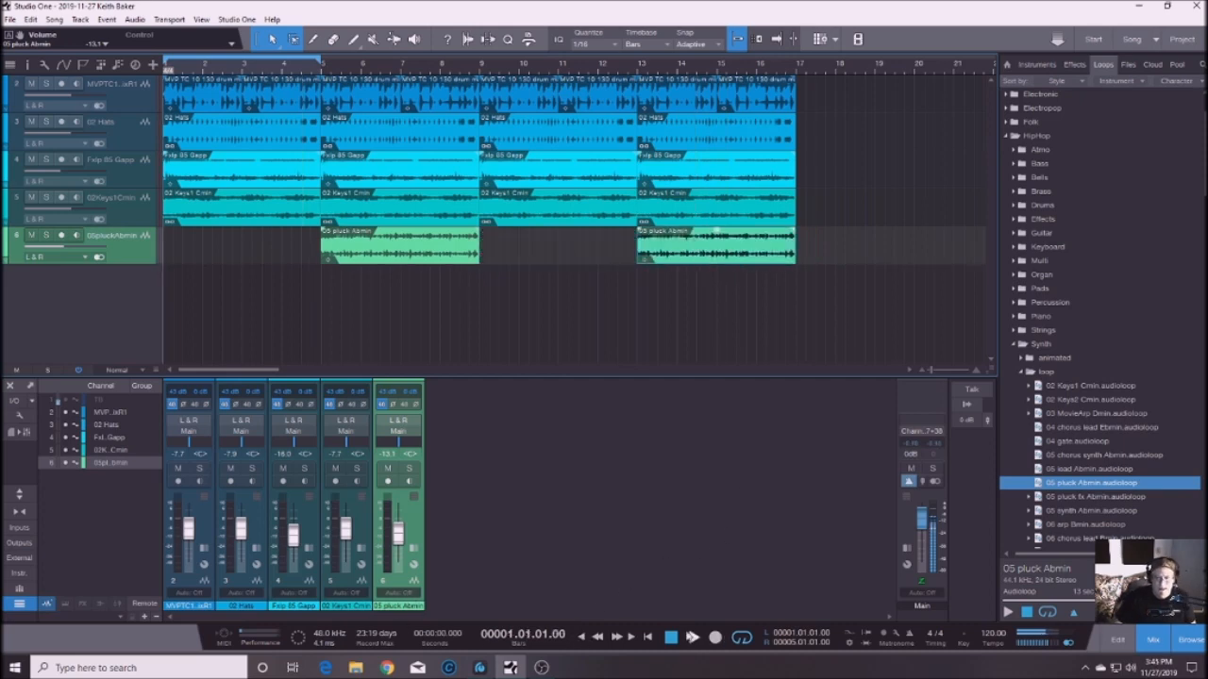
pyautogui.click(692, 638)
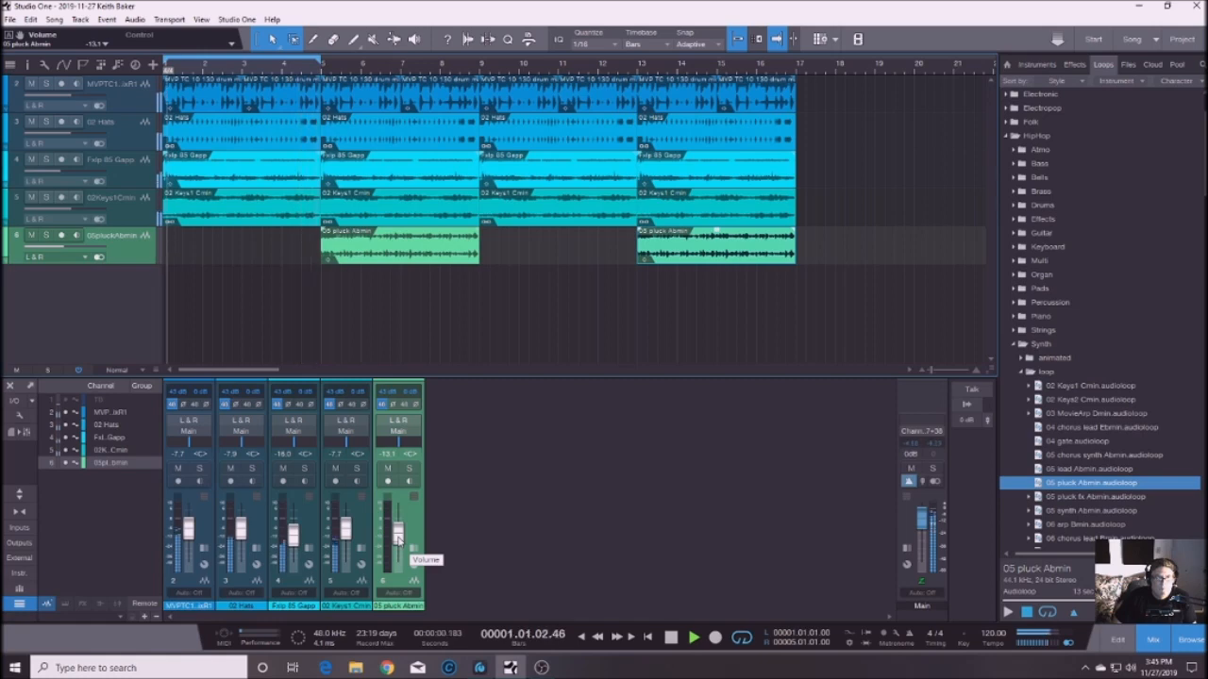
pyautogui.click(669, 638)
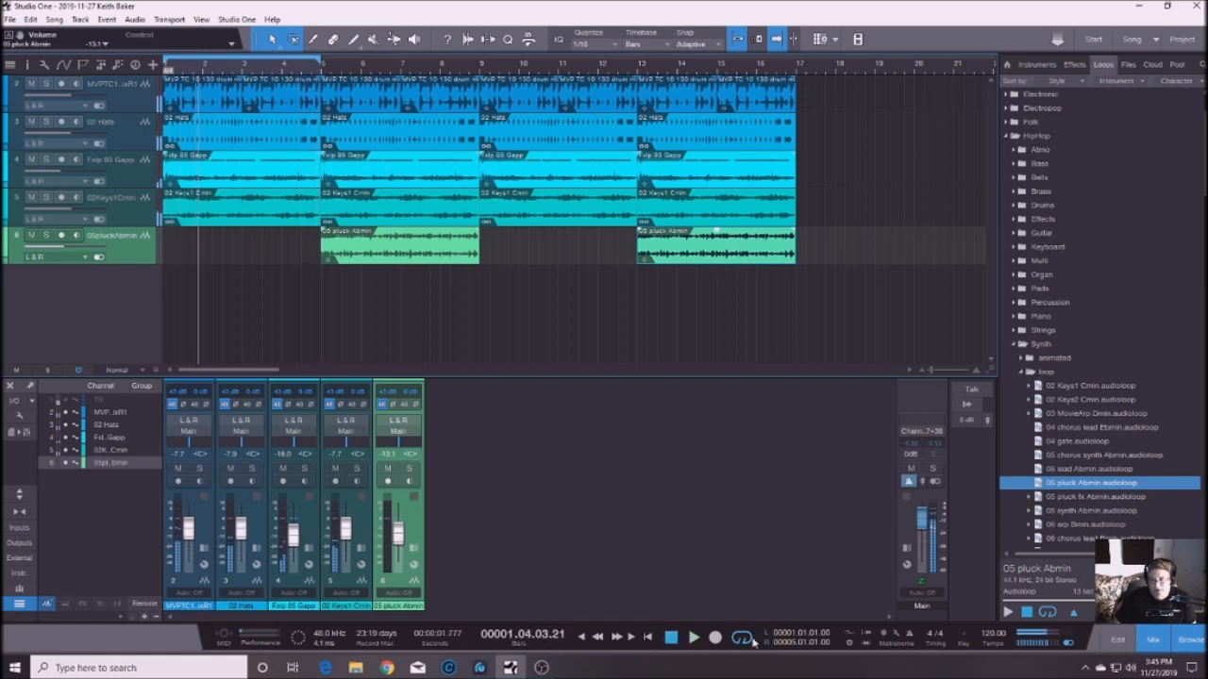
pyautogui.click(742, 639)
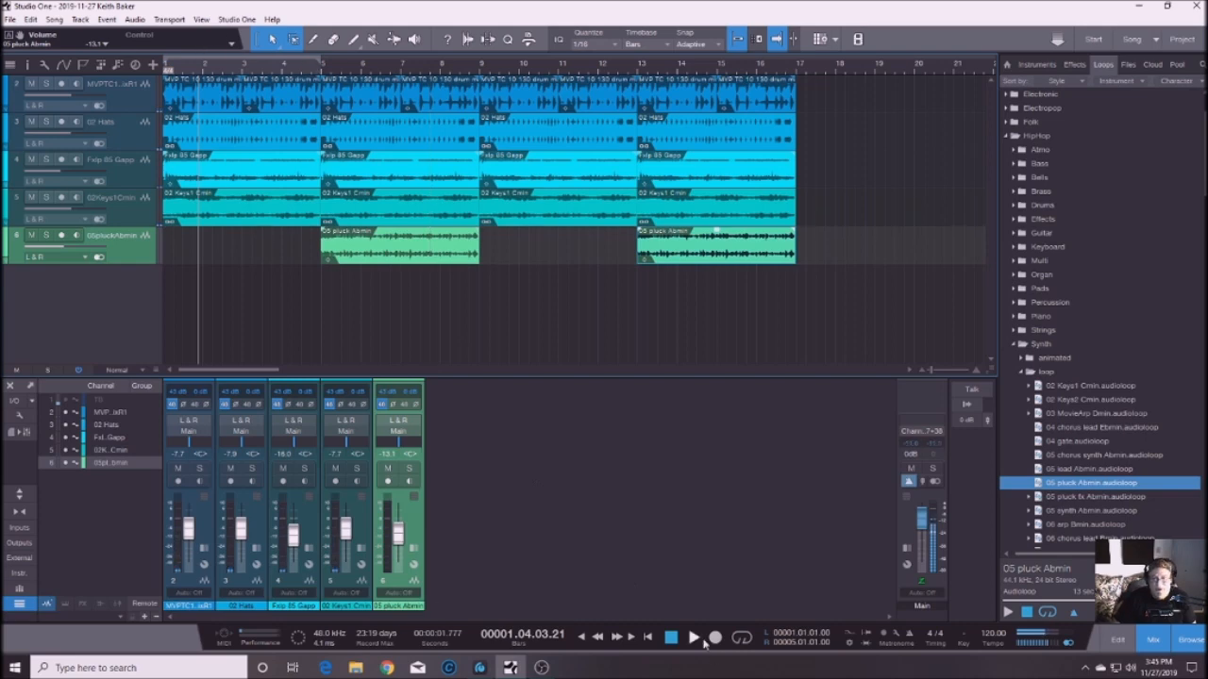
pyautogui.click(694, 638)
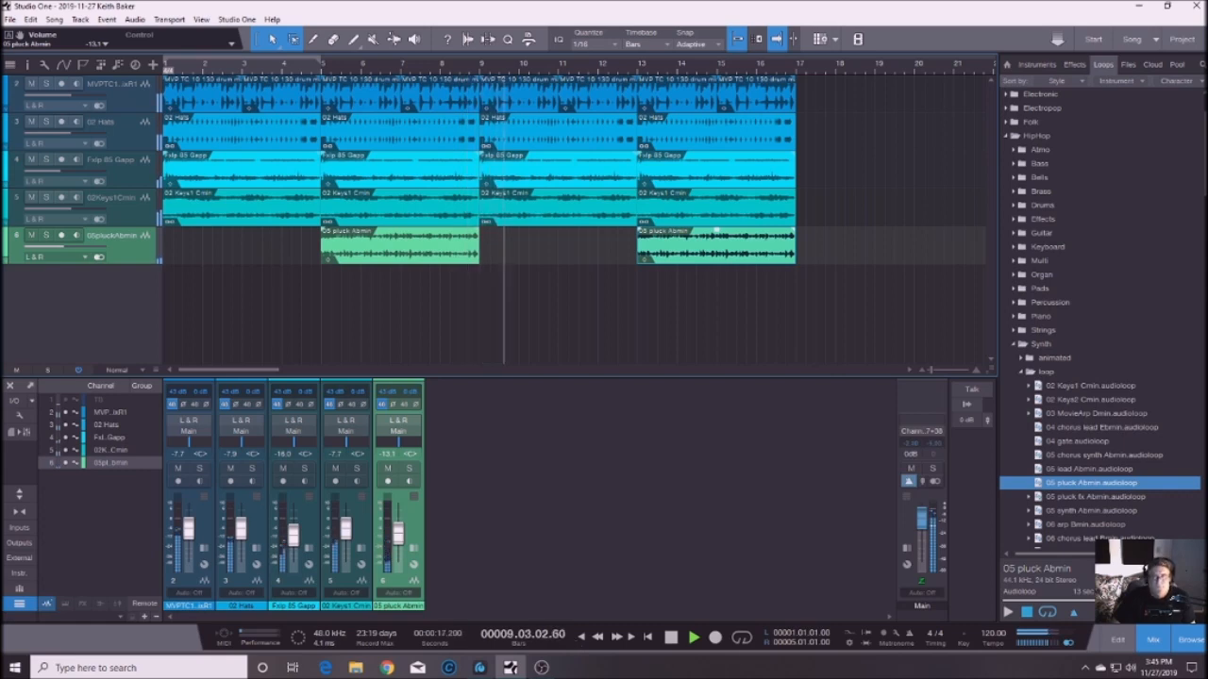
pyautogui.click(670, 638)
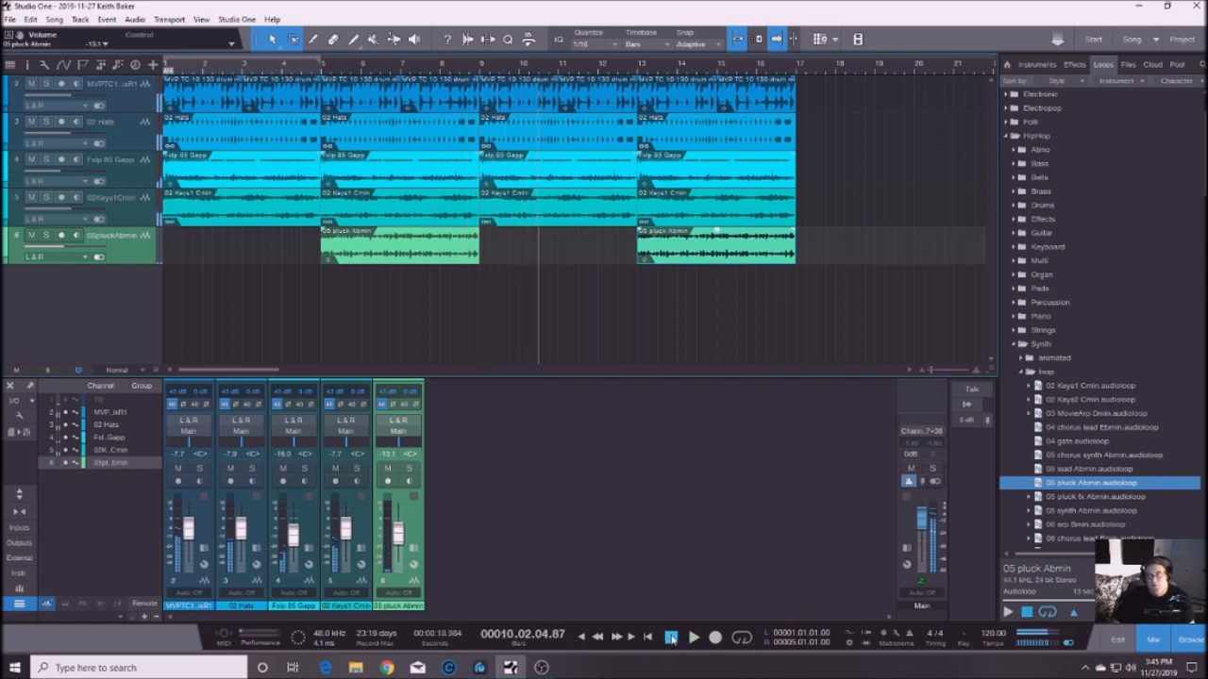
pyautogui.click(583, 638)
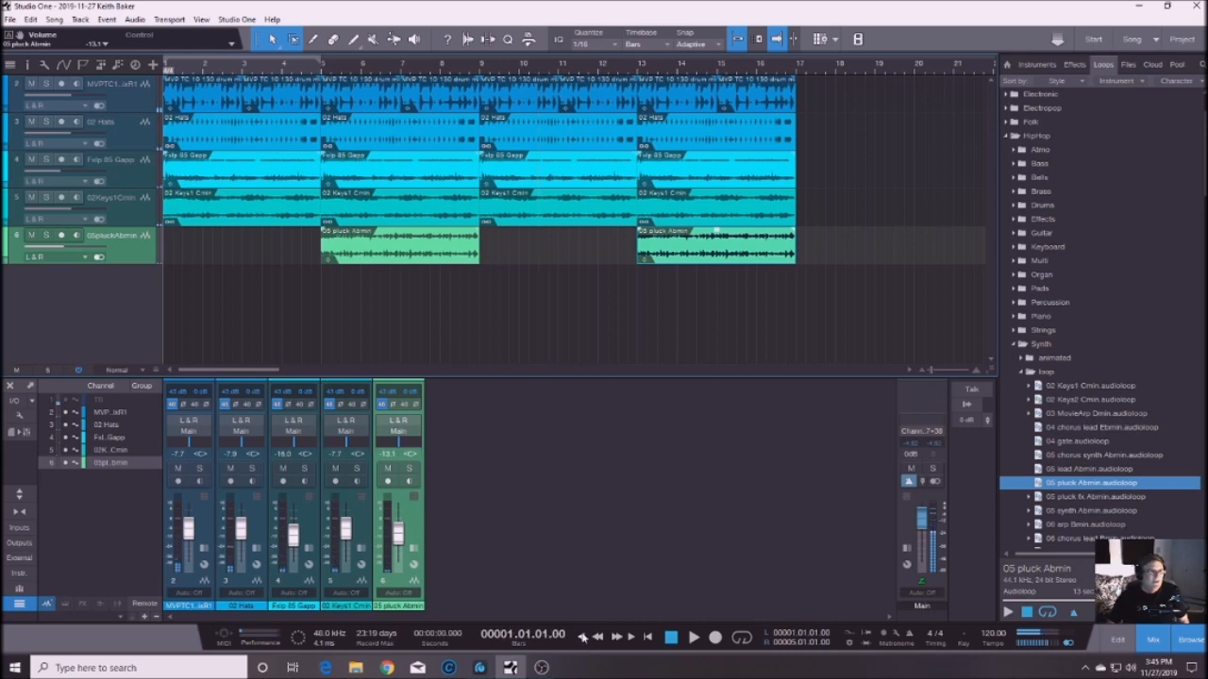
# Collapse the Synth category and its loop subfolder in the HipHop loops.
pyautogui.click(1027, 373)
pyautogui.click(1015, 344)
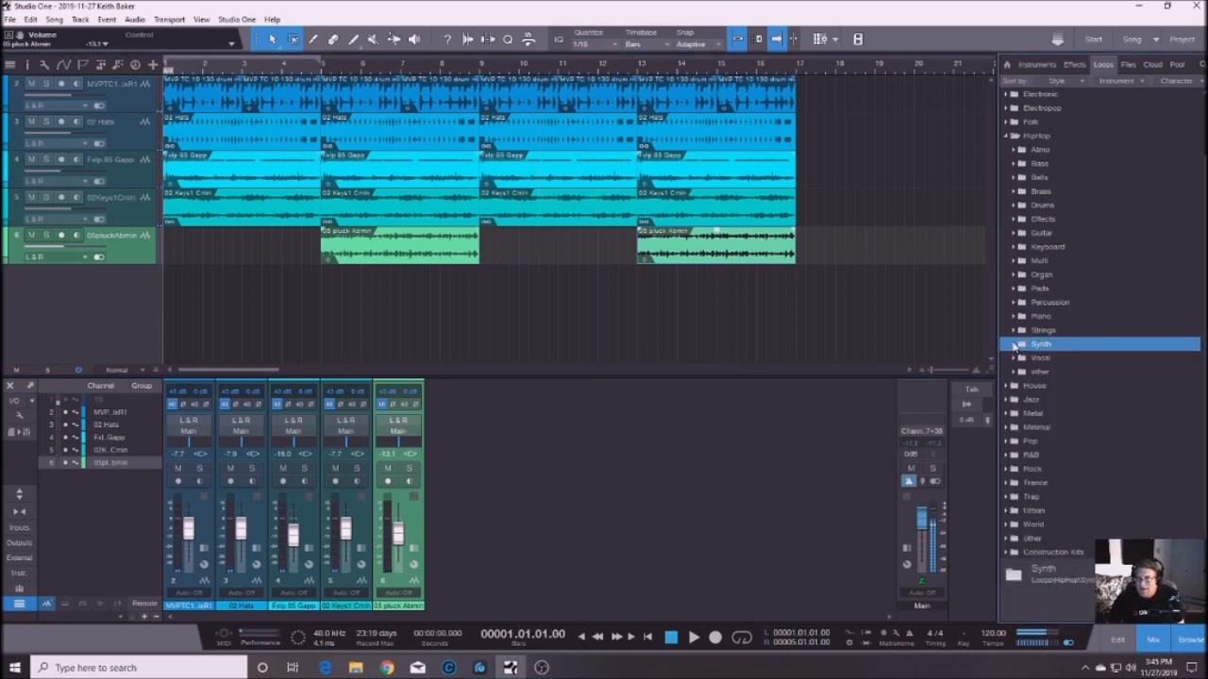
# Open the one-shot folder of the HipHop Drums and preview the 01 crash 04, 01 crash 11 and 01 crash 15 samples.
pyautogui.click(1015, 206)
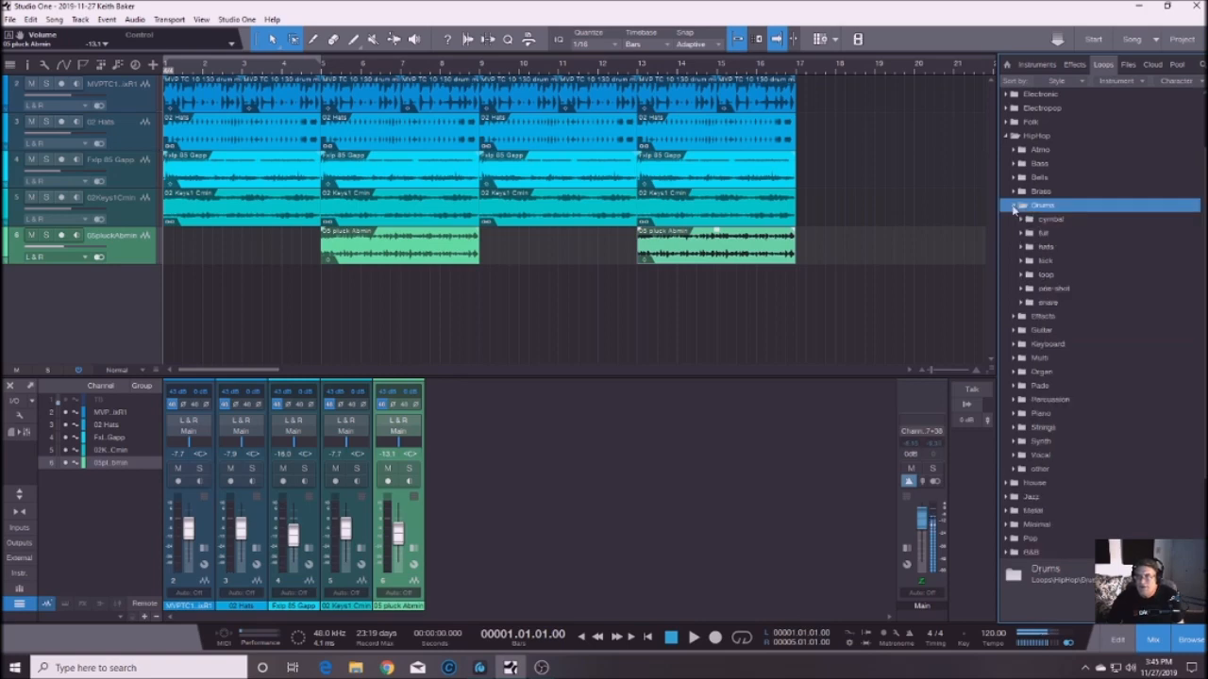
pyautogui.click(1022, 289)
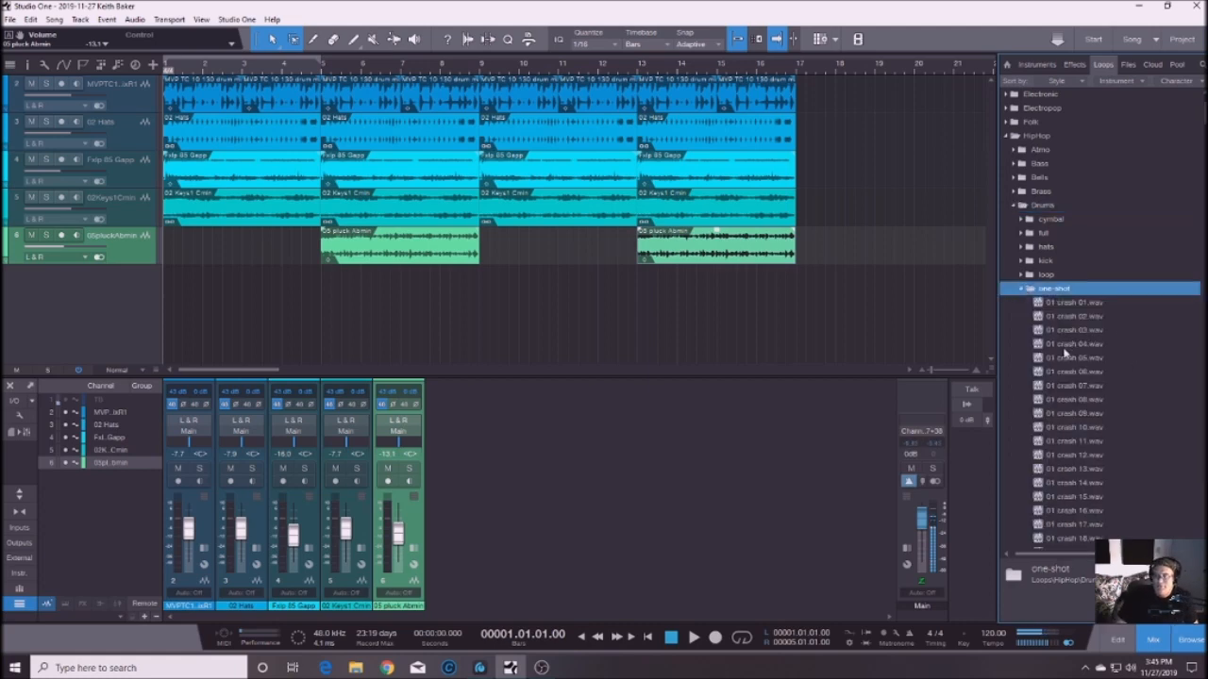
pyautogui.click(1038, 345)
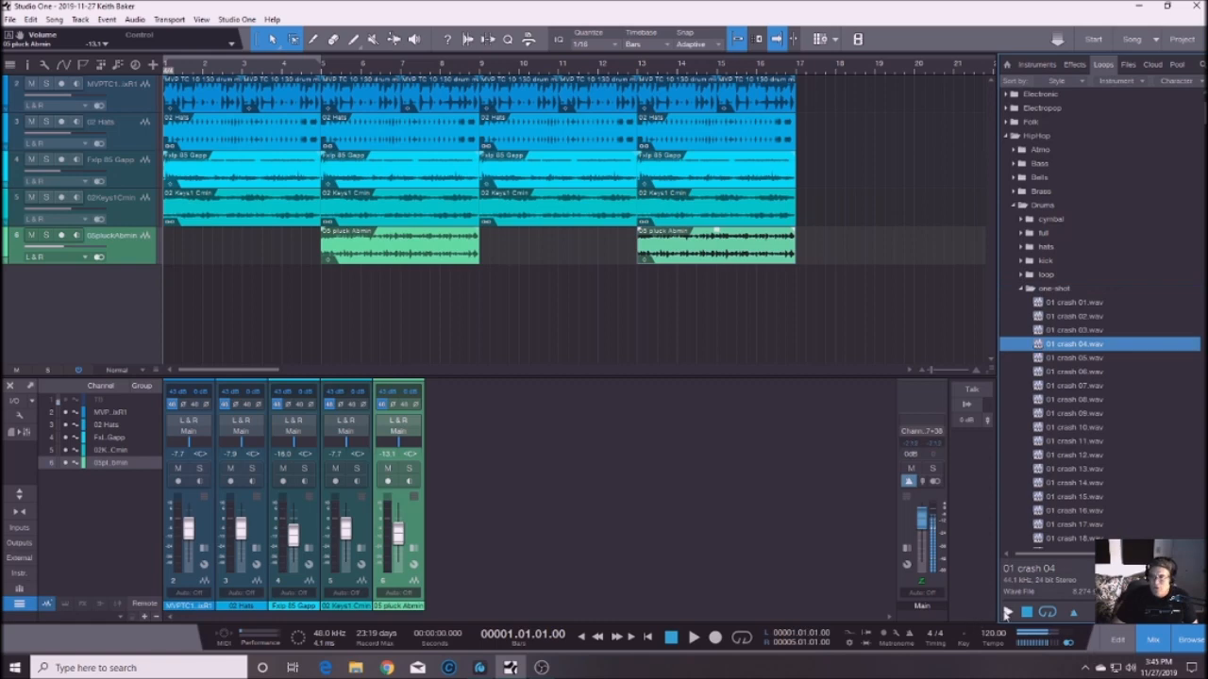
pyautogui.click(1007, 613)
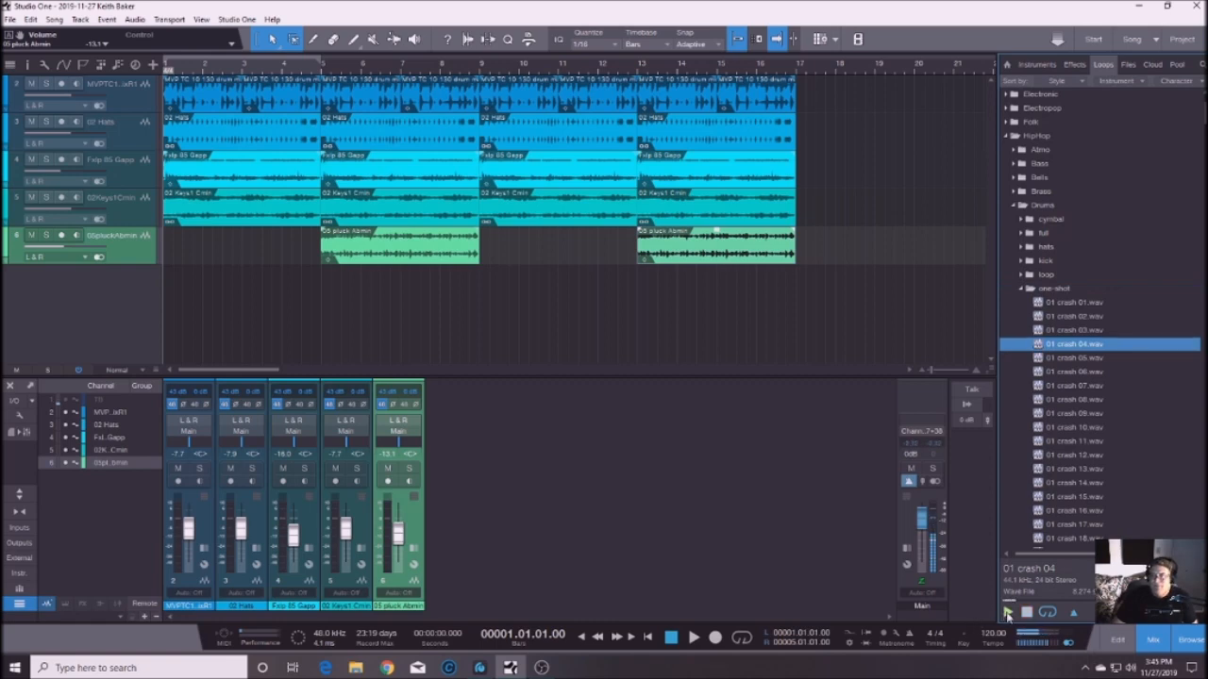
pyautogui.click(1045, 442)
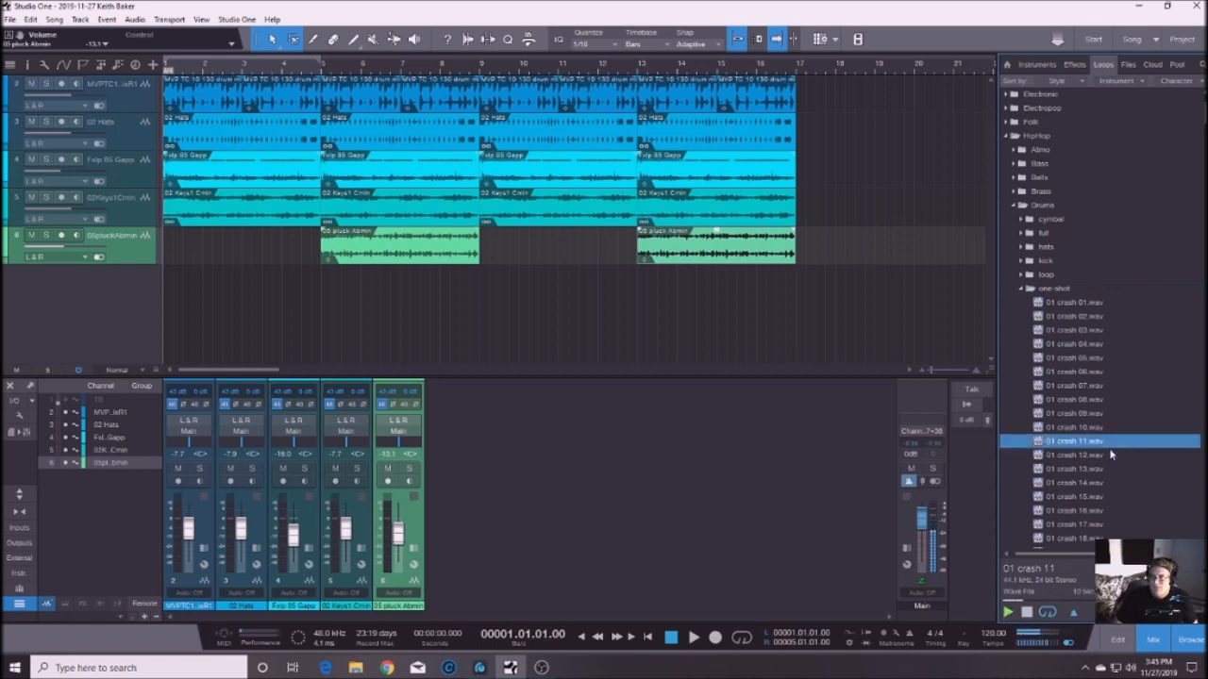
pyautogui.click(1043, 497)
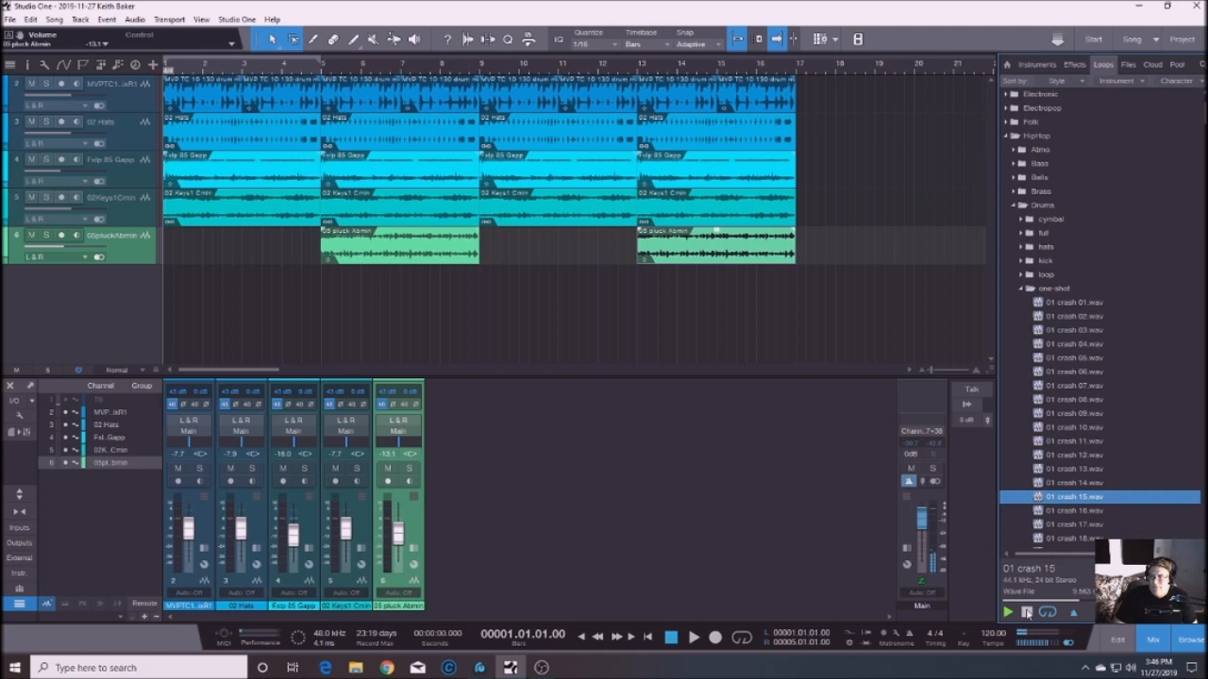
# Preview the one-shot kick samples one by one, from Kick Aye Will through Kick Brace, and stop the preview.
pyautogui.scroll(-1, 1118, 449)
pyautogui.scroll(-10, 1118, 448)
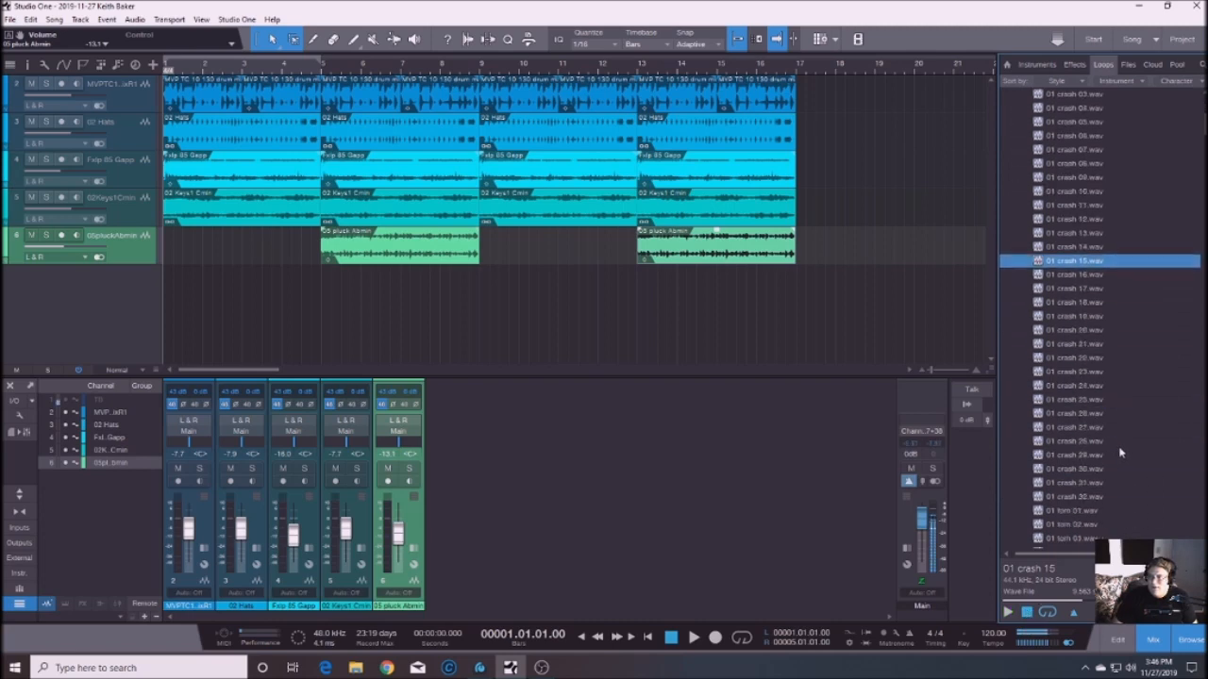
pyautogui.scroll(-8, 1121, 453)
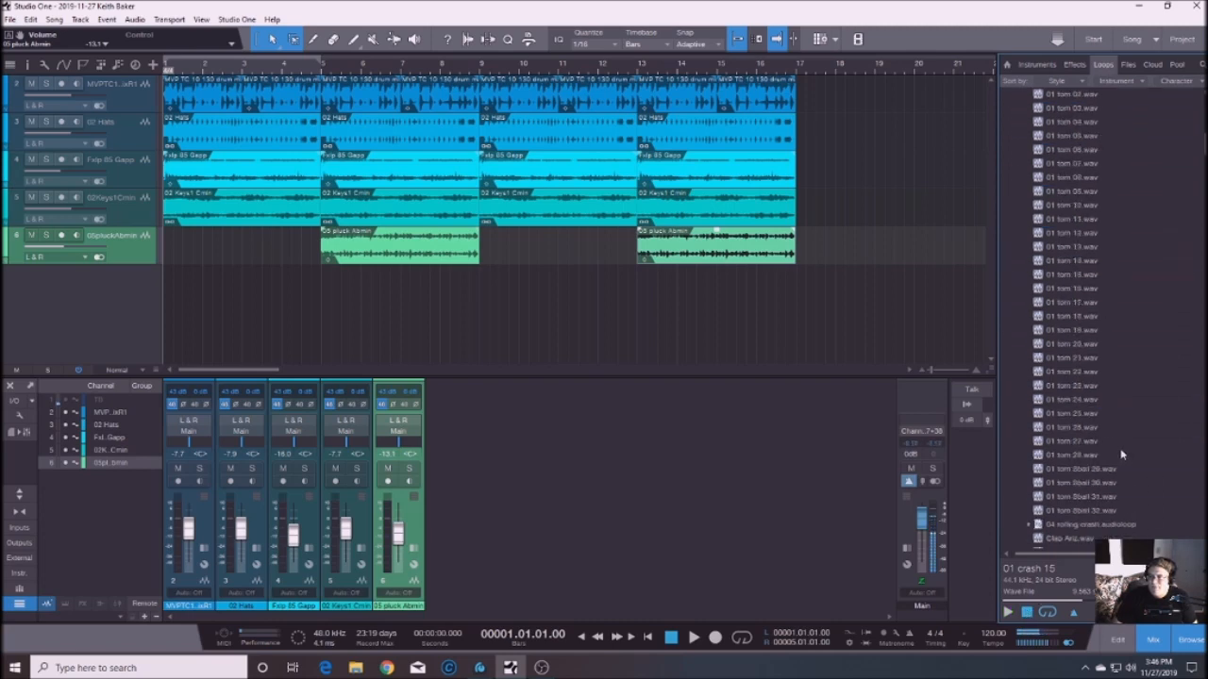
pyautogui.scroll(-2, 1121, 451)
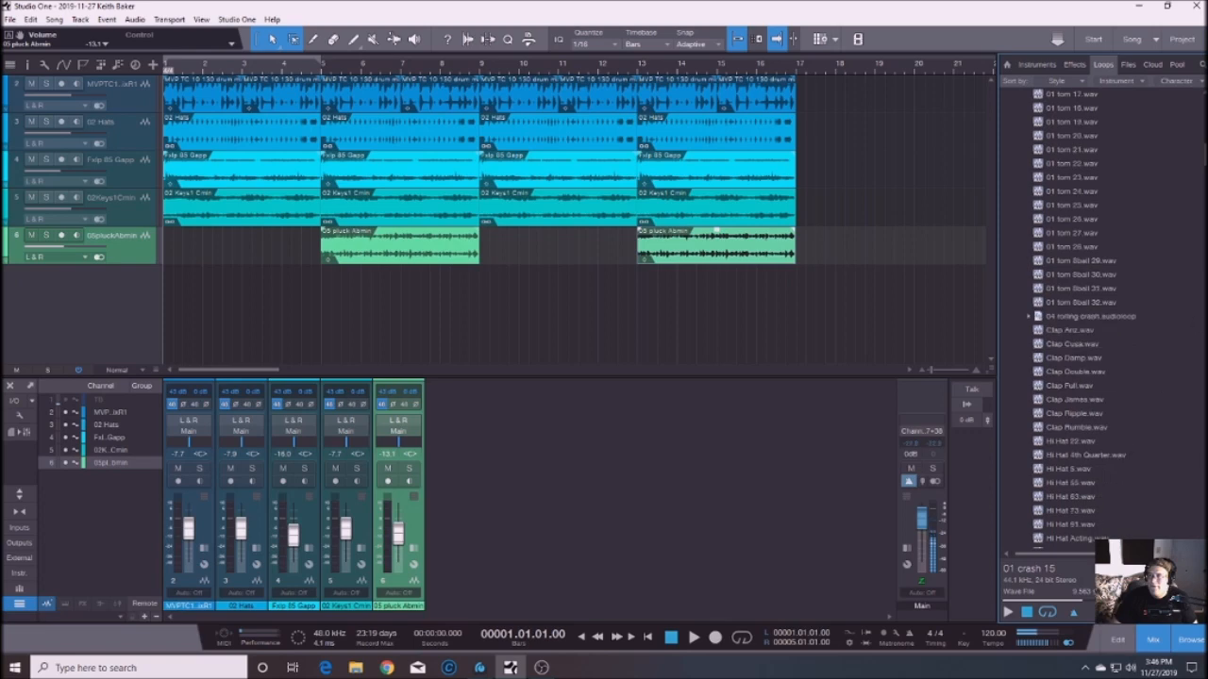
pyautogui.moveTo(1204, 164); pyautogui.dragTo(1205, 214)
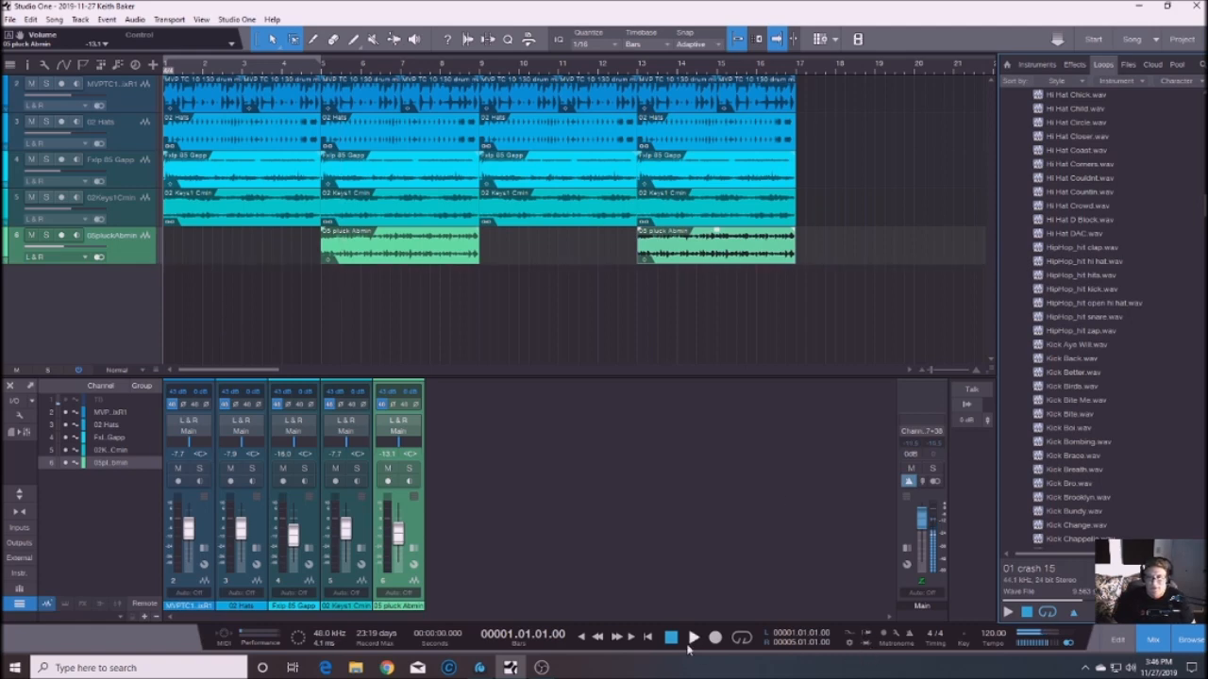
pyautogui.click(1044, 345)
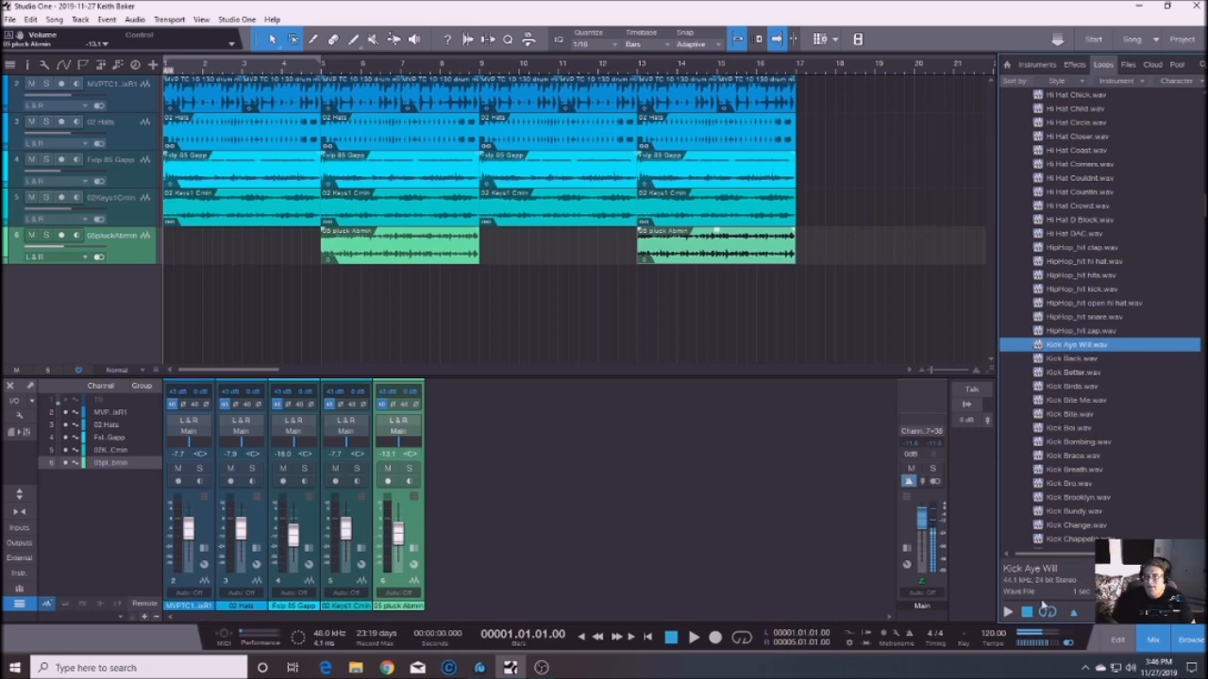
pyautogui.click(1008, 613)
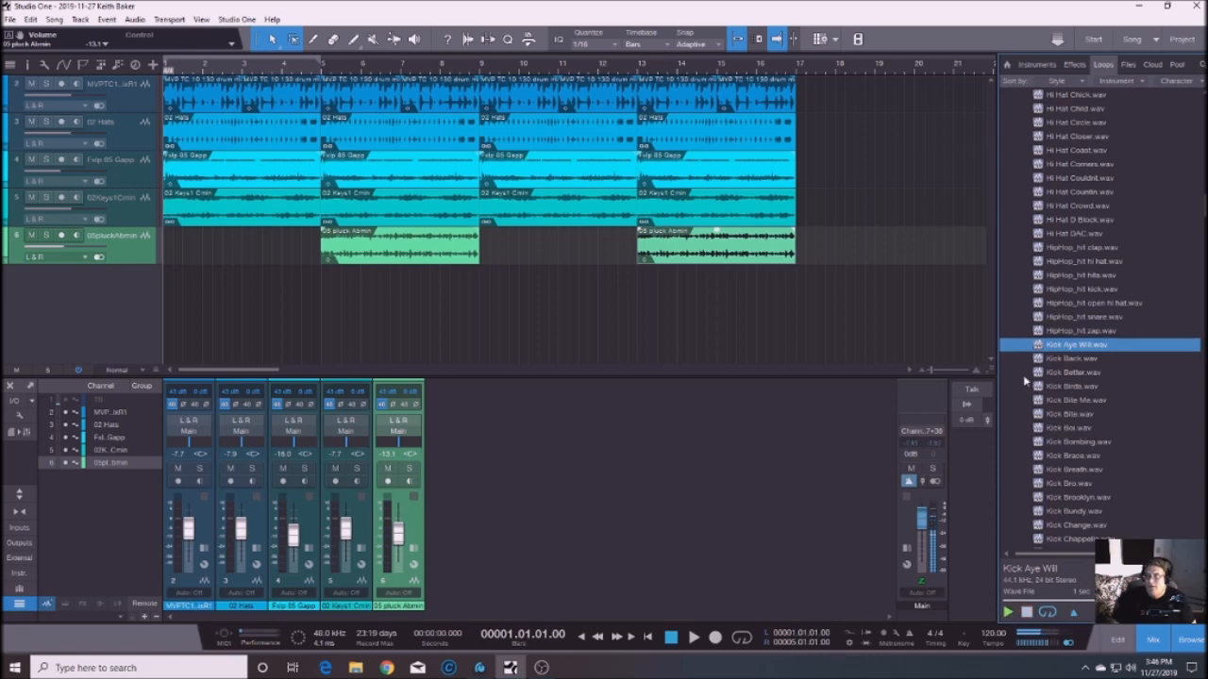
pyautogui.click(1041, 360)
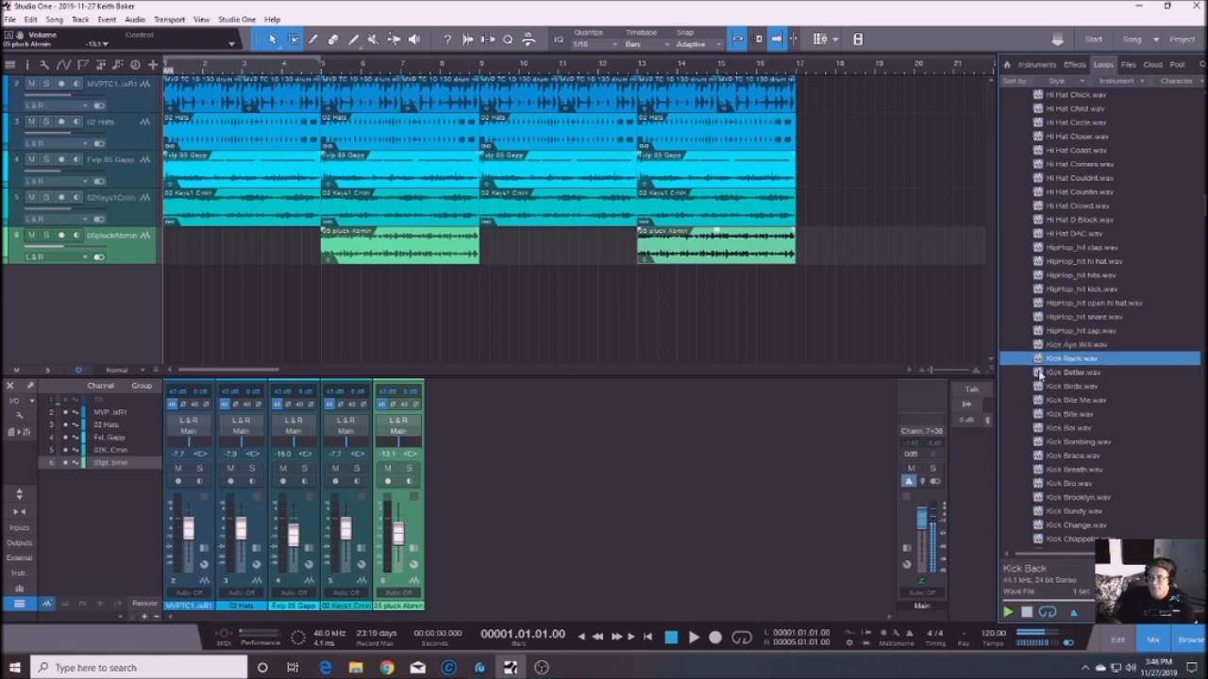
pyautogui.click(1039, 373)
pyautogui.click(1040, 387)
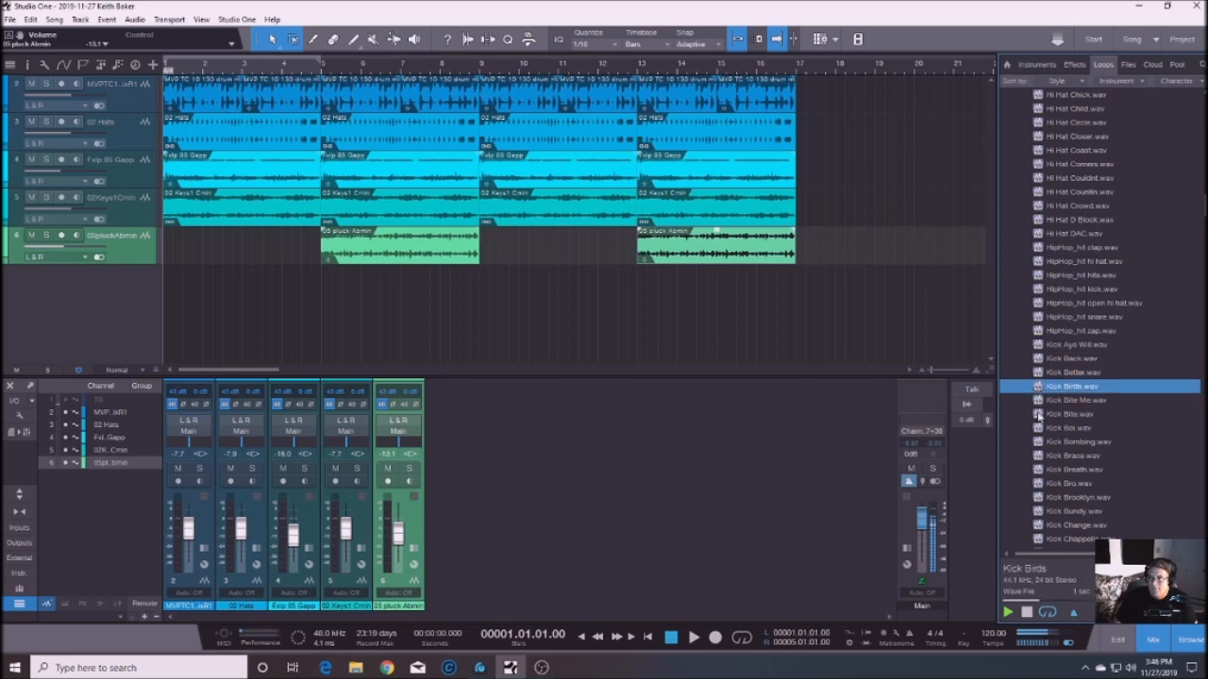
pyautogui.click(1038, 401)
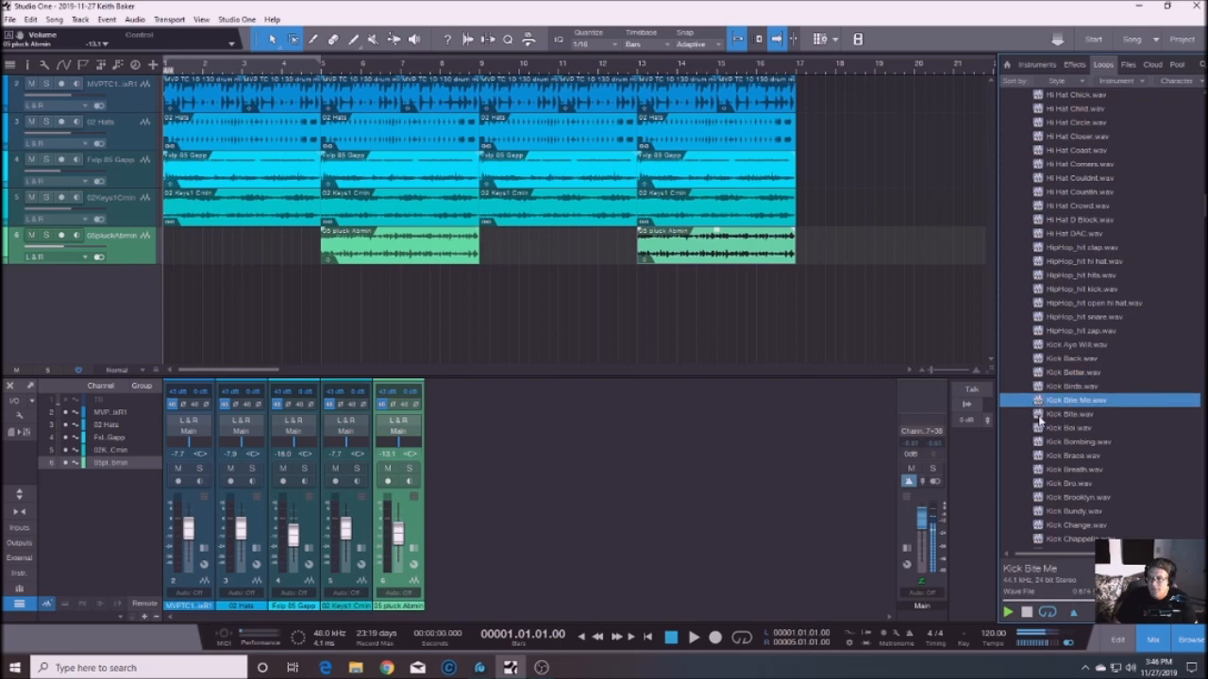
pyautogui.click(1039, 415)
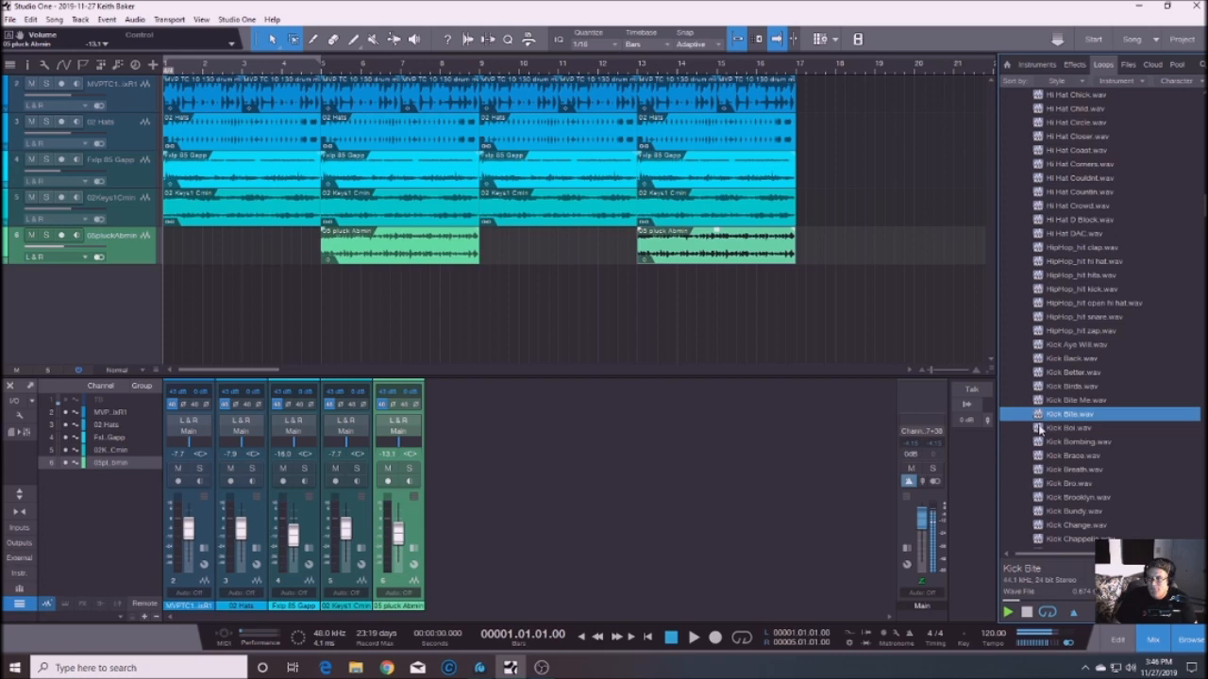
pyautogui.click(1041, 429)
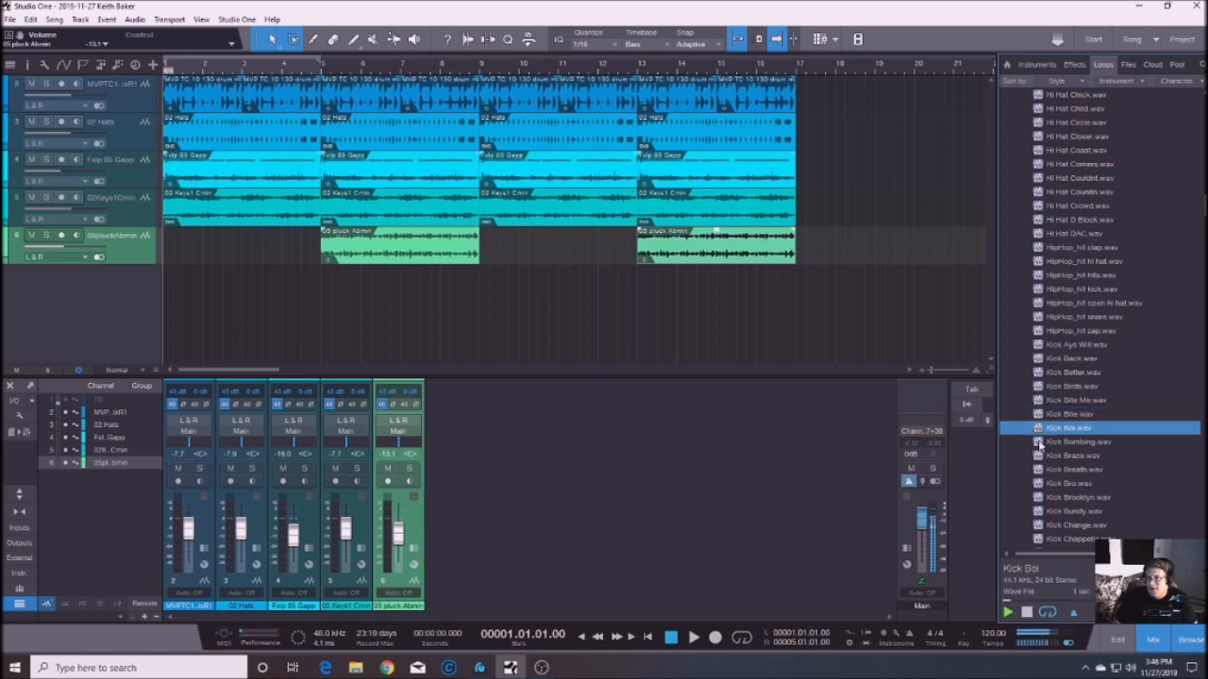
pyautogui.click(1039, 444)
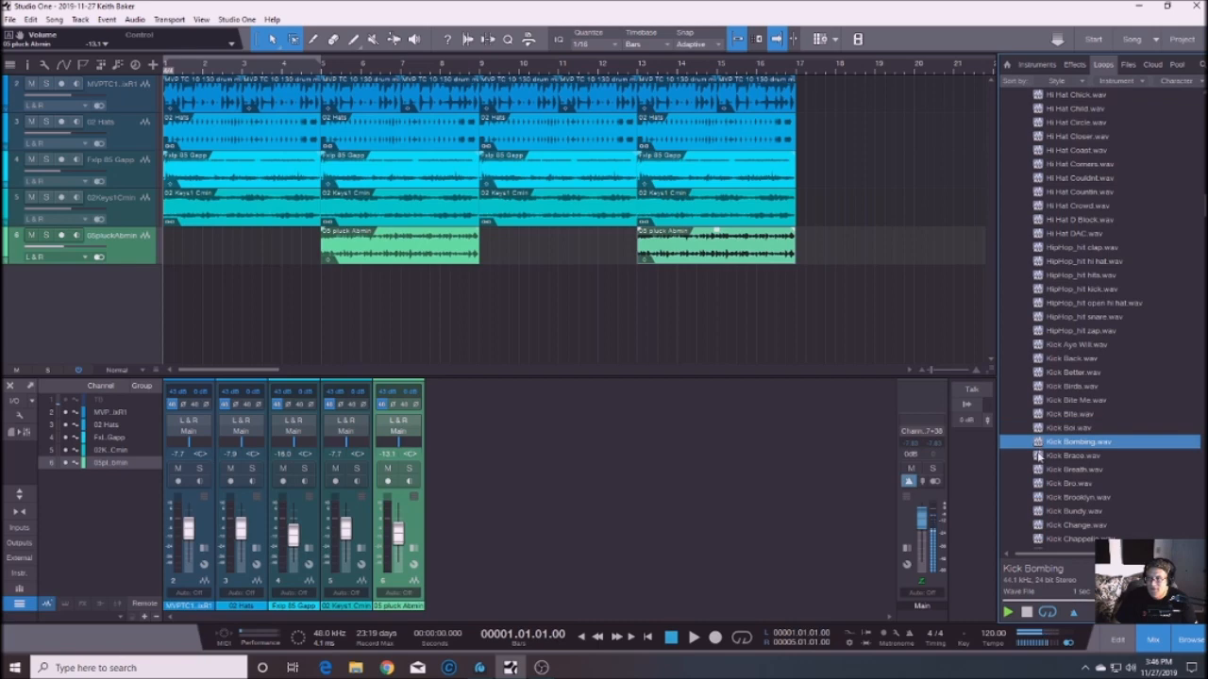
pyautogui.click(1038, 457)
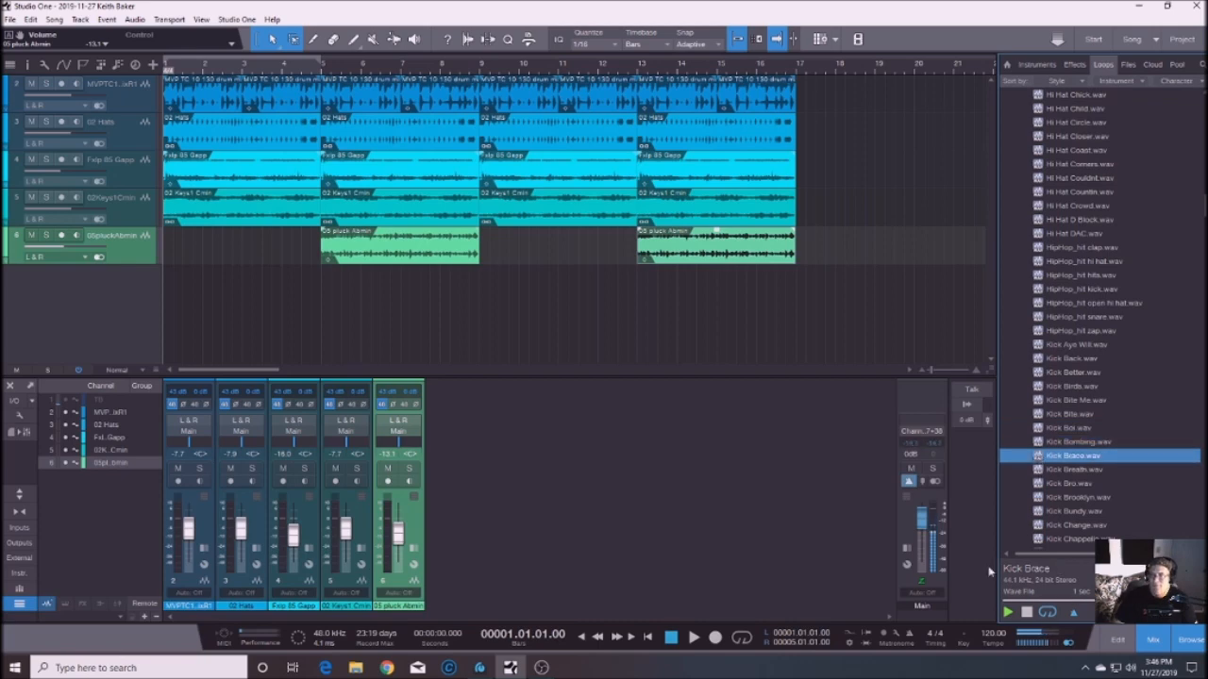
pyautogui.click(1030, 613)
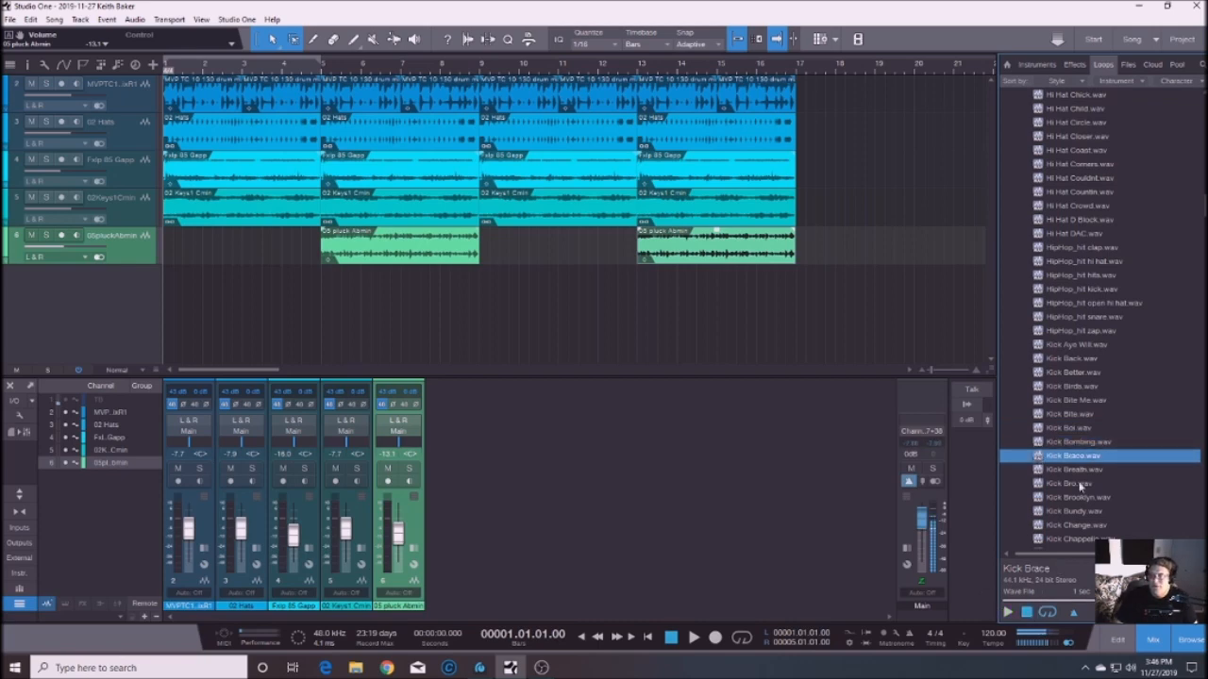
# Place Kick Brace.wav on a new track at bar 1 and play the arrangement up to bar 3.
pyautogui.moveTo(1038, 460); pyautogui.dragTo(198, 300)
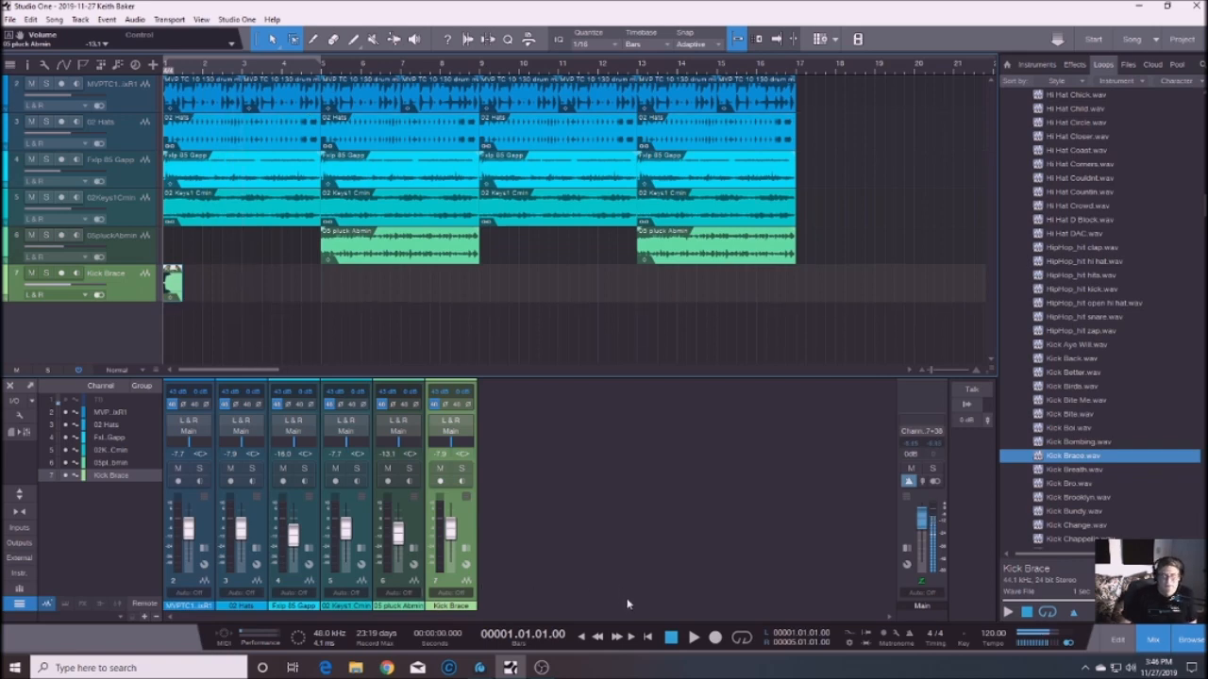
pyautogui.click(695, 637)
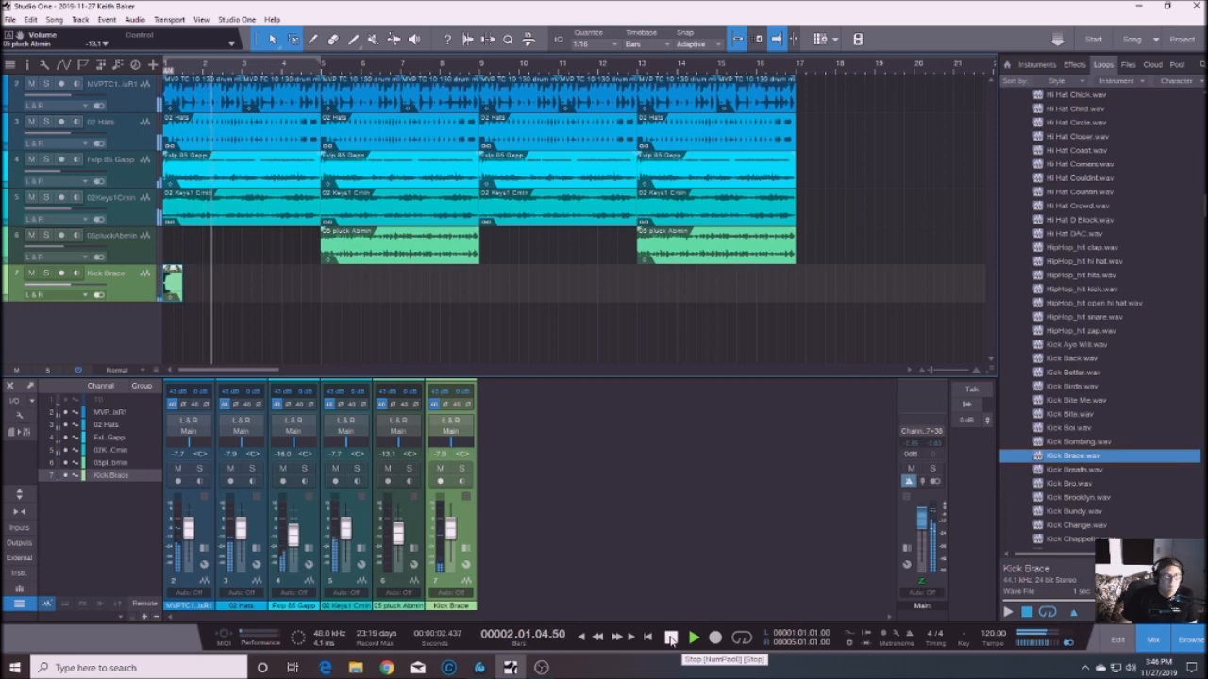
pyautogui.click(670, 638)
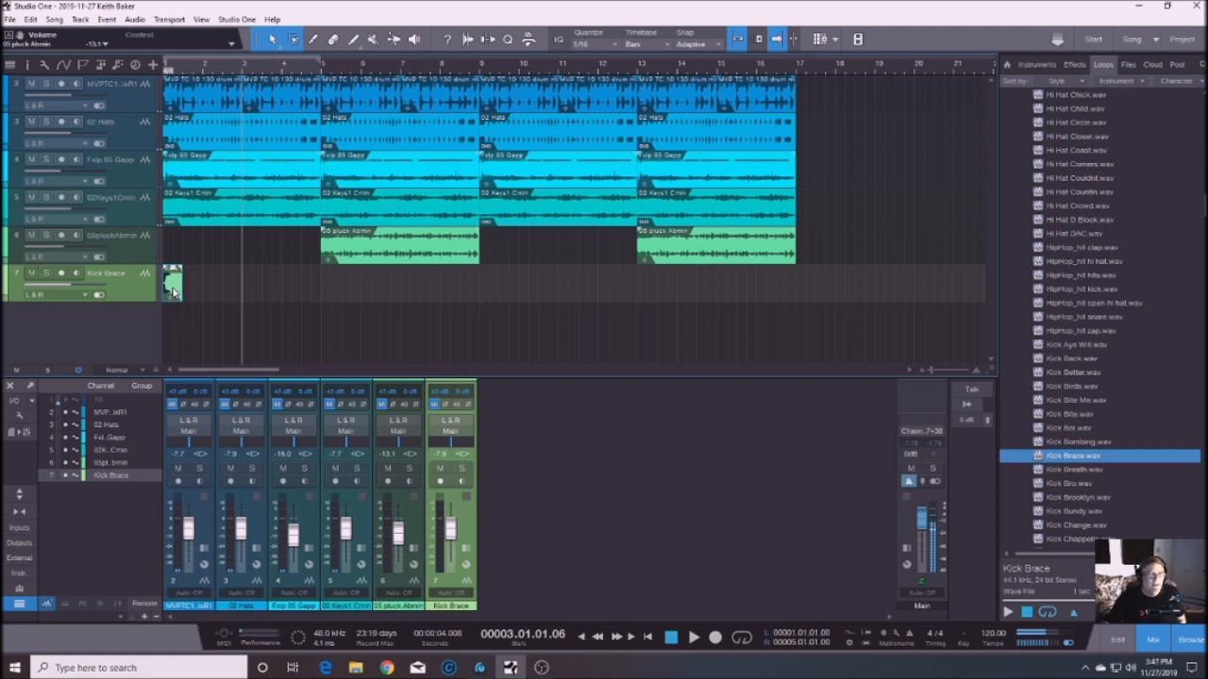
# Duplicate the Kick Brace event, move the copy to bar 3 and return the playhead to the start.
pyautogui.press('d')
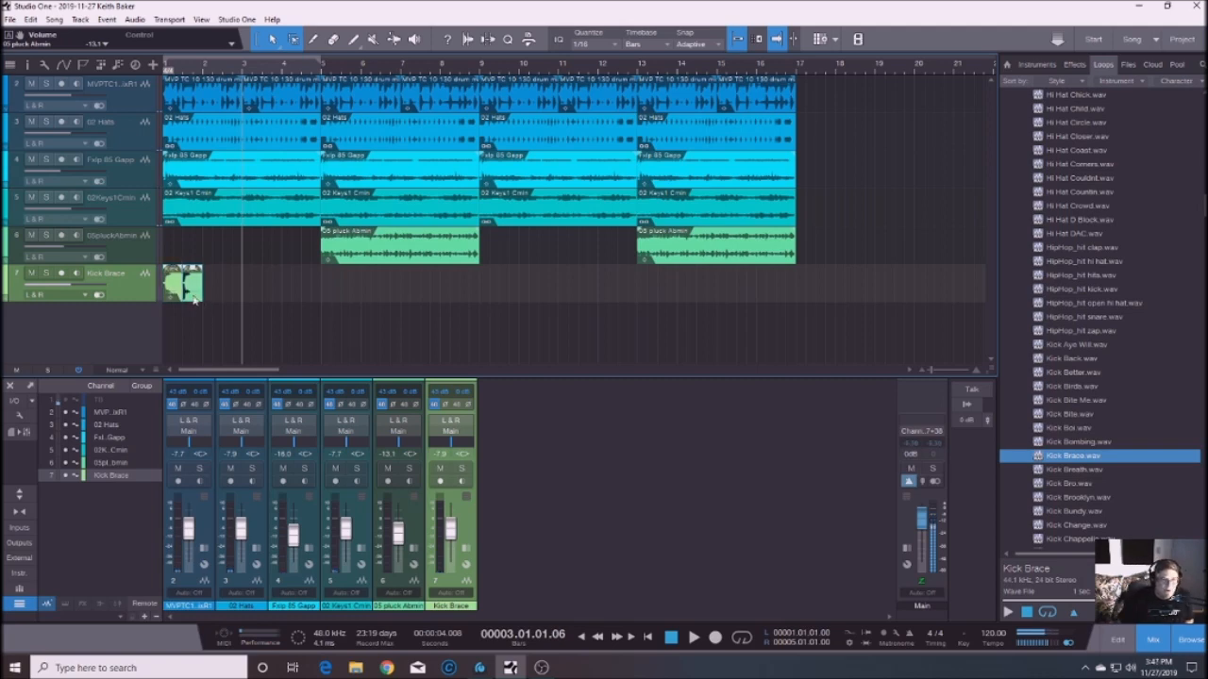
pyautogui.moveTo(194, 298); pyautogui.dragTo(252, 298)
pyautogui.click(671, 639)
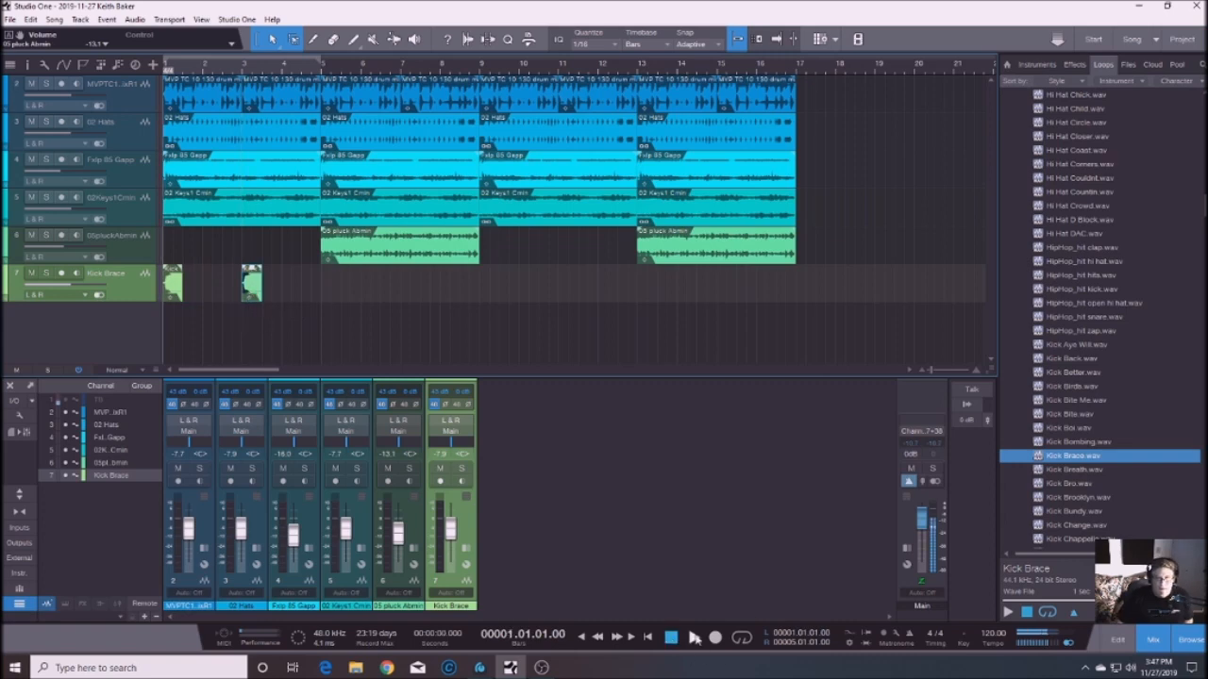
# Raise the Kick Brace channel's volume to -4.6 dB while playing the arrangement from the start.
pyautogui.click(694, 639)
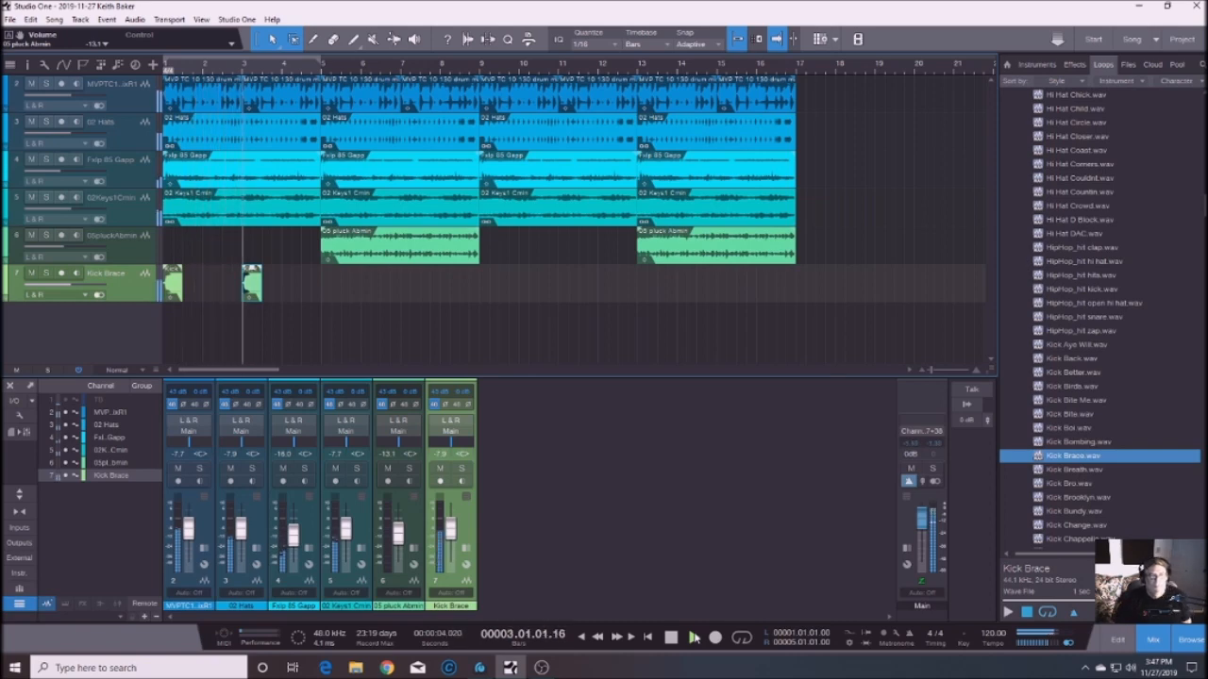
pyautogui.moveTo(451, 533); pyautogui.dragTo(451, 524)
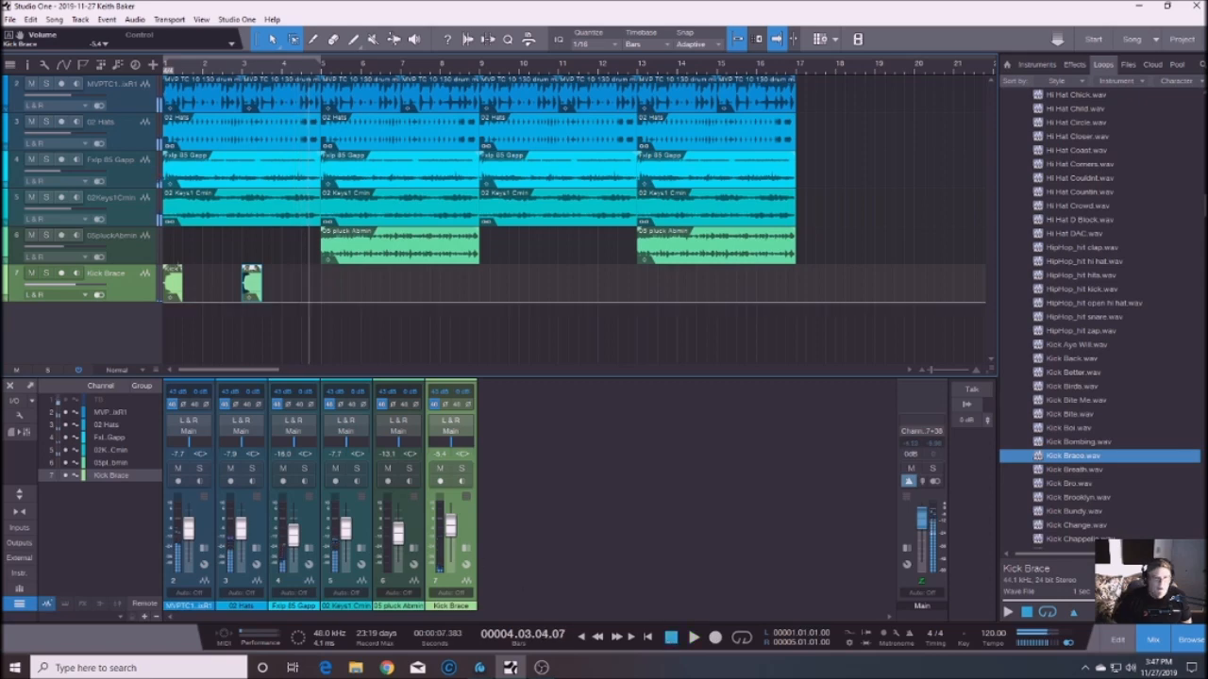
pyautogui.click(582, 639)
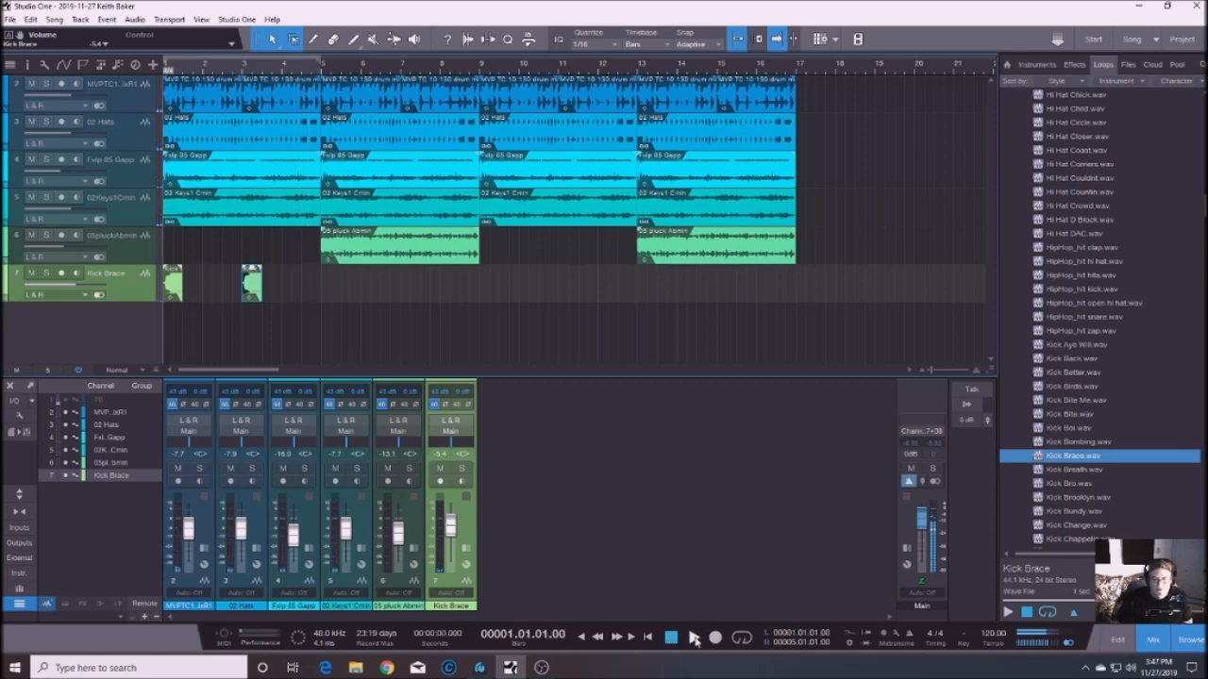
pyautogui.click(694, 639)
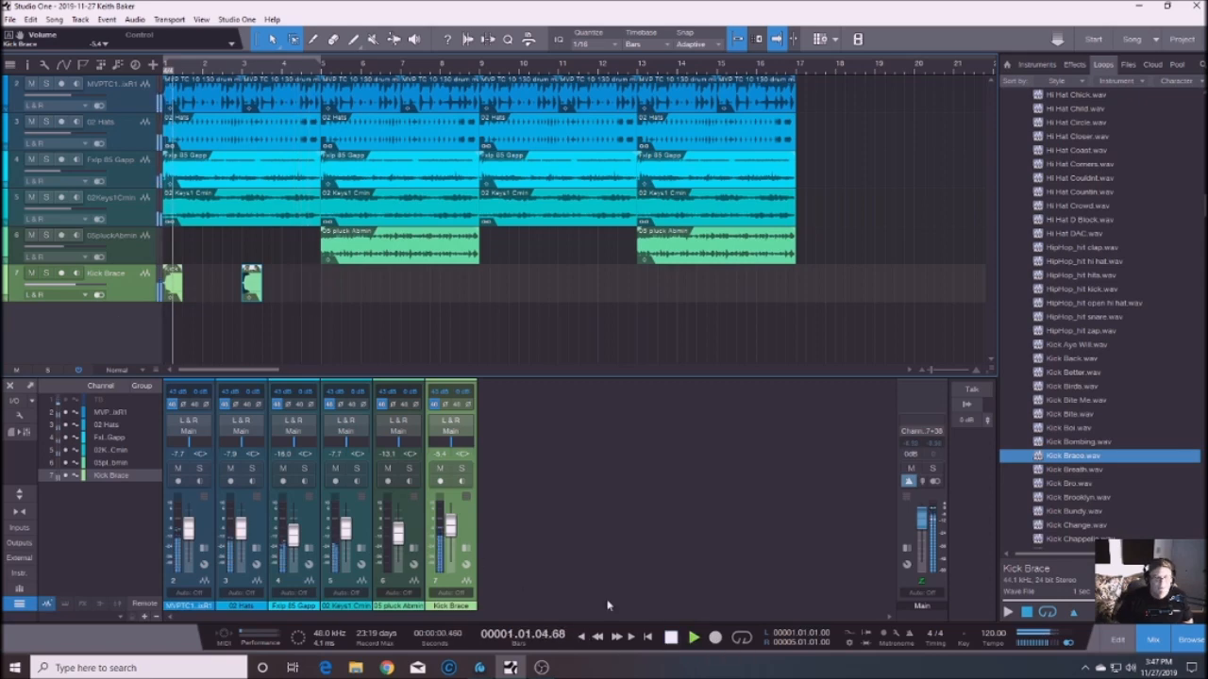
pyautogui.moveTo(454, 533); pyautogui.dragTo(455, 531)
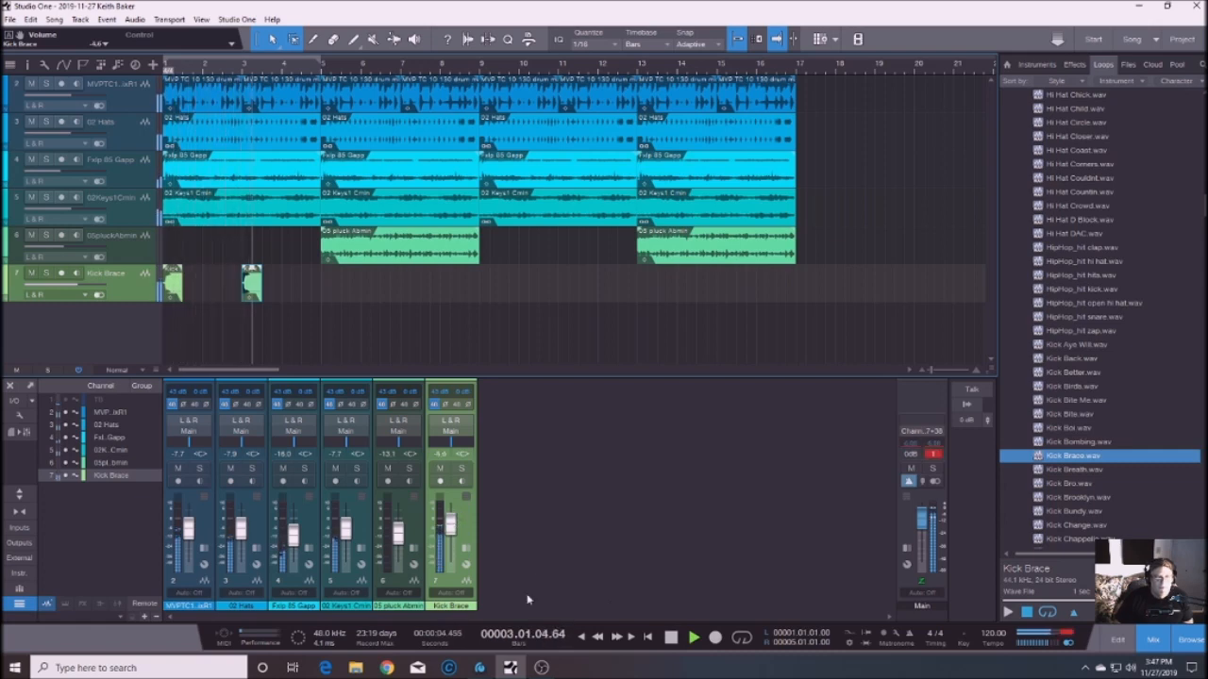
pyautogui.press('space')
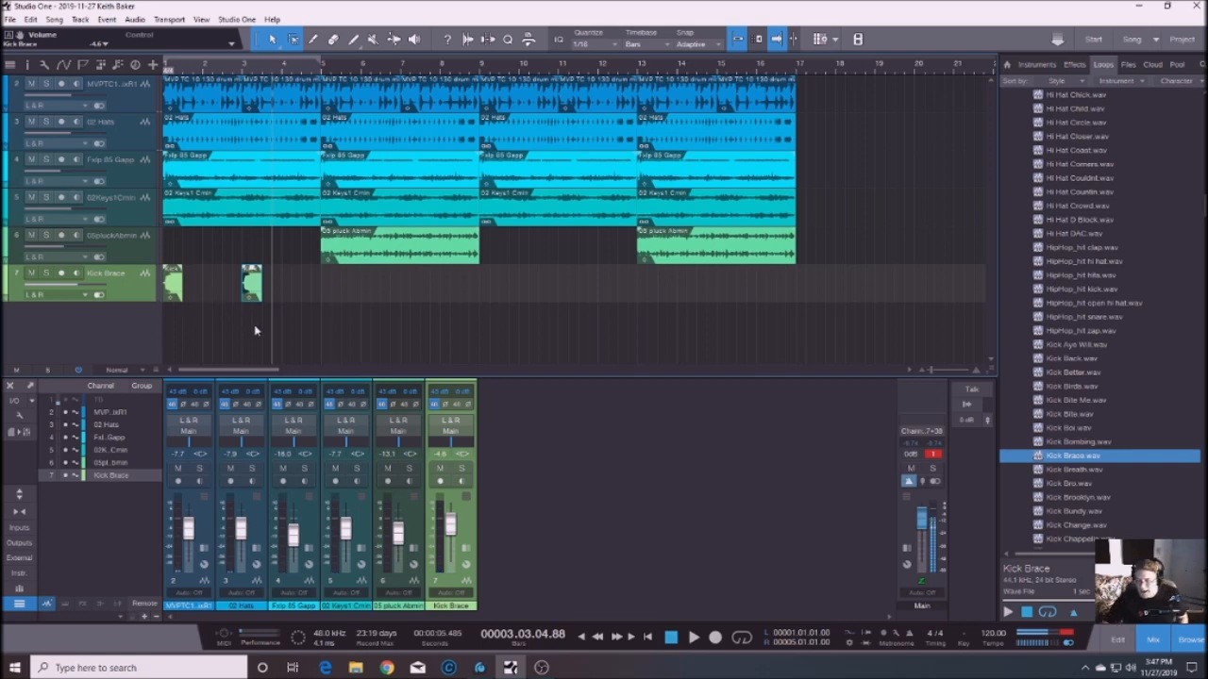
# Duplicate the bar 3 Kick Brace event, move the copy to bar 5 and play the arrangement up to bar 7.
pyautogui.press('d')
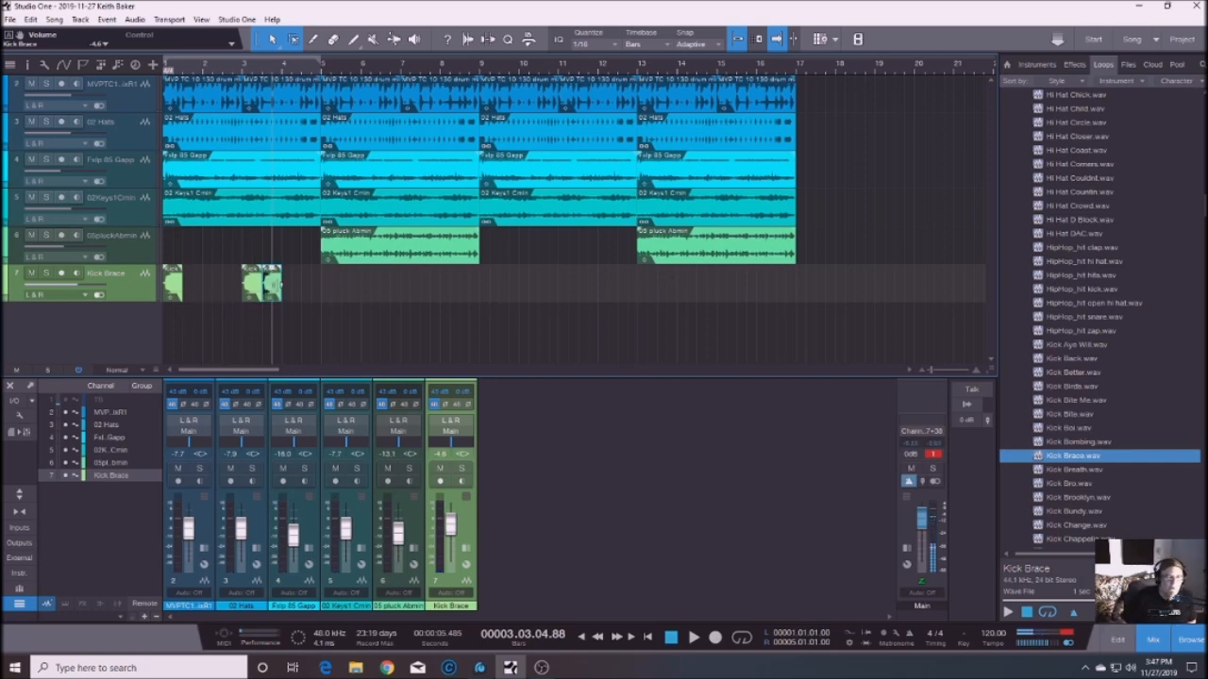
pyautogui.moveTo(274, 285); pyautogui.dragTo(337, 276)
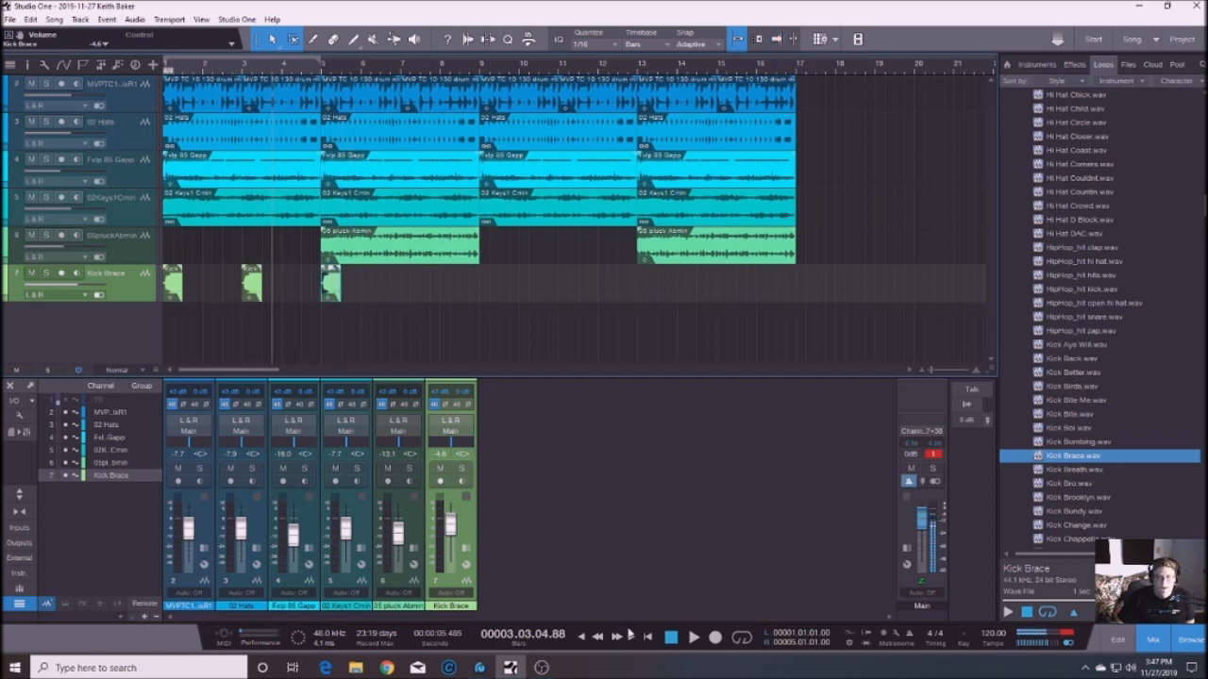
pyautogui.click(693, 639)
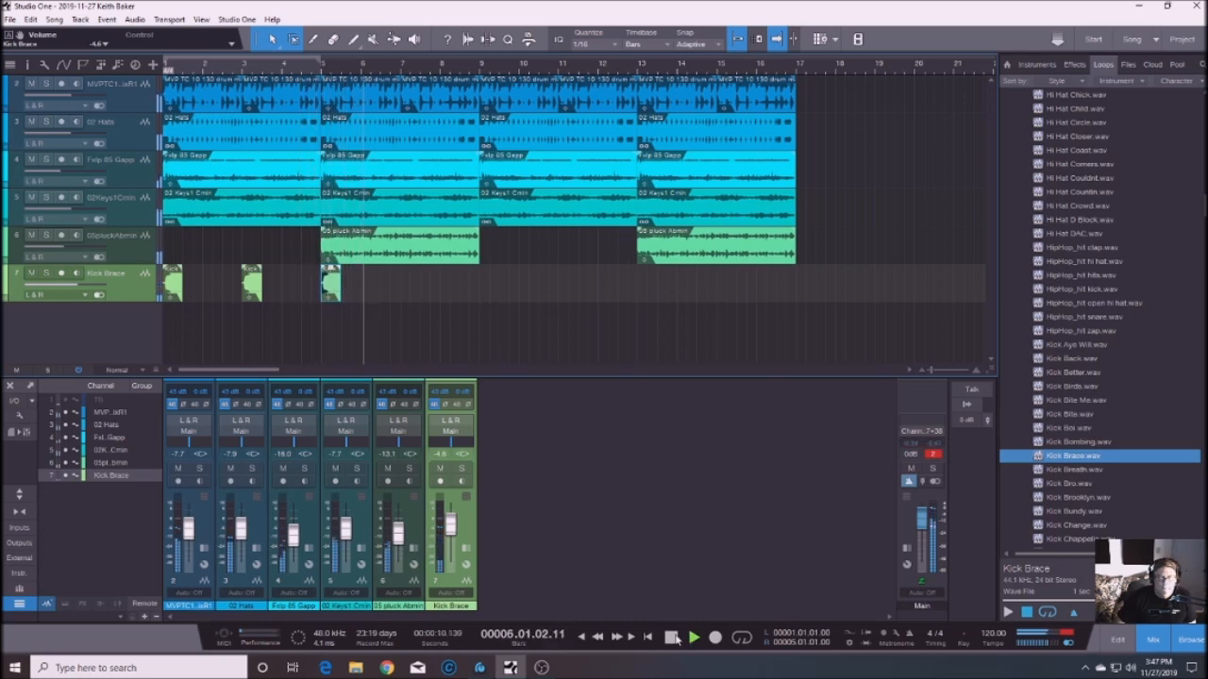
pyautogui.click(673, 639)
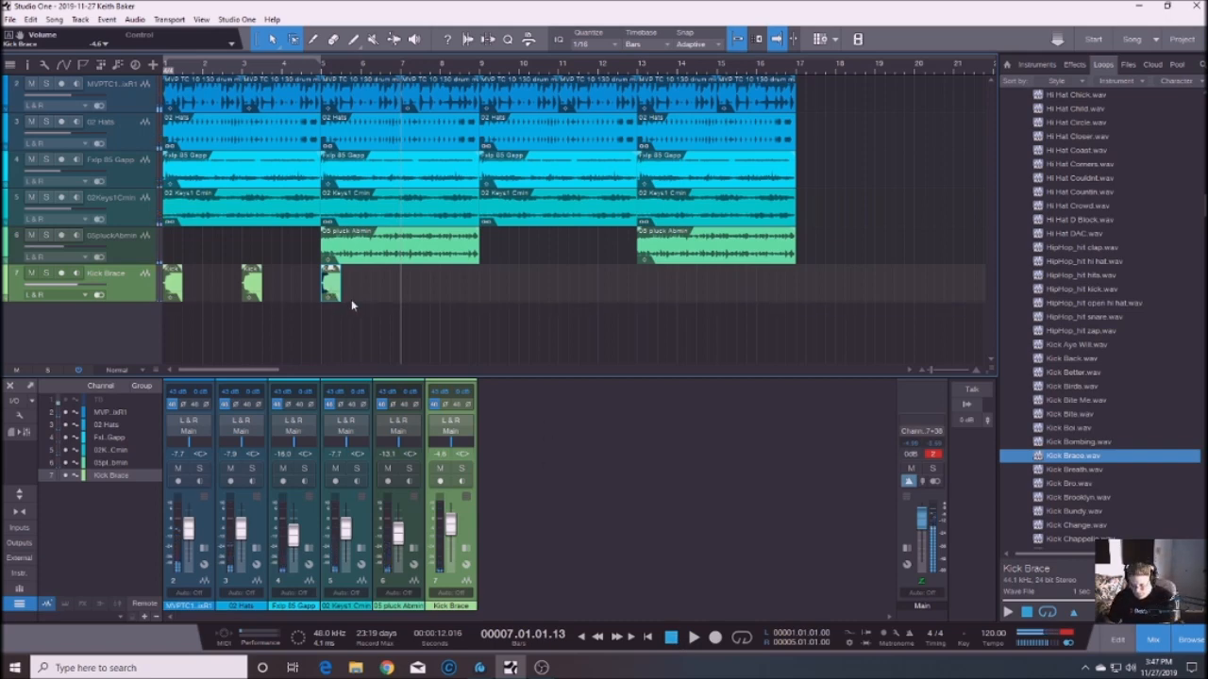
# Duplicate the bar 5 Kick Brace event to bar 7, and duplicate all four kick events with the copies starting at bar 9.
pyautogui.press('d')
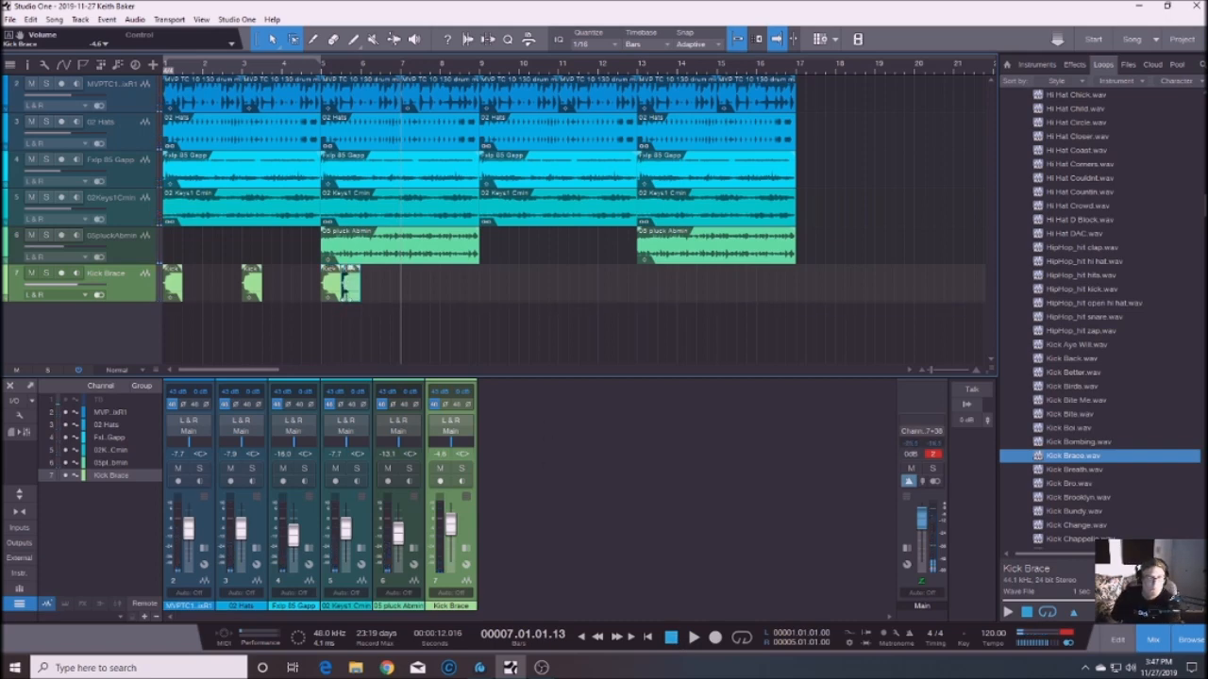
pyautogui.moveTo(350, 293); pyautogui.dragTo(409, 294)
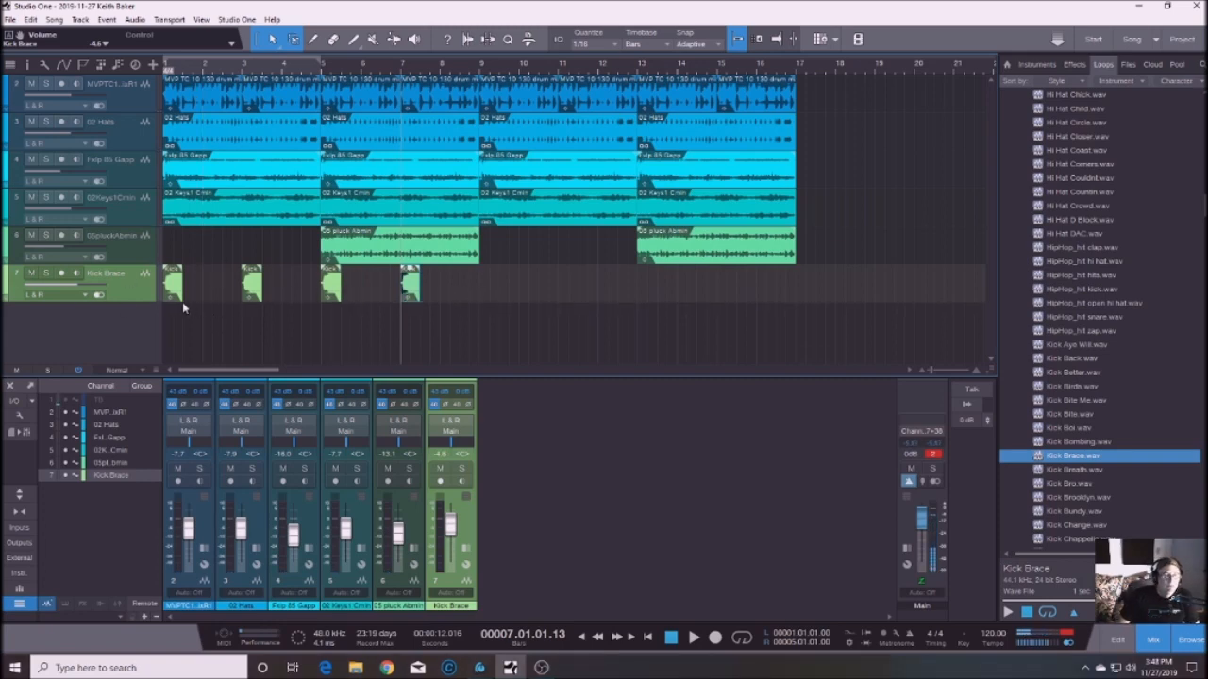
pyautogui.moveTo(495, 298); pyautogui.dragTo(171, 296)
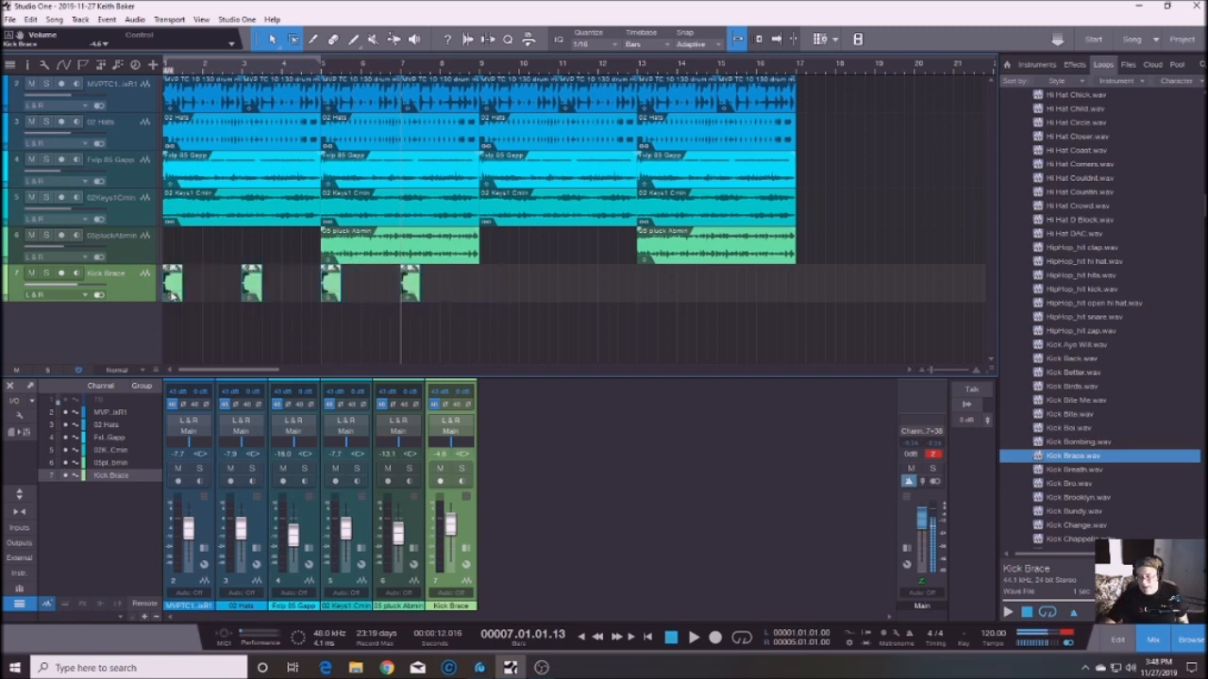
pyautogui.press('d')
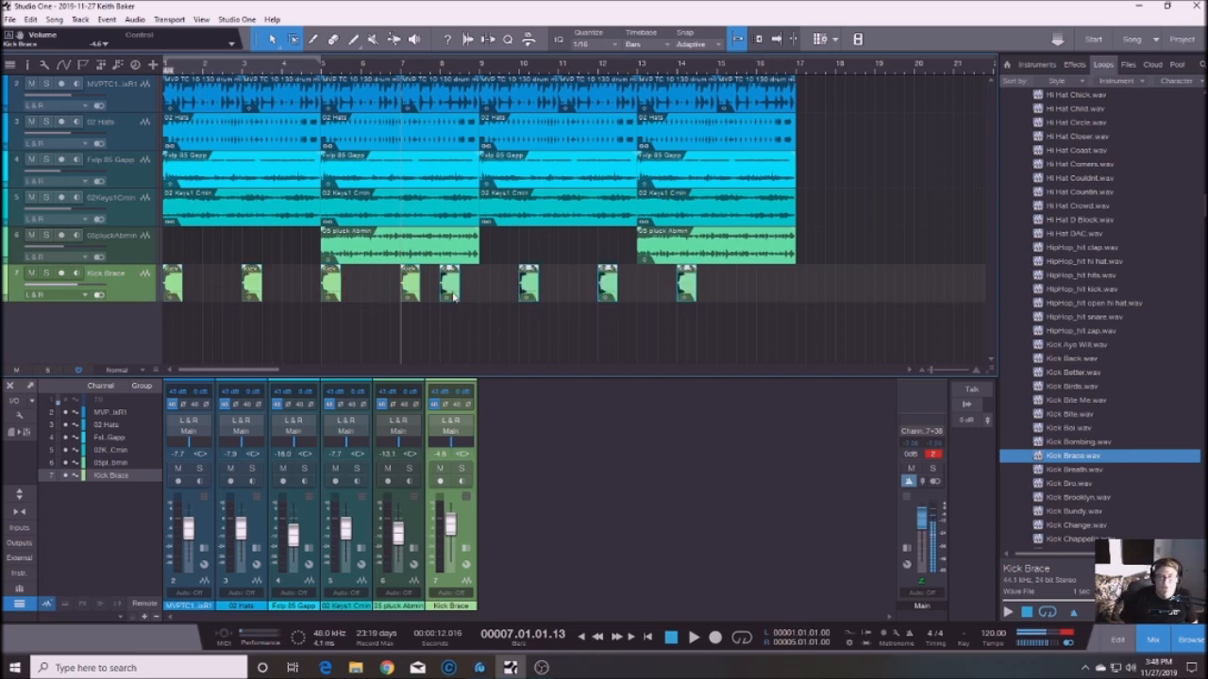
pyautogui.moveTo(453, 294); pyautogui.dragTo(493, 294)
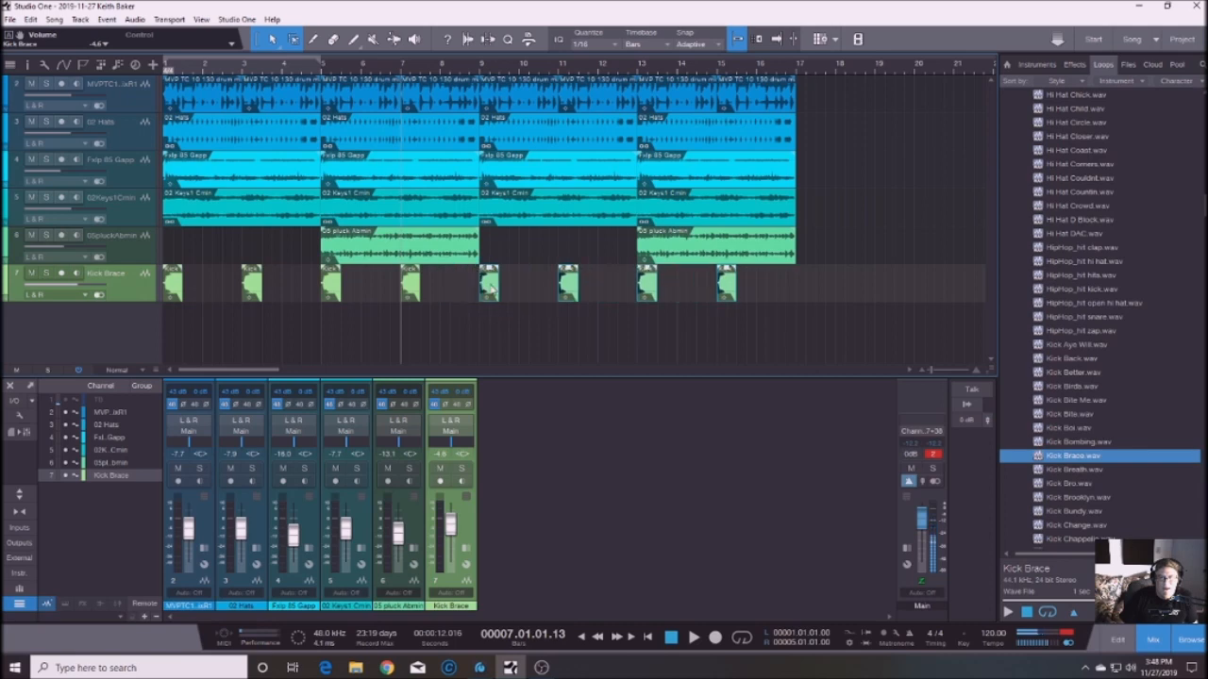
# Duplicate the bar 15 Kick Brace event and move the copy to bar 17.
pyautogui.click(729, 300)
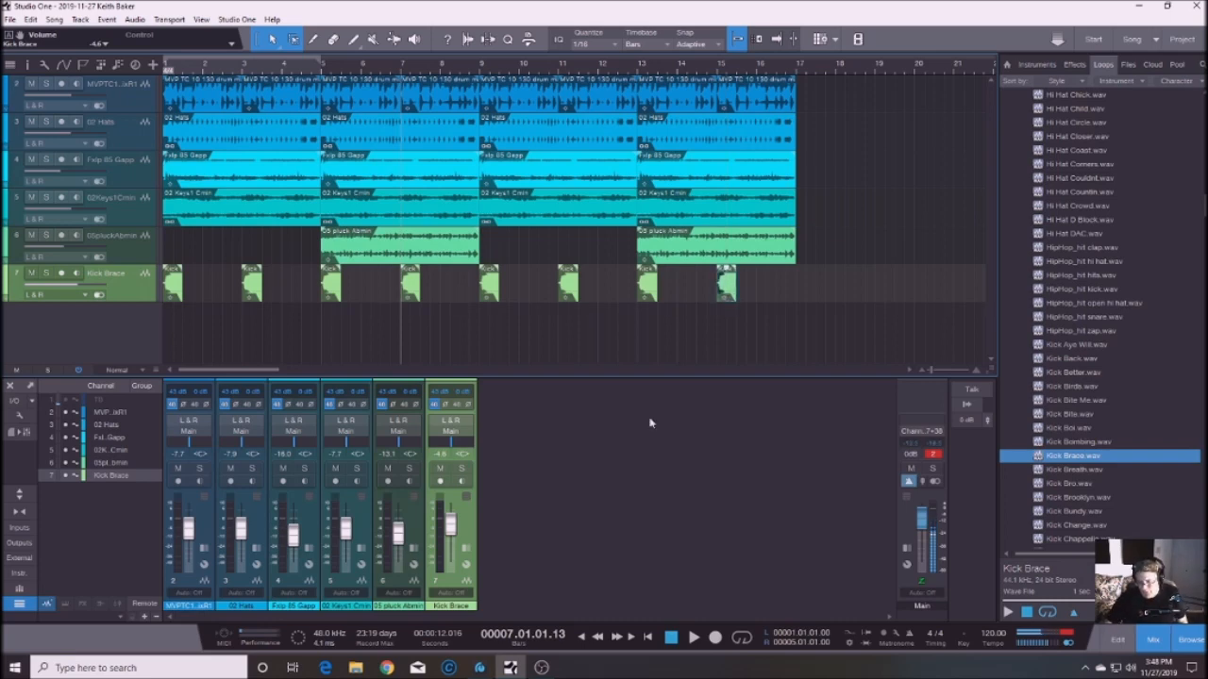
pyautogui.press('d')
pyautogui.moveTo(749, 300); pyautogui.dragTo(809, 293)
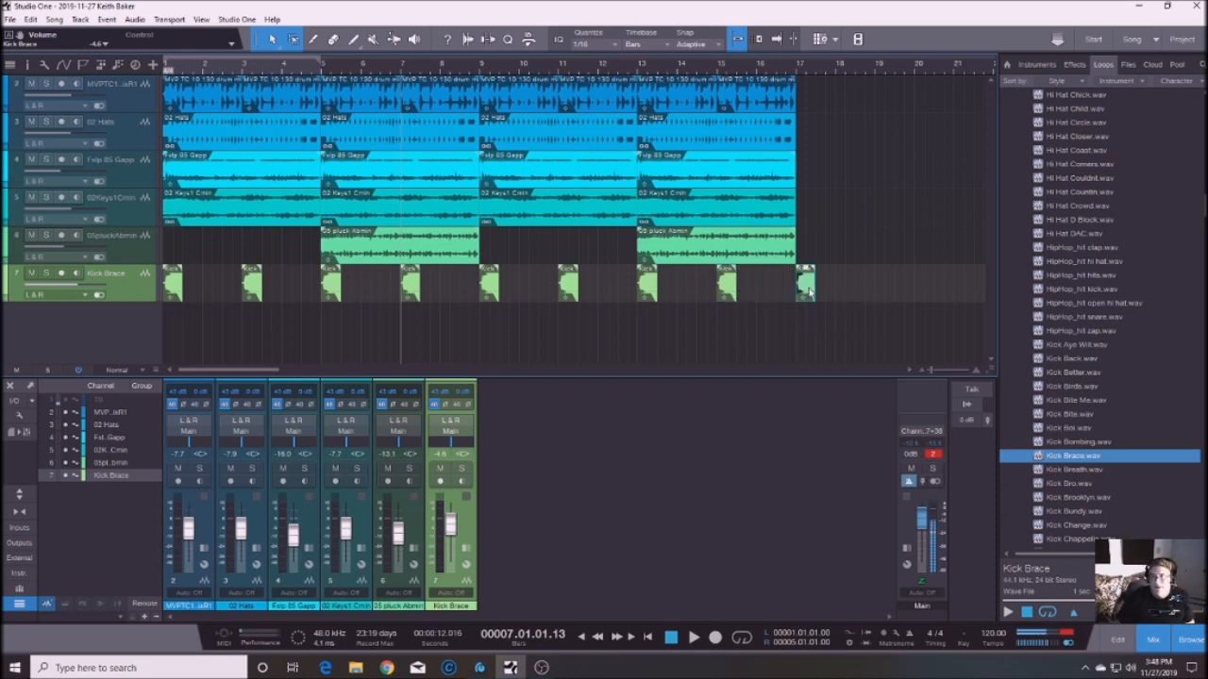
# Play the arrangement from the start past bar 17, lowering the Main output to -1.3 dB and resetting its clip indicator.
pyautogui.click(584, 638)
pyautogui.click(694, 638)
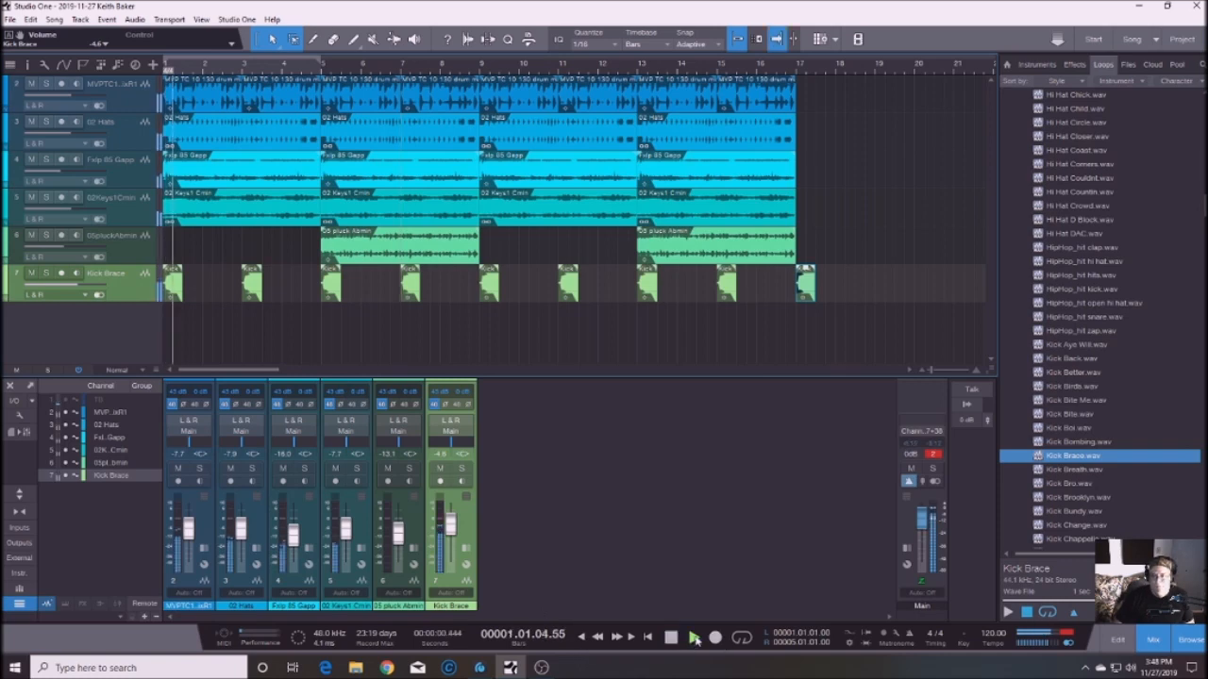
pyautogui.click(934, 450)
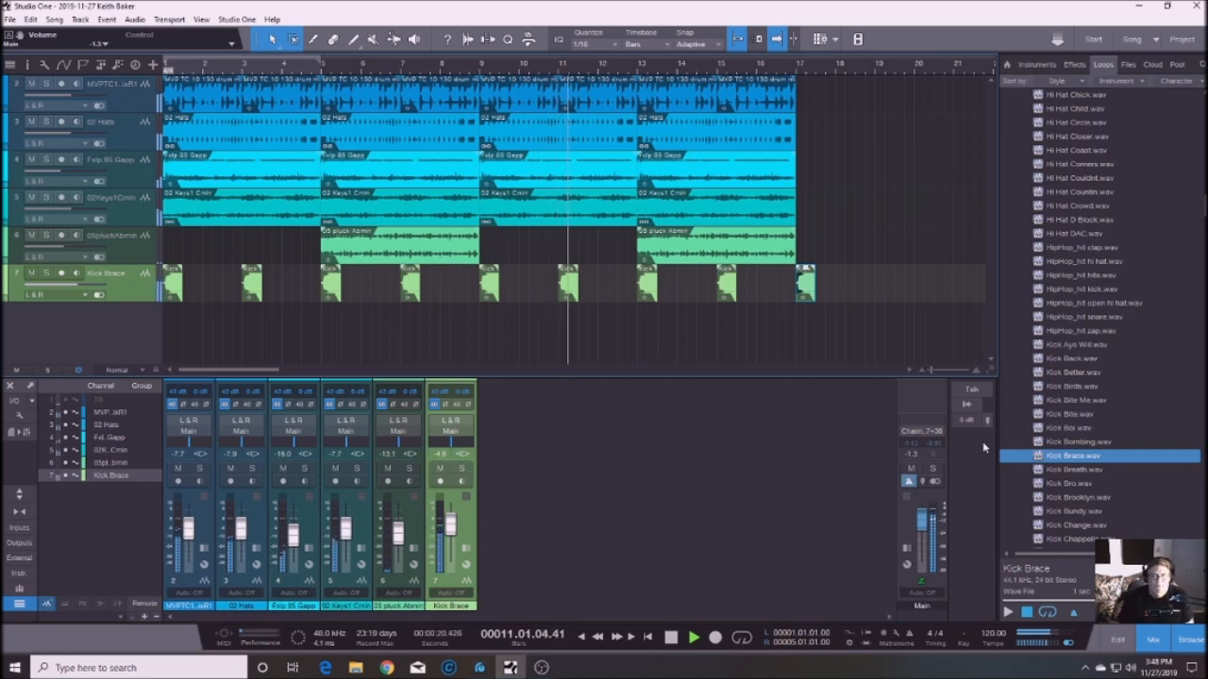
pyautogui.click(671, 639)
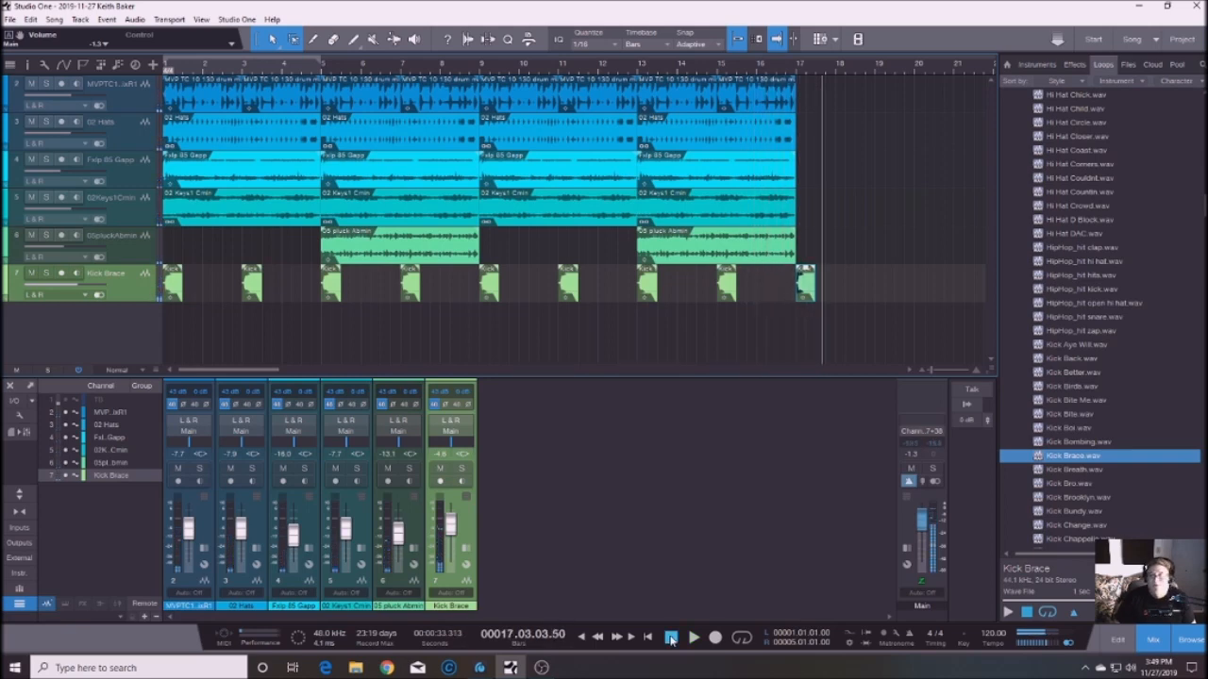
# Collapse the one-shot folder under Drums in the loop browser.
pyautogui.scroll(3, 1121, 210)
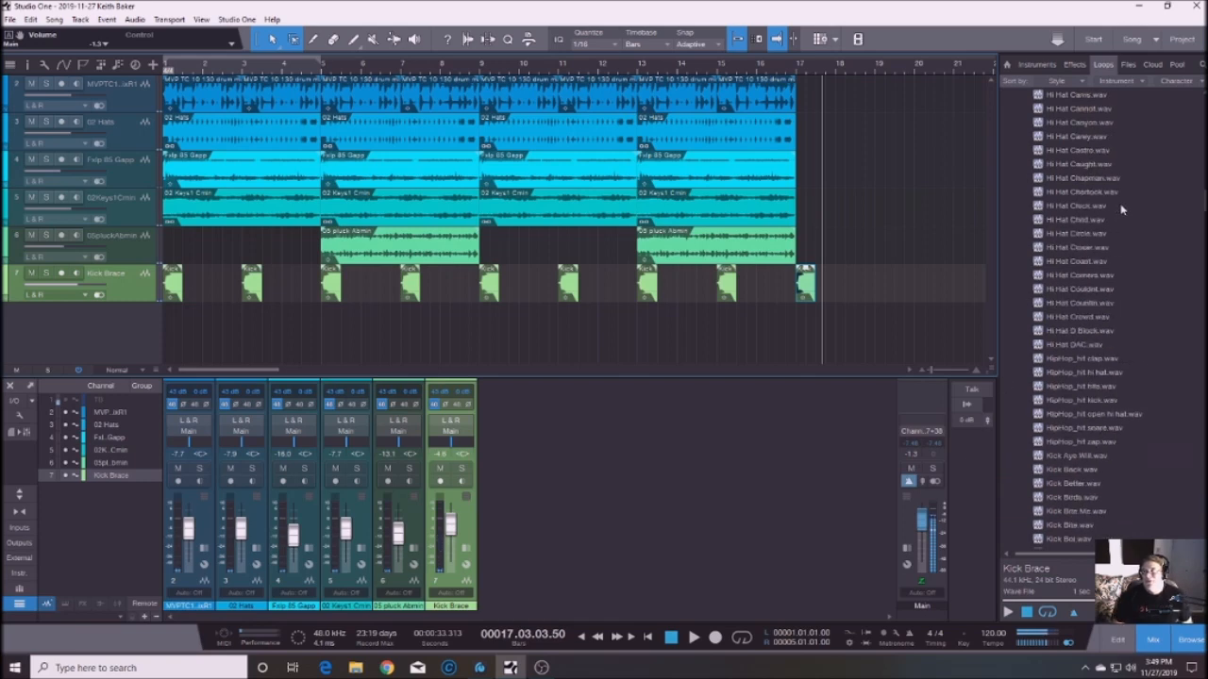
pyautogui.scroll(12, 1200, 159)
pyautogui.scroll(15, 1200, 159)
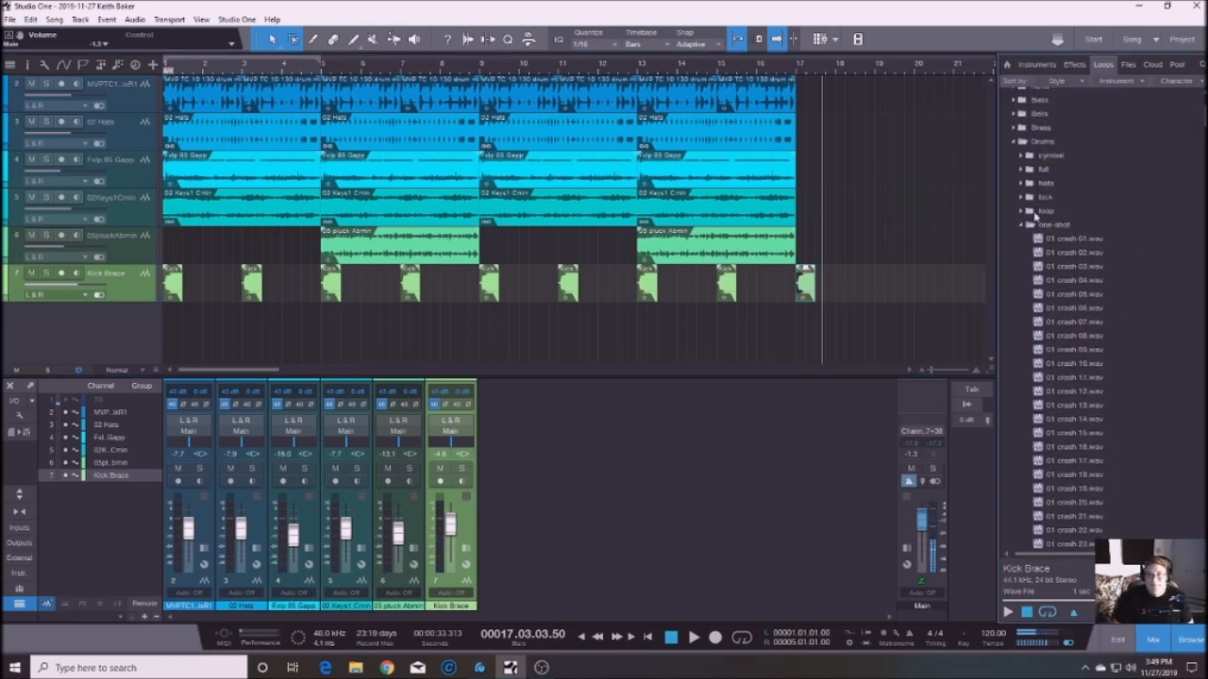
pyautogui.click(1020, 224)
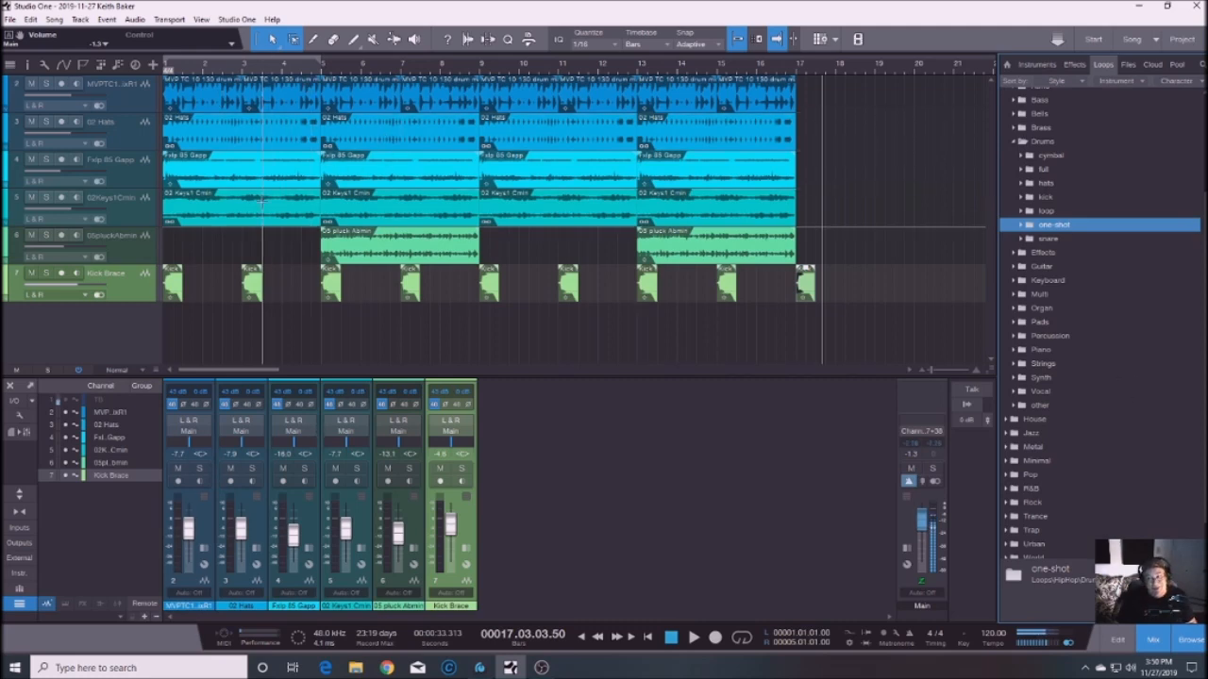
# Expand the MVP TC 10 130 drum mix channel to view its inserts and sends, and collapse it again.
pyautogui.click(204, 555)
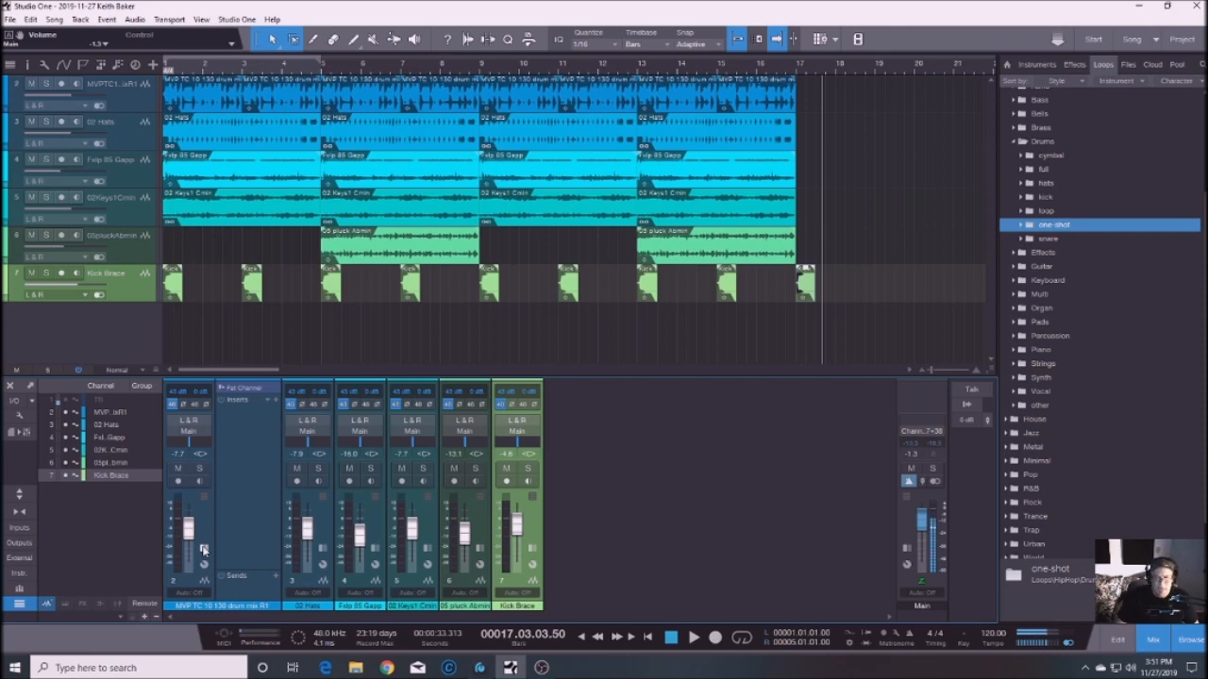
pyautogui.click(202, 548)
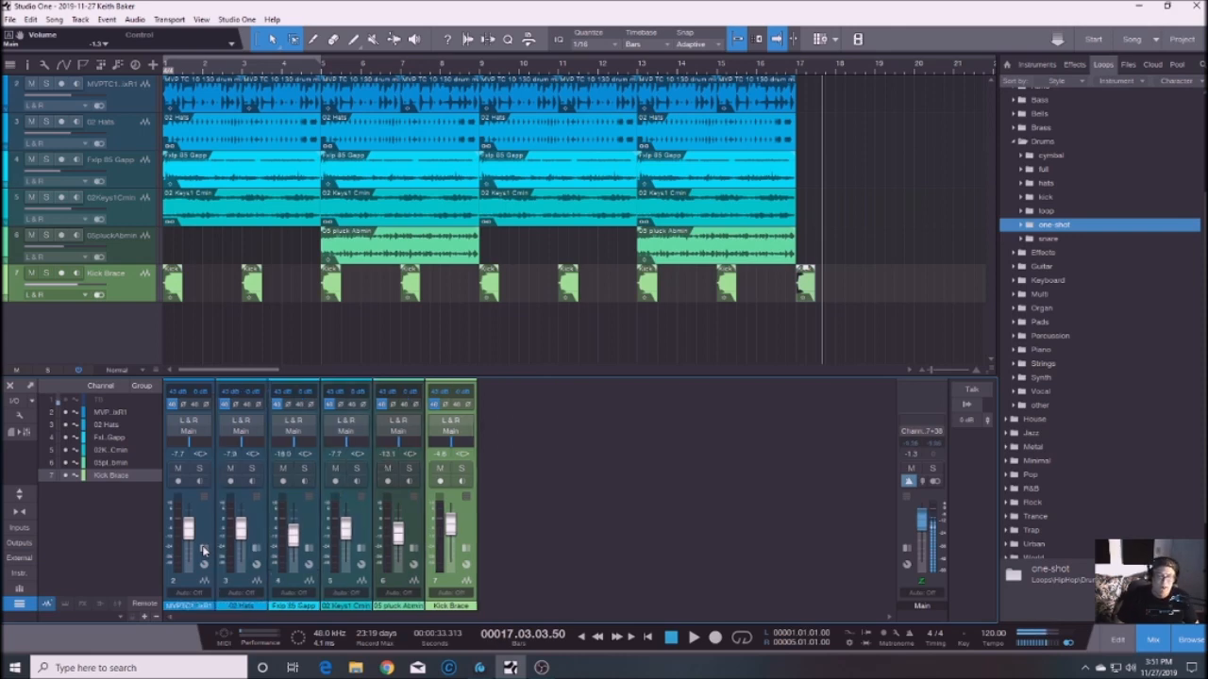